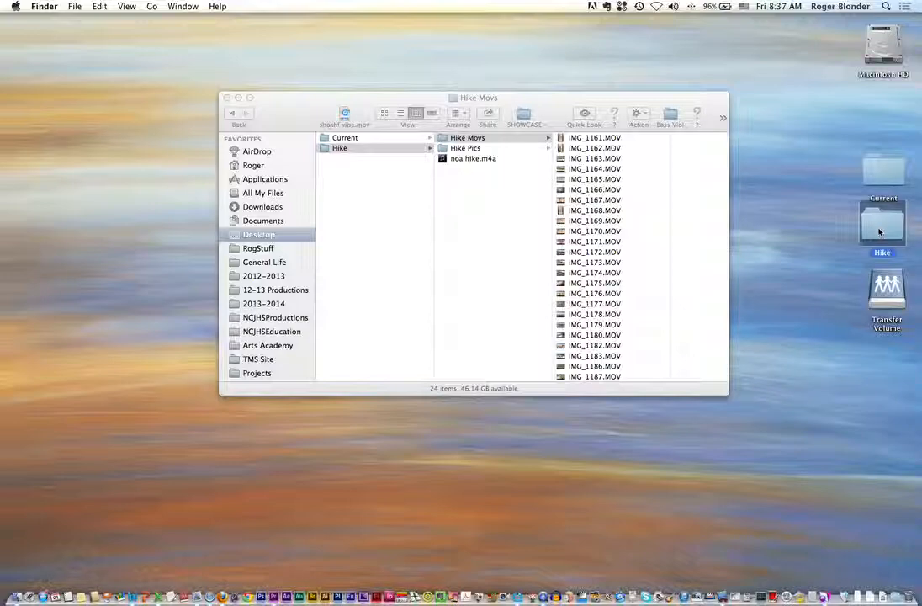
# - Look through the Hike folder on the desktop, checking the Hike Movs and Hike Pics folders and the noa hike.m4a audio file
pyautogui.doubleClick(880, 231)
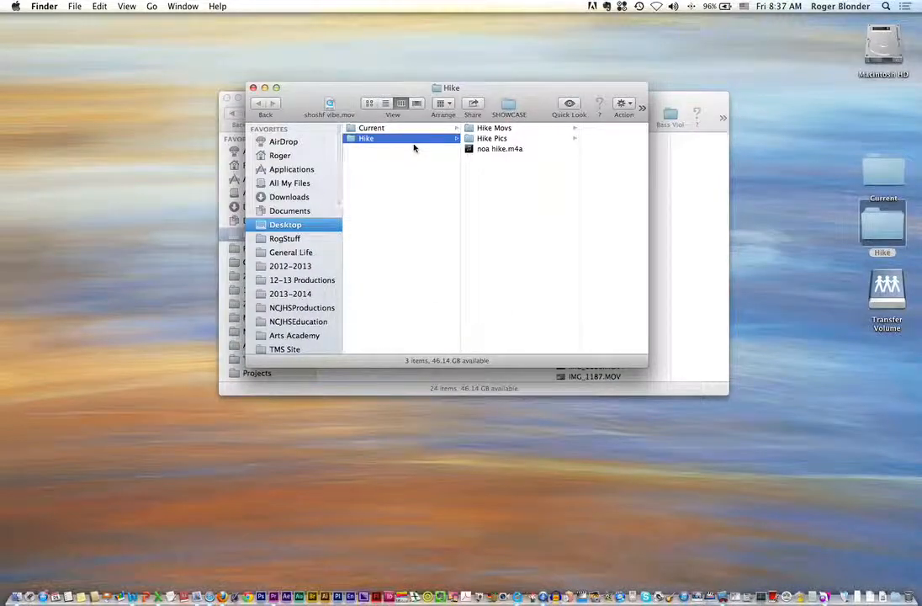
pyautogui.click(468, 131)
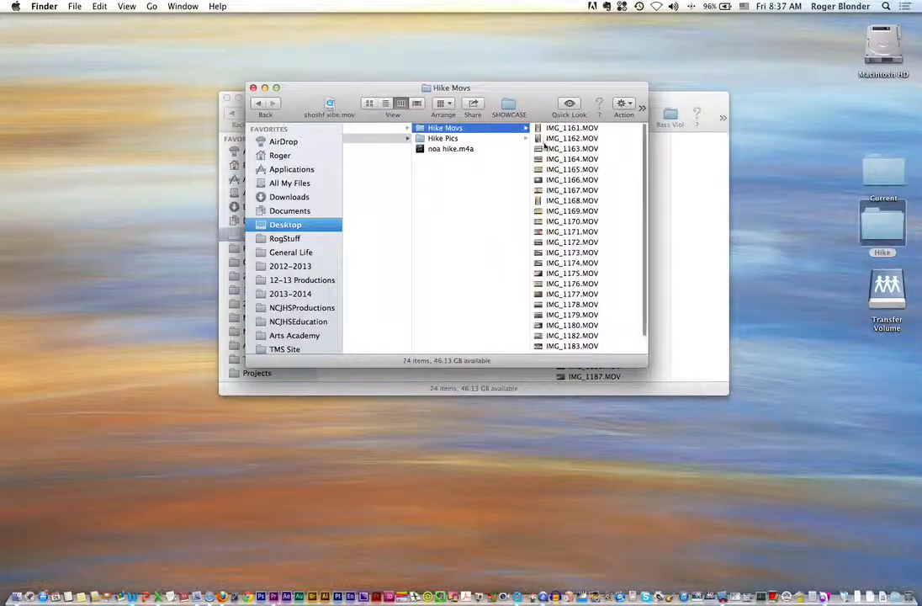
pyautogui.moveTo(643, 368); pyautogui.dragTo(659, 432)
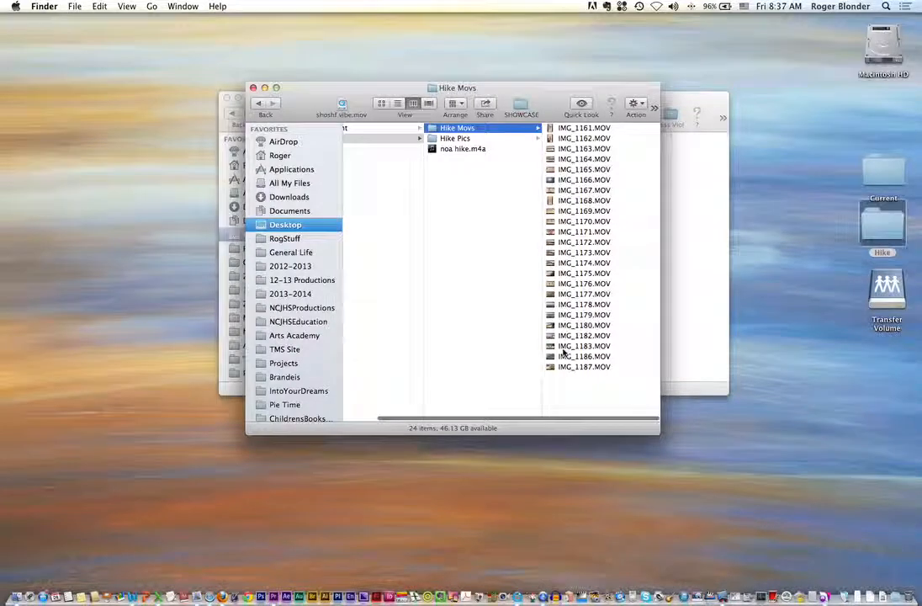
pyautogui.click(466, 141)
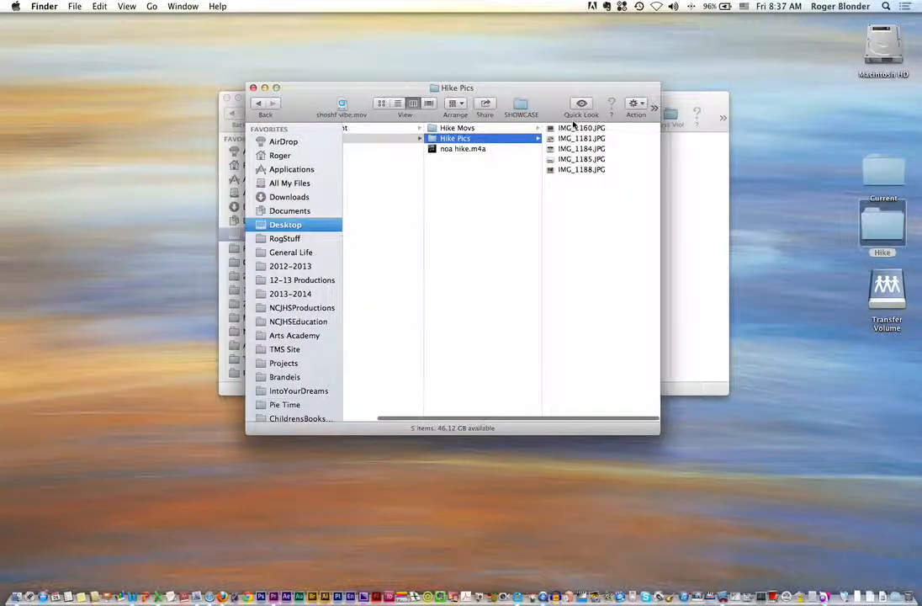
pyautogui.click(446, 150)
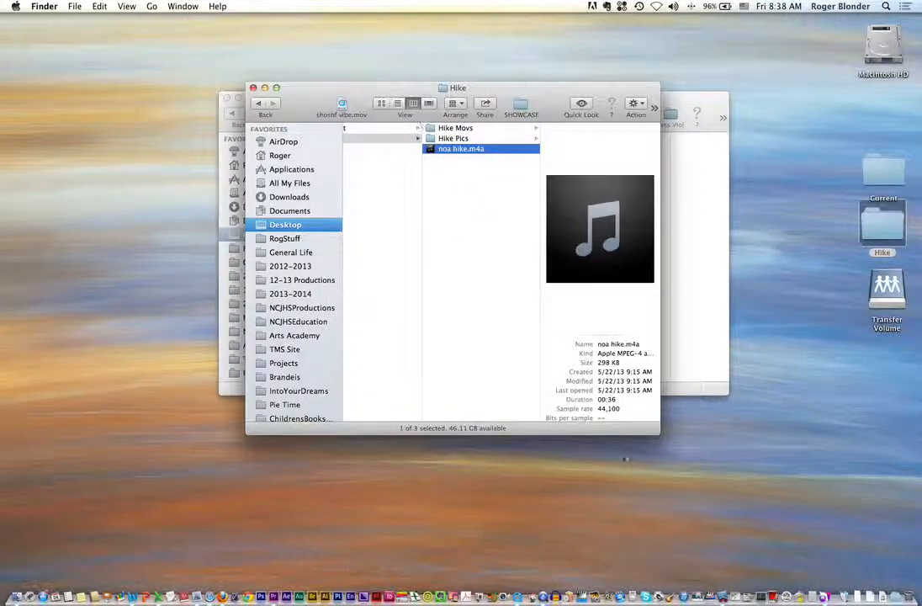
pyautogui.moveTo(650, 436); pyautogui.dragTo(791, 437)
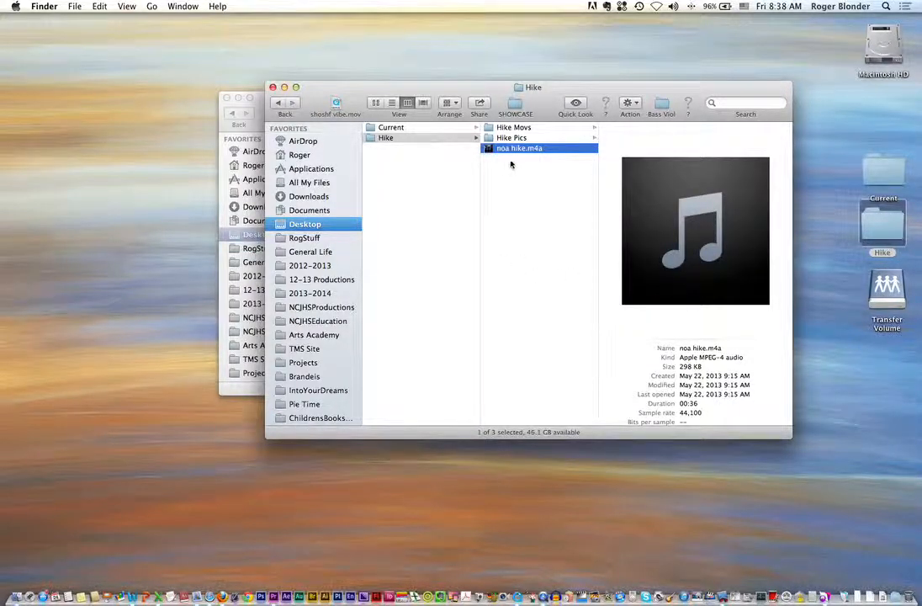
pyautogui.click(389, 138)
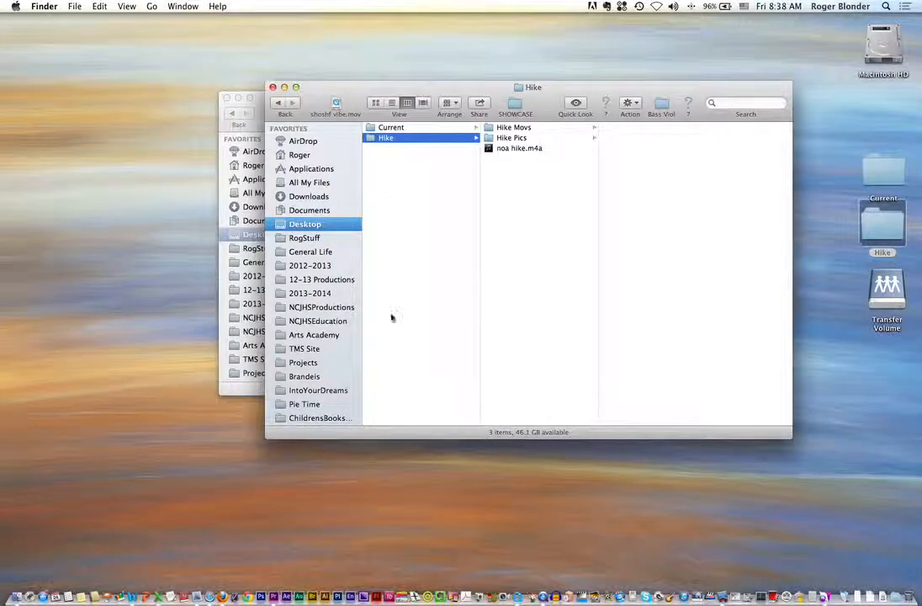
# - Switch to Premiere Pro and create a new project named Hike Project, stored in the Hike folder on the desktop
pyautogui.click(255, 588)
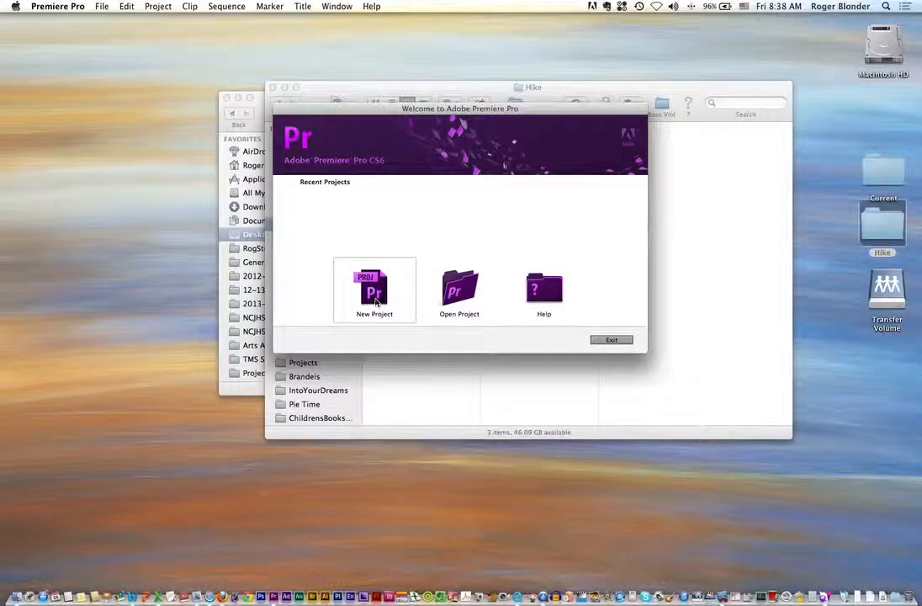
pyautogui.click(375, 298)
pyautogui.moveTo(536, 191); pyautogui.dragTo(371, 52)
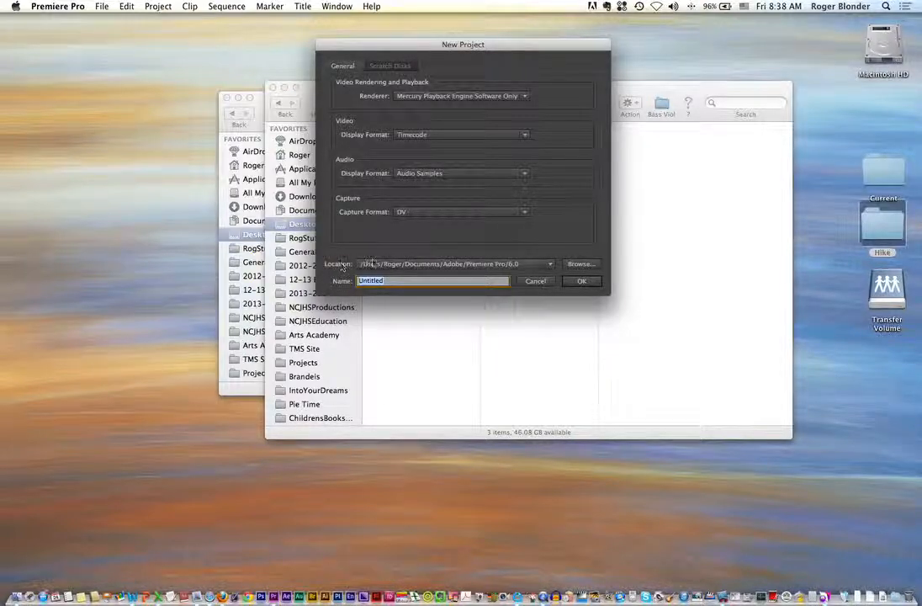
pyautogui.click(580, 265)
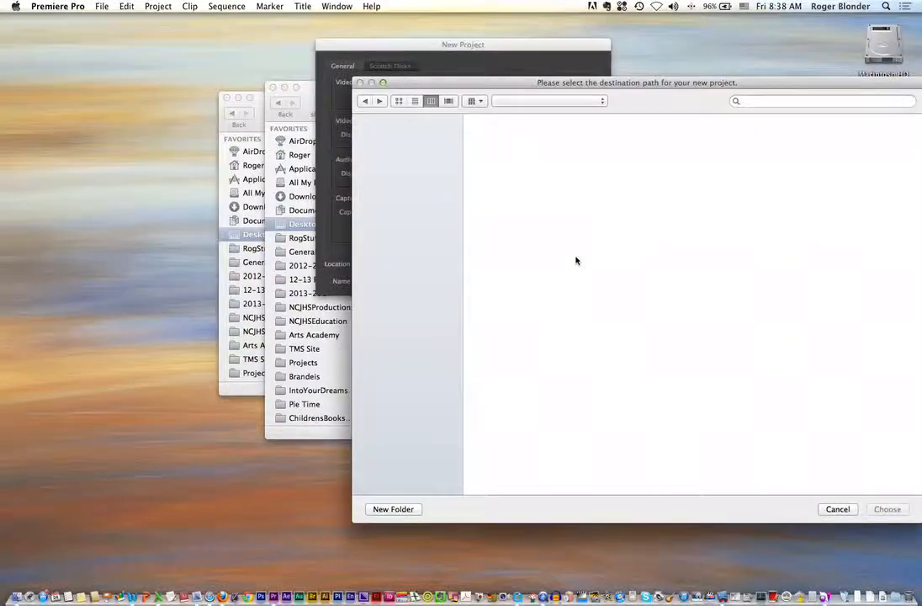
pyautogui.click(370, 202)
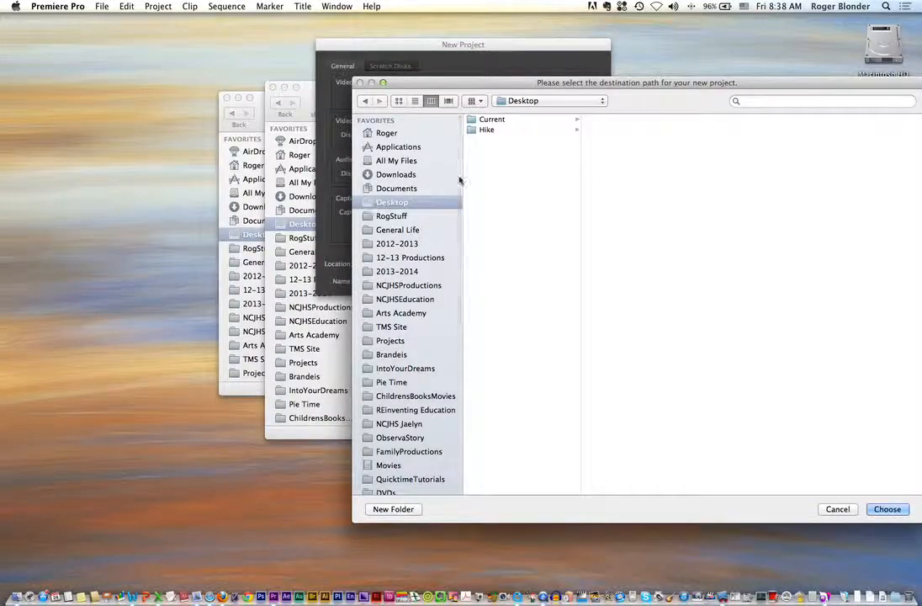
pyautogui.click(500, 131)
pyautogui.moveTo(570, 83); pyautogui.dragTo(381, 61)
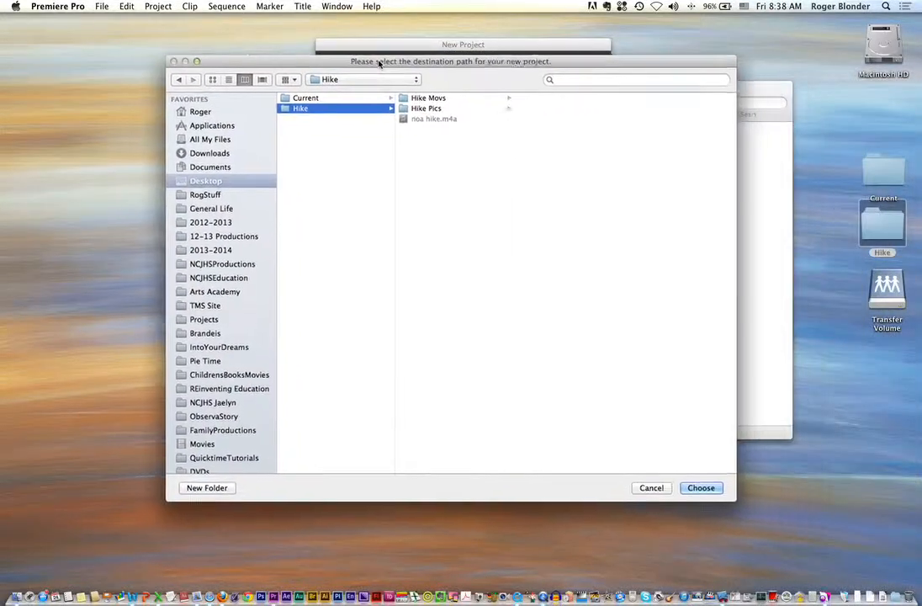
pyautogui.click(696, 487)
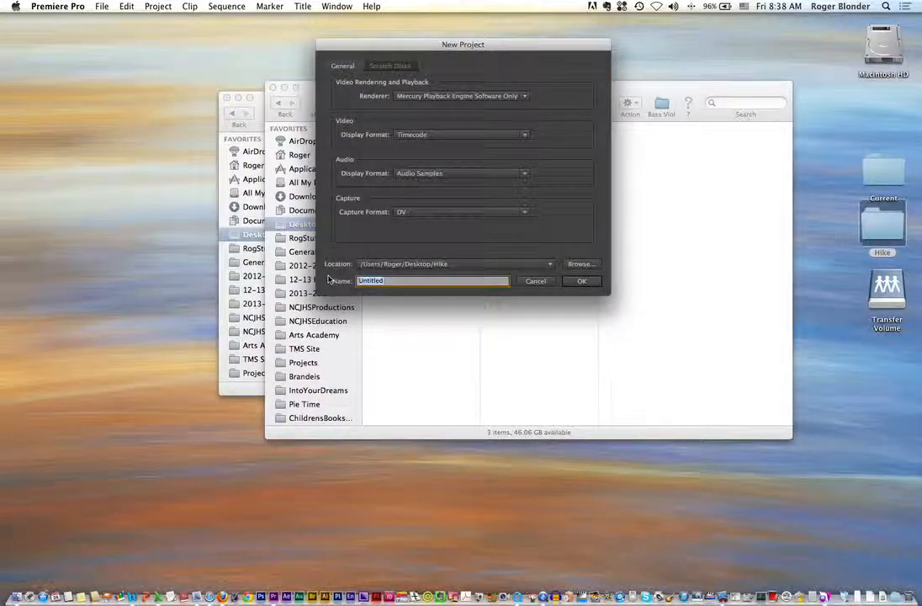
pyautogui.write('Hike Project')
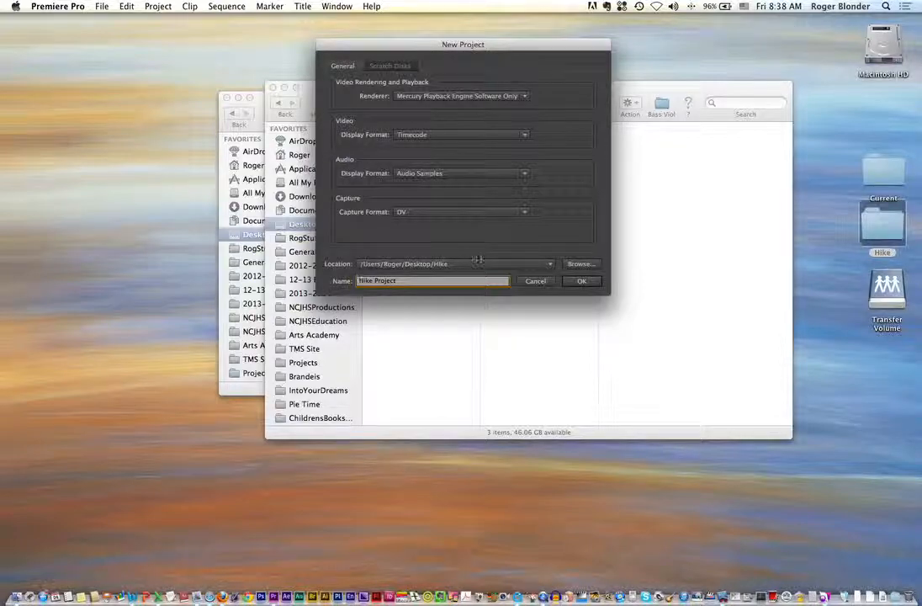
pyautogui.click(581, 281)
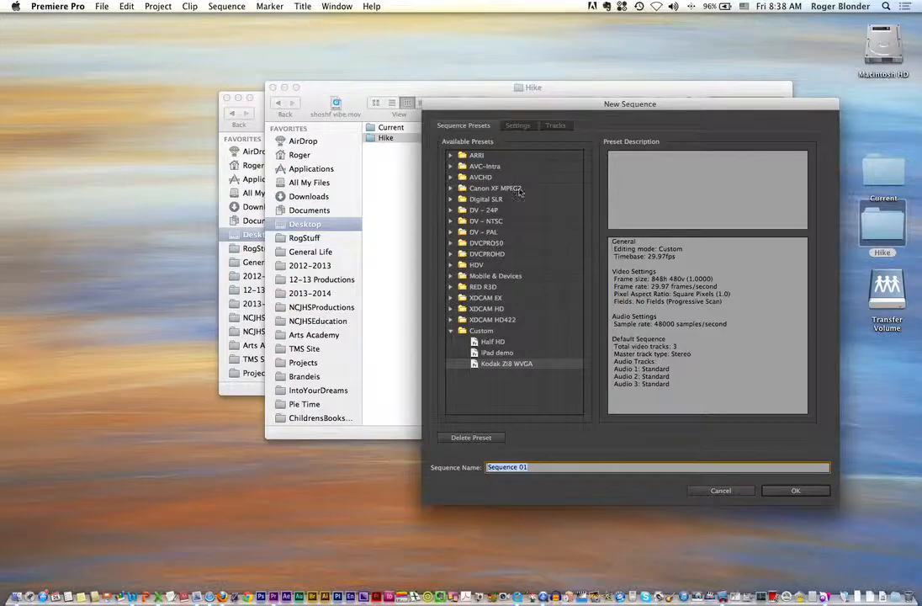
# - Check the new project files in the Hike folder and examine the HDV 1080p24 sequence preset's description
pyautogui.moveTo(556, 106); pyautogui.dragTo(764, 279)
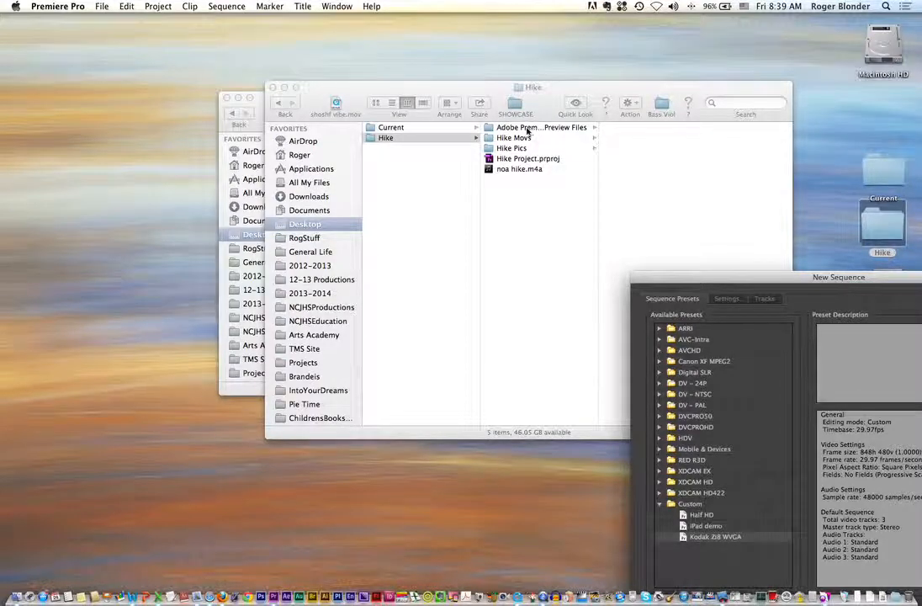
pyautogui.moveTo(730, 280); pyautogui.dragTo(438, 61)
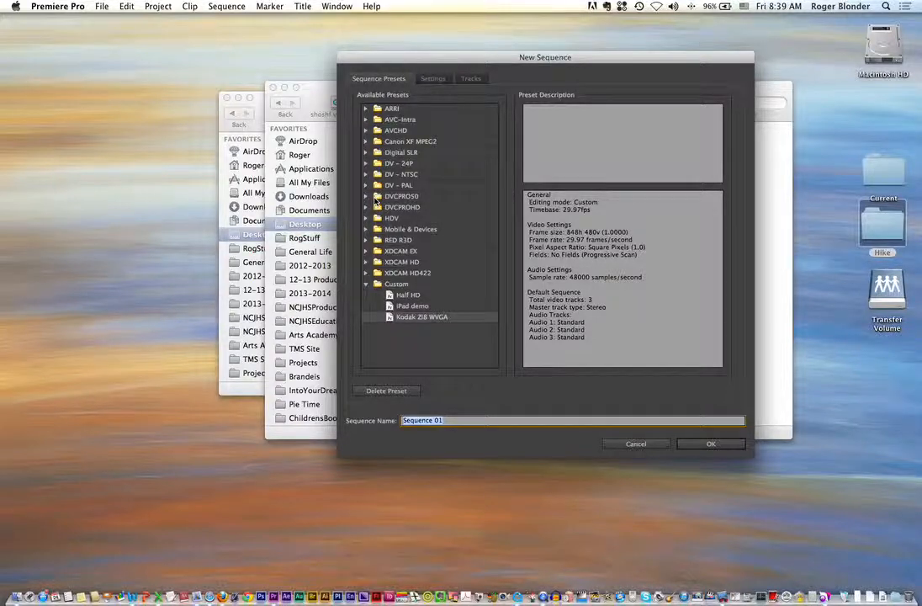
pyautogui.click(366, 219)
pyautogui.click(391, 251)
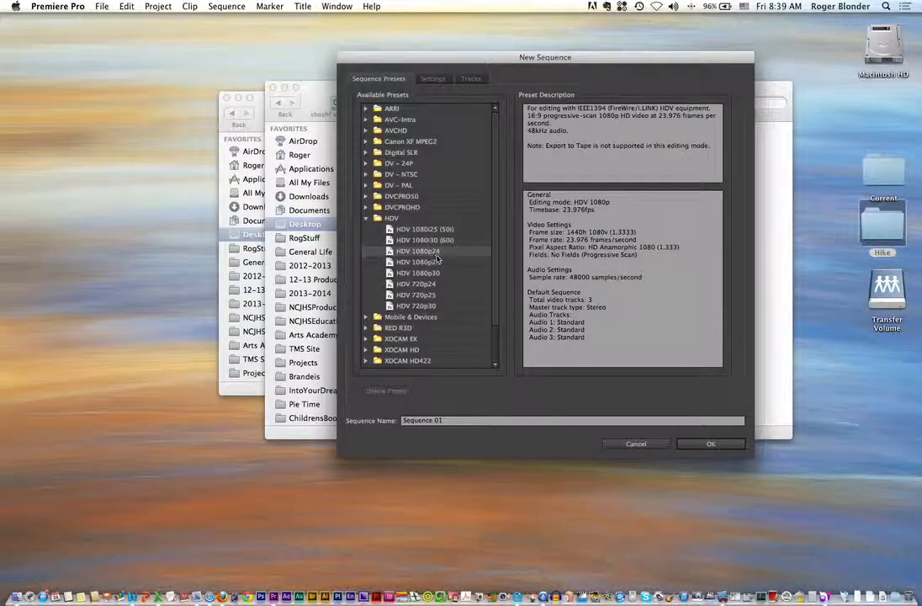
pyautogui.click(366, 218)
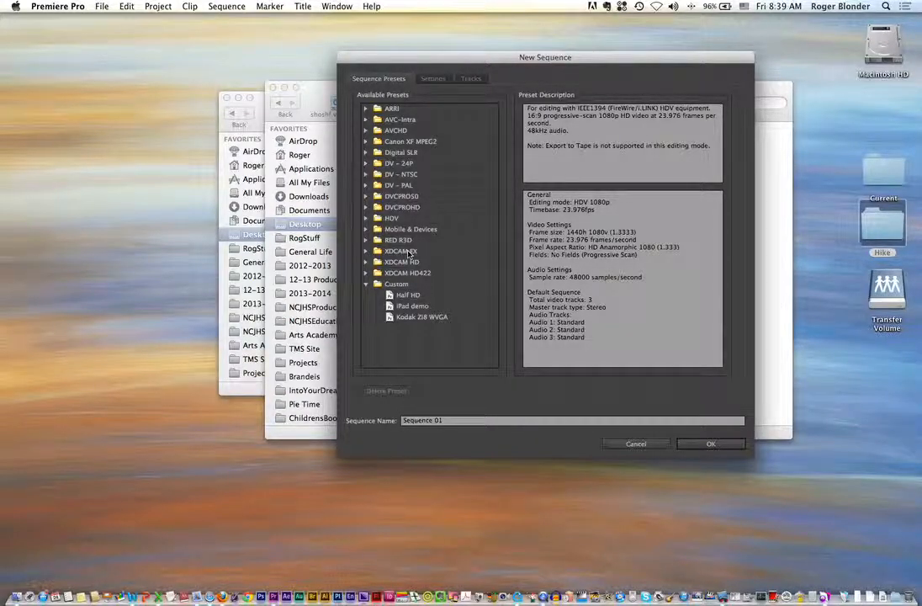
# - Create a sequence named Hike 1 using the custom Kodak Zi8 WVGA preset
pyautogui.click(403, 319)
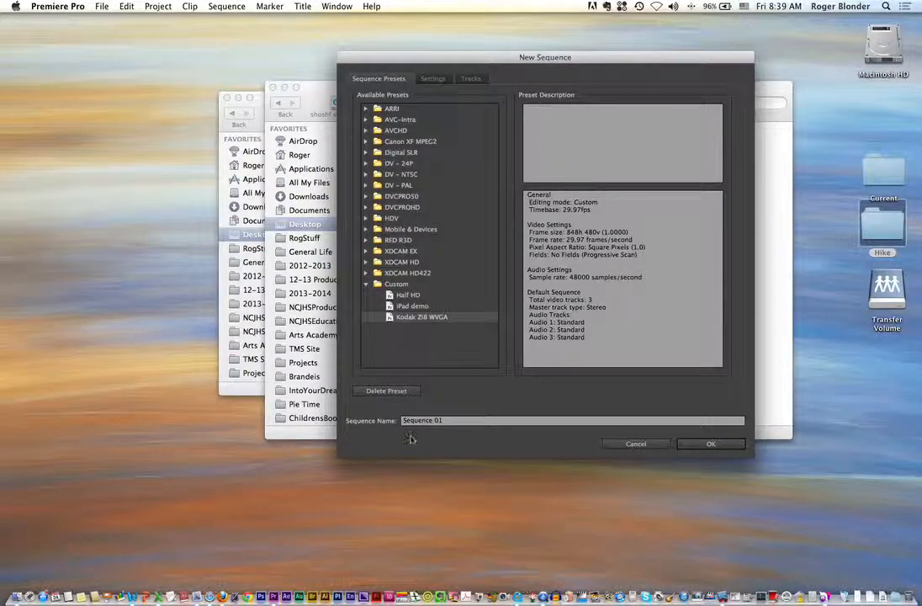
pyautogui.moveTo(449, 421); pyautogui.dragTo(323, 416)
pyautogui.write('H')
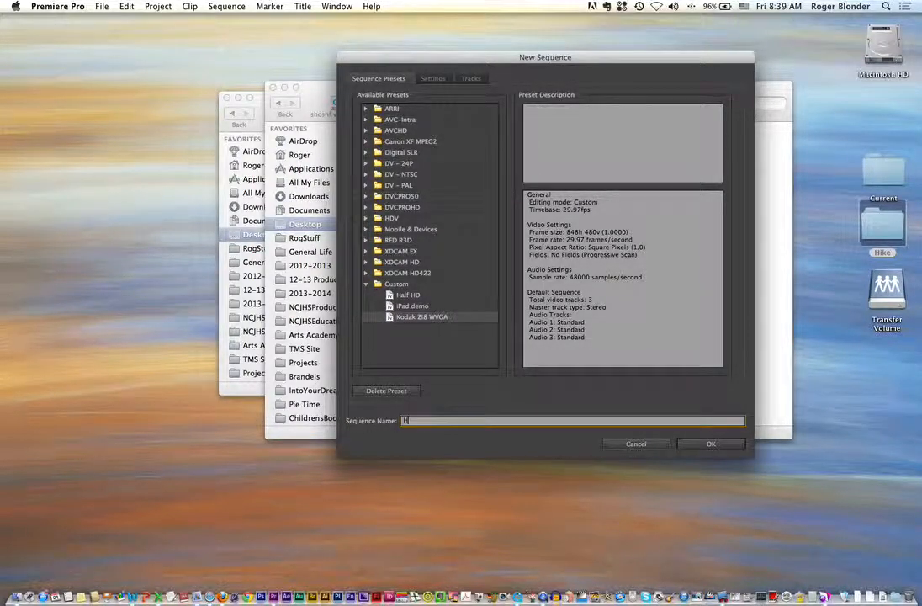
pyautogui.write('ike 1')
pyautogui.click(691, 445)
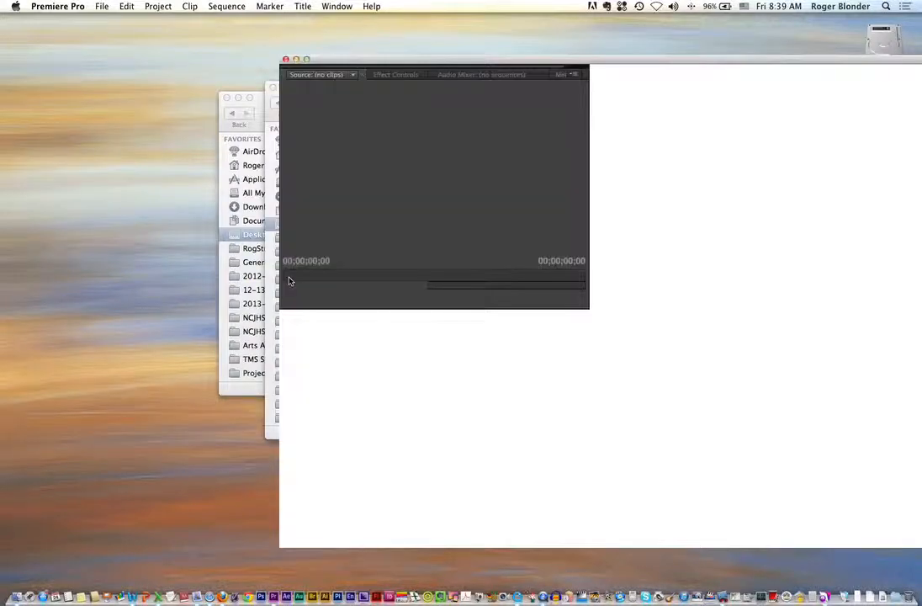
# - Reposition the project window and enlarge it to fill most of the screen
pyautogui.moveTo(383, 62); pyautogui.dragTo(147, 31)
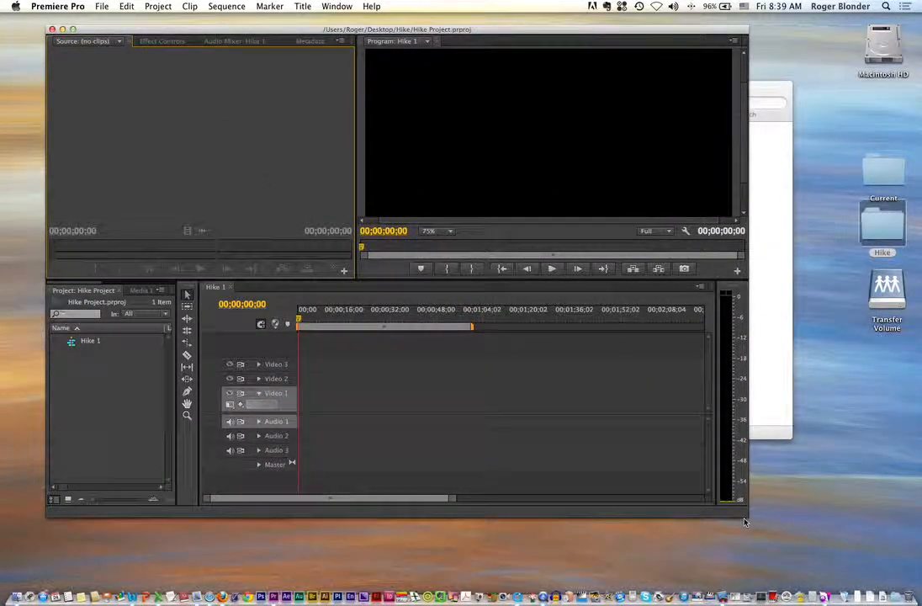
pyautogui.press('ctrl+super+Escape')
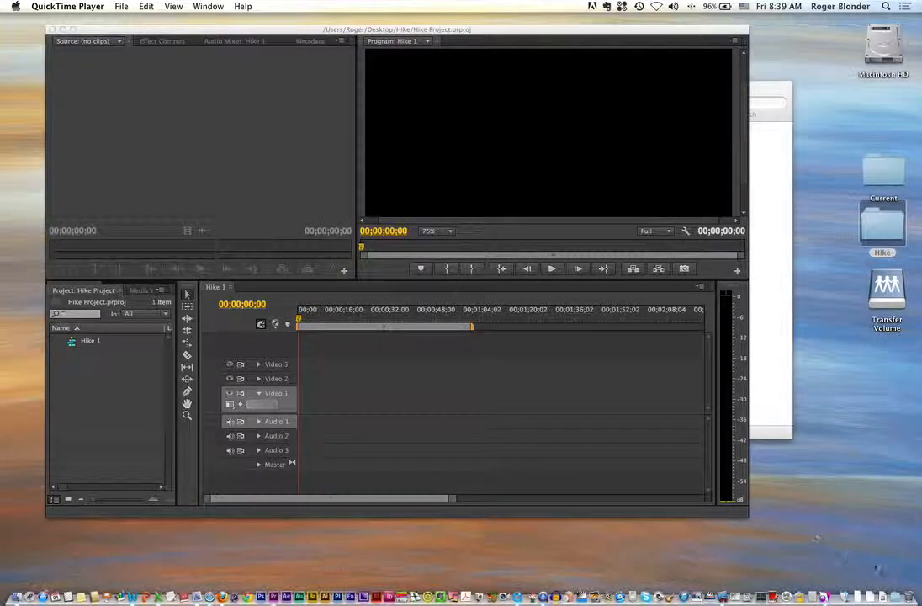
pyautogui.moveTo(750, 516); pyautogui.dragTo(907, 565)
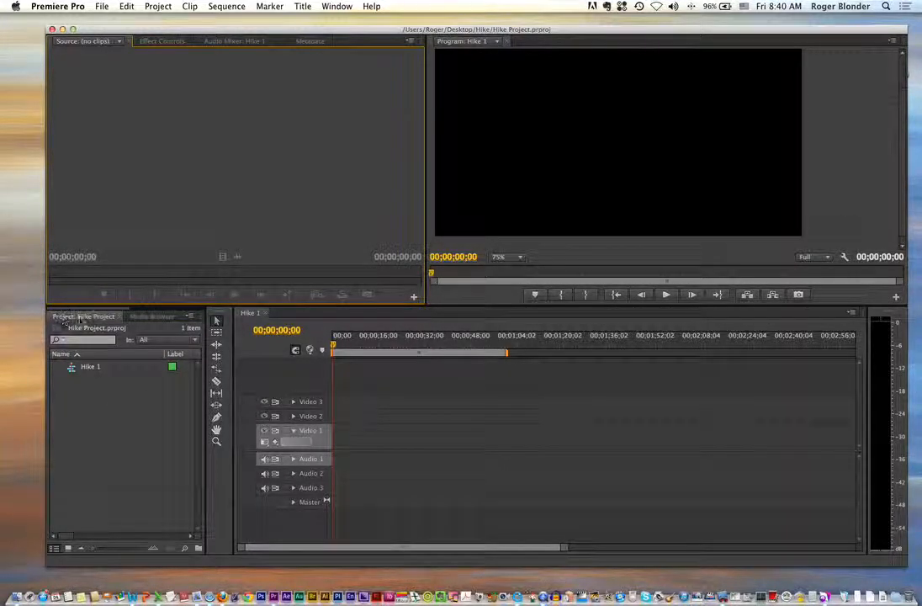
# - Import the whole Hike Movs folder from the Hike folder into the project
pyautogui.click(76, 404)
pyautogui.doubleClick(76, 404)
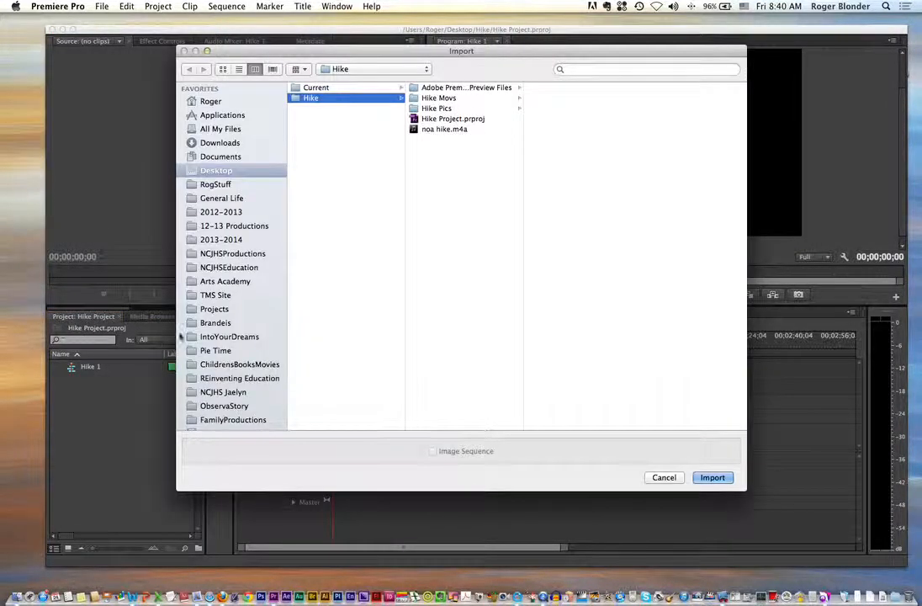
pyautogui.click(412, 98)
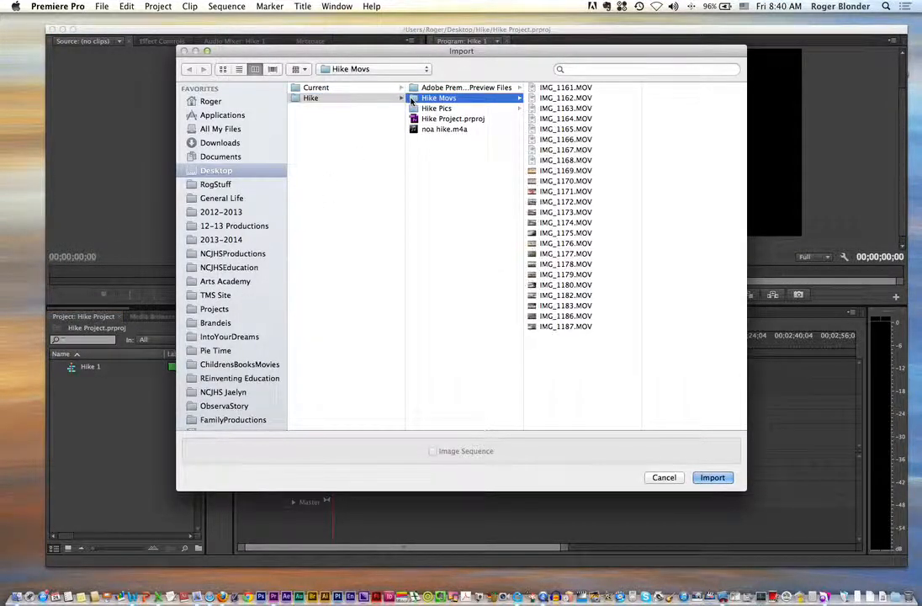
pyautogui.click(711, 477)
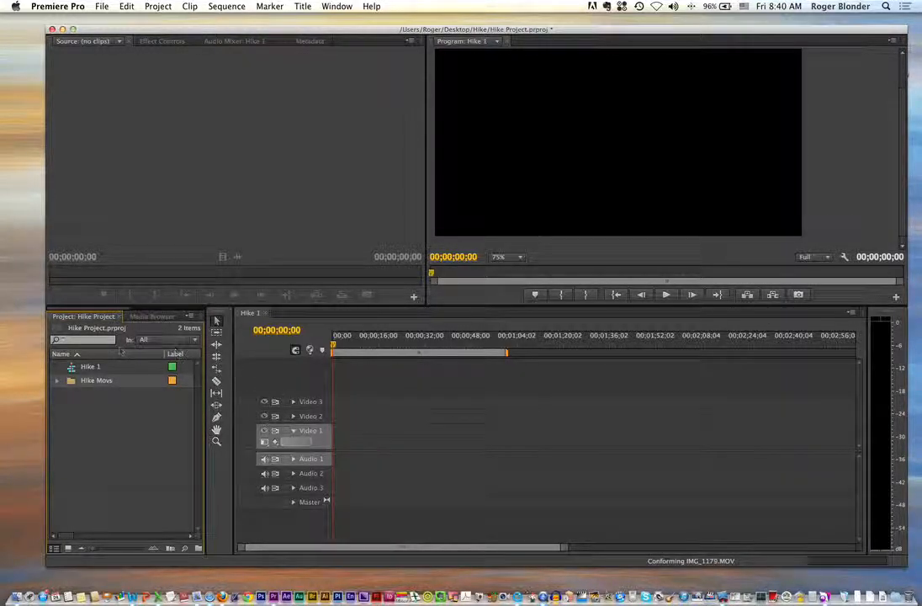
# - Expand the Hike Movs bin and load IMG_1161.MOV for source viewing at 50% zoom
pyautogui.click(55, 383)
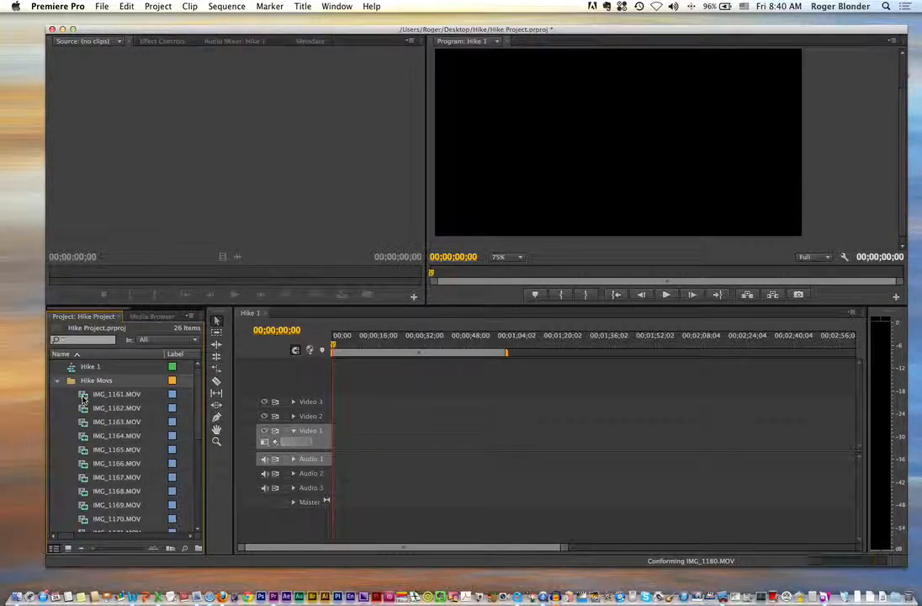
pyautogui.doubleClick(113, 394)
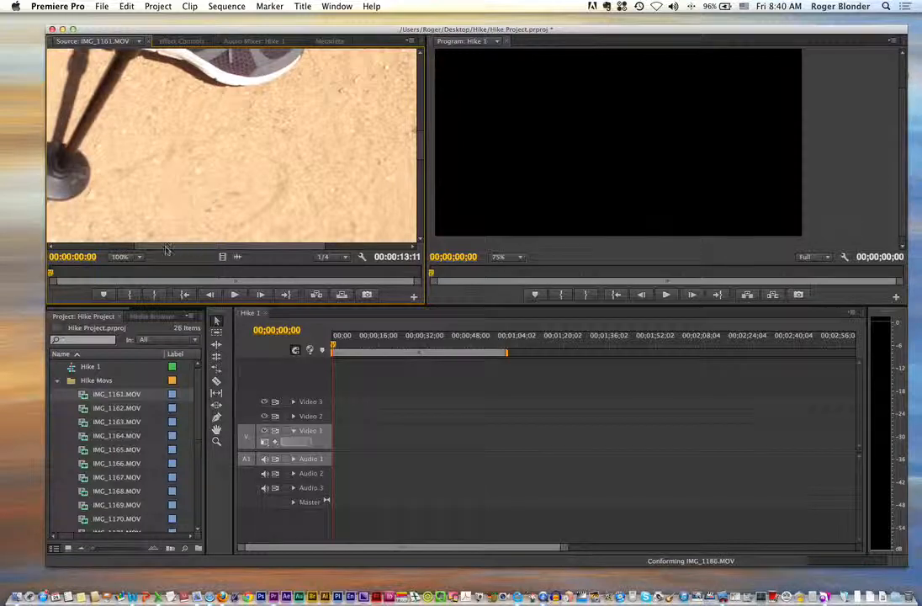
pyautogui.click(125, 256)
pyautogui.click(127, 307)
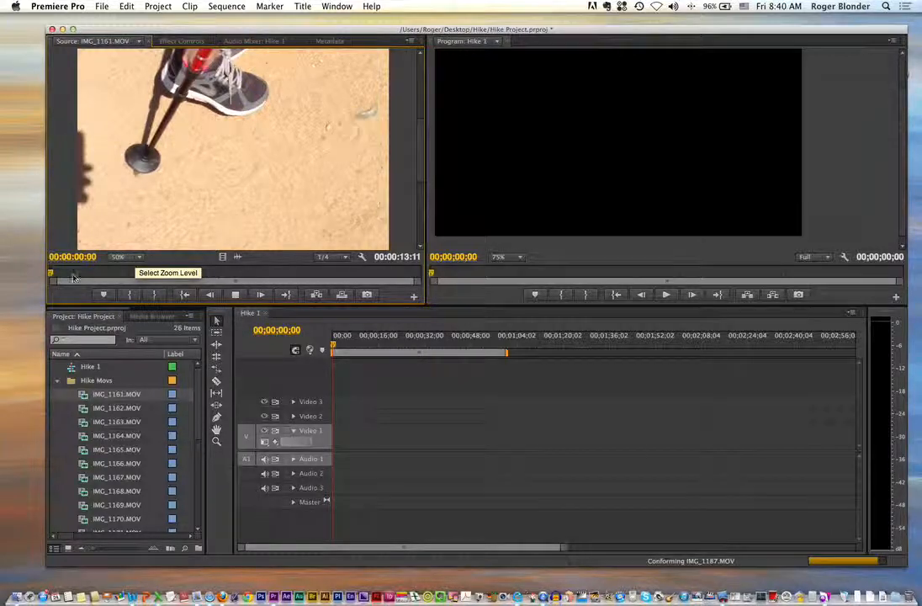
# - Preview the opening seconds of the IMG_1161.MOV source clip and position its playhead at 00:00:01:01
pyautogui.press('space')
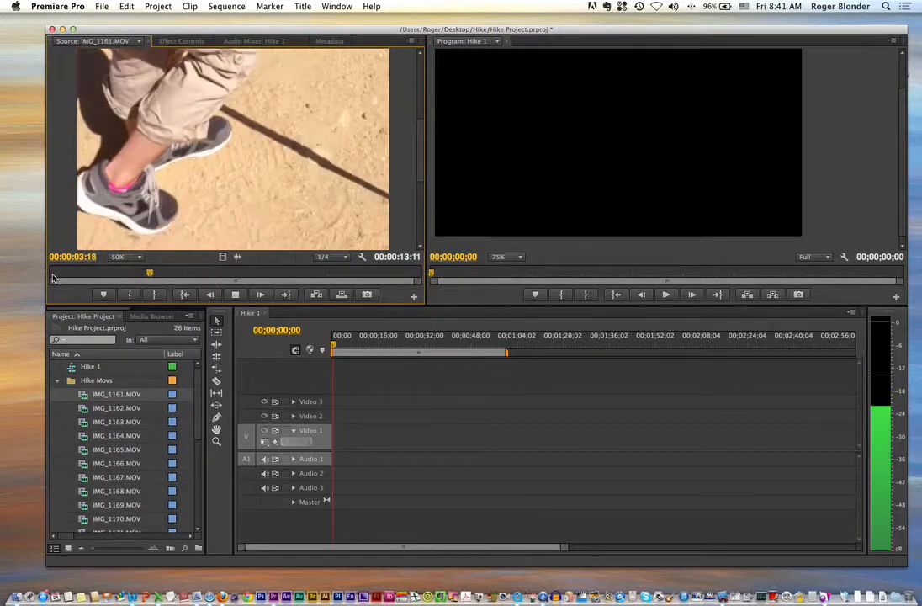
pyautogui.press('space')
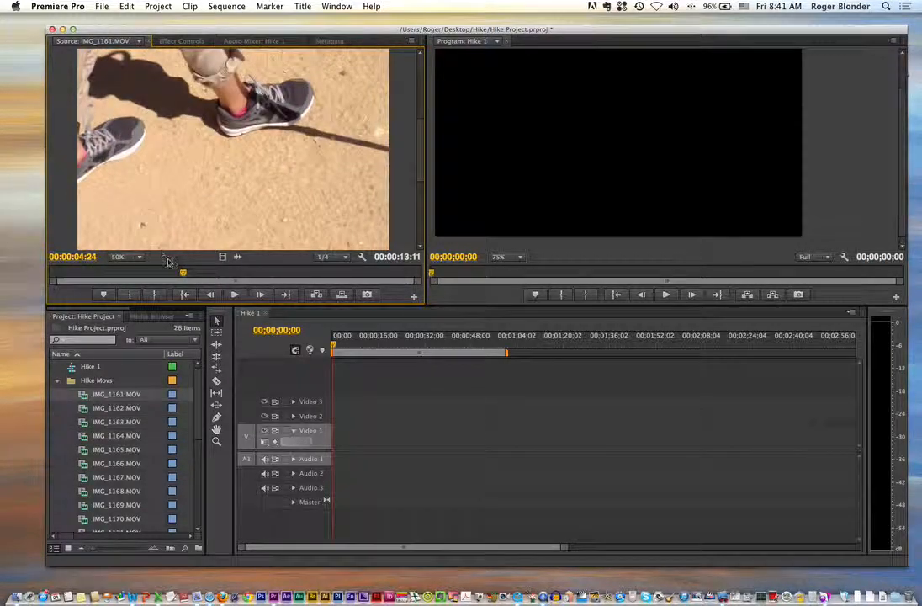
pyautogui.moveTo(183, 276); pyautogui.dragTo(79, 269)
pyautogui.press('space')
pyautogui.press('space')
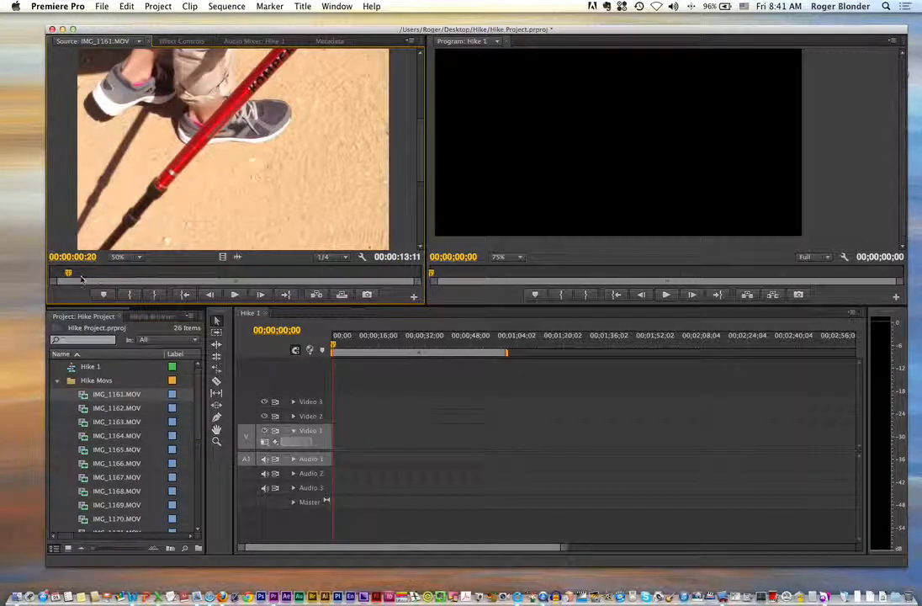
pyautogui.moveTo(70, 274); pyautogui.dragTo(78, 276)
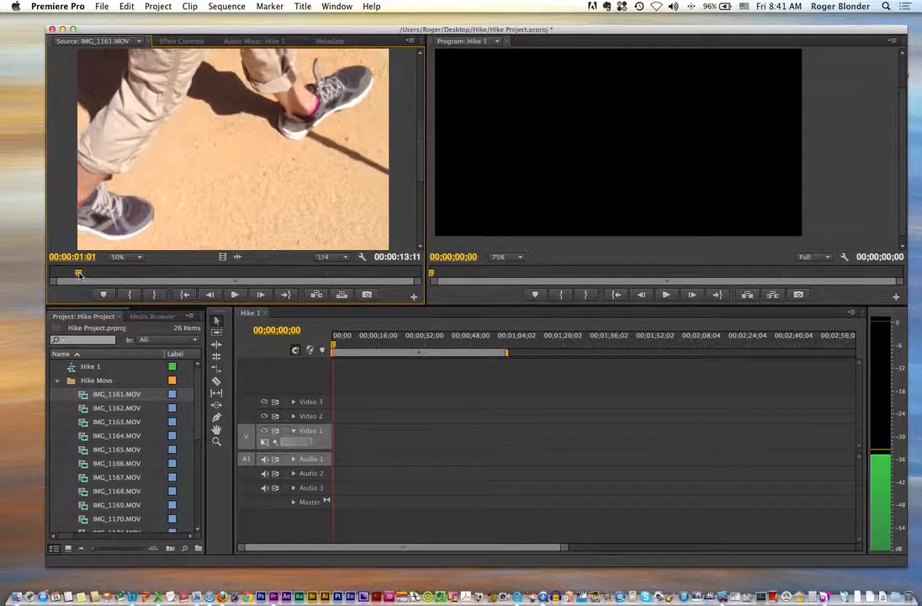
# - Mark a segment of IMG_1161.MOV with an In point at 00:00:01:01 and an Out point at 00:00:02:08
pyautogui.click(128, 295)
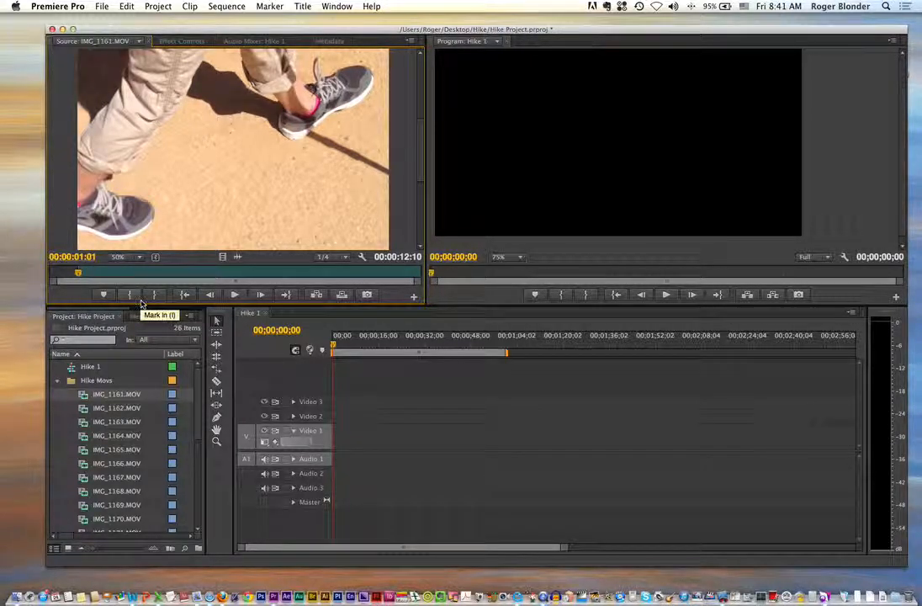
pyautogui.press('space')
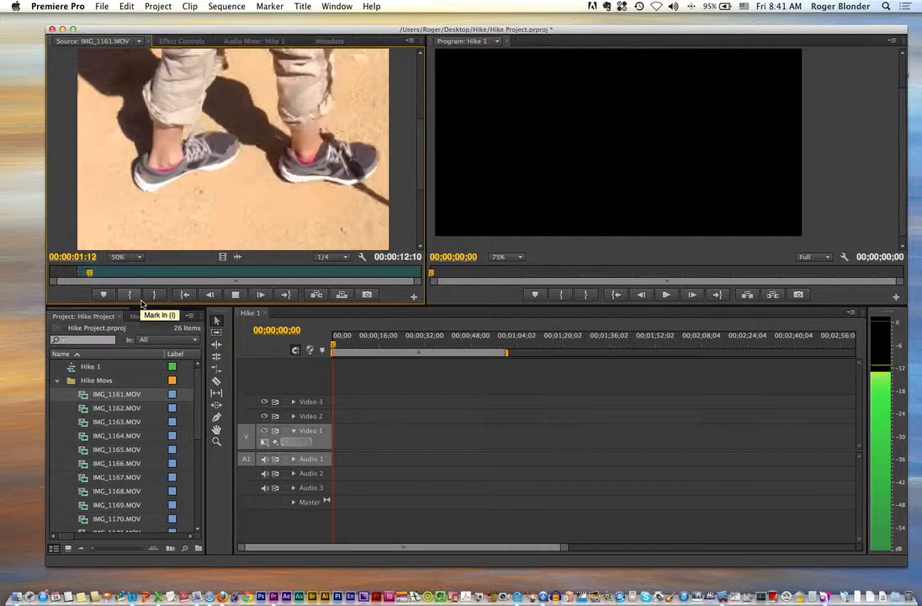
pyautogui.press('space')
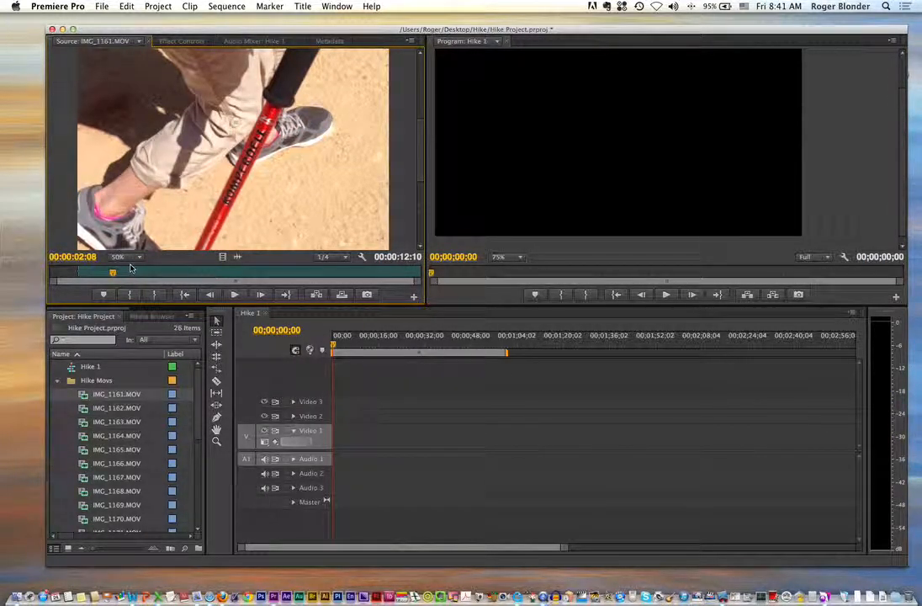
pyautogui.press('o')
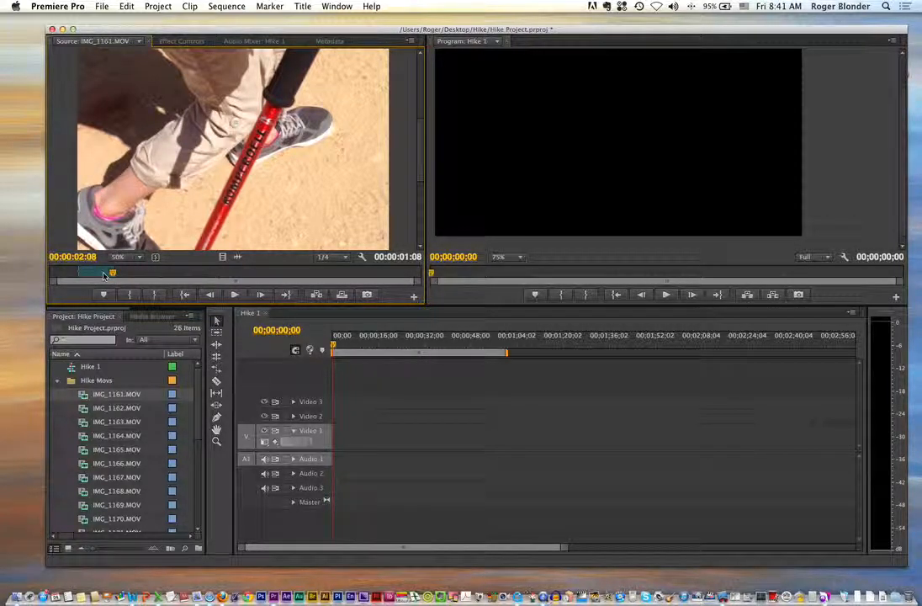
# - Place the marked IMG_1161.MOV segment at the start of Video 1 in Hike 1, changing the sequence settings to match the clip
pyautogui.moveTo(167, 157); pyautogui.dragTo(335, 434)
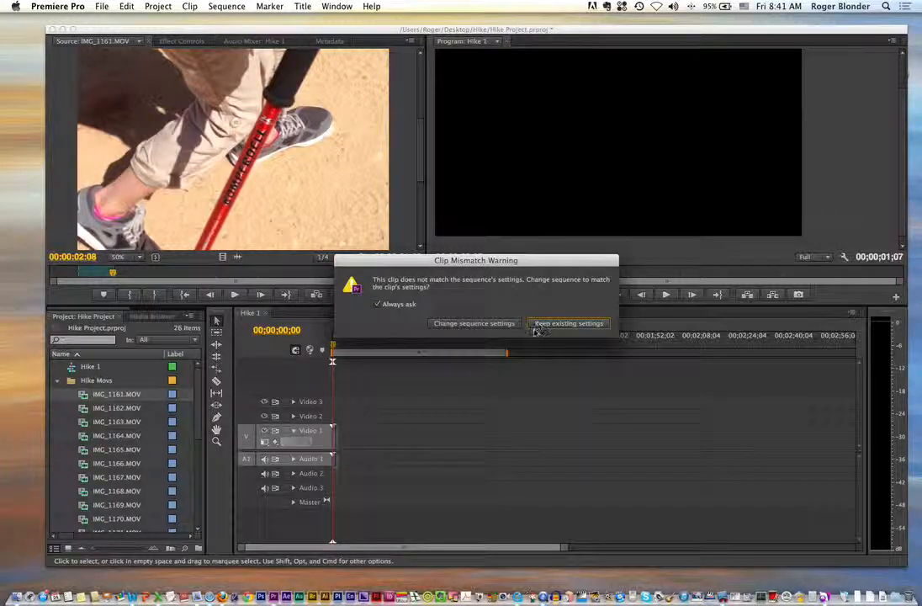
pyautogui.click(461, 325)
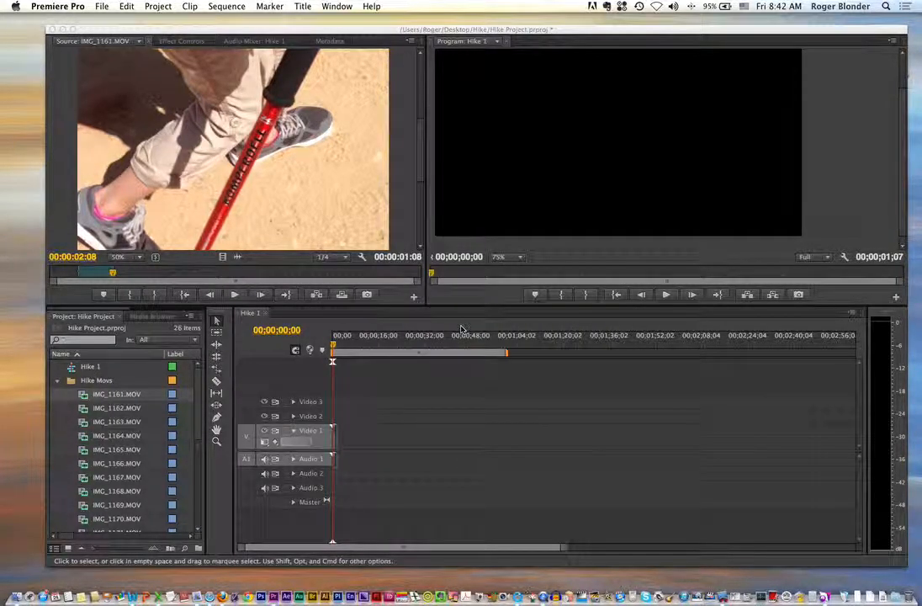
# - Reduce the program monitor's zoom to 10% so the whole vertical frame can be viewed
pyautogui.click(506, 261)
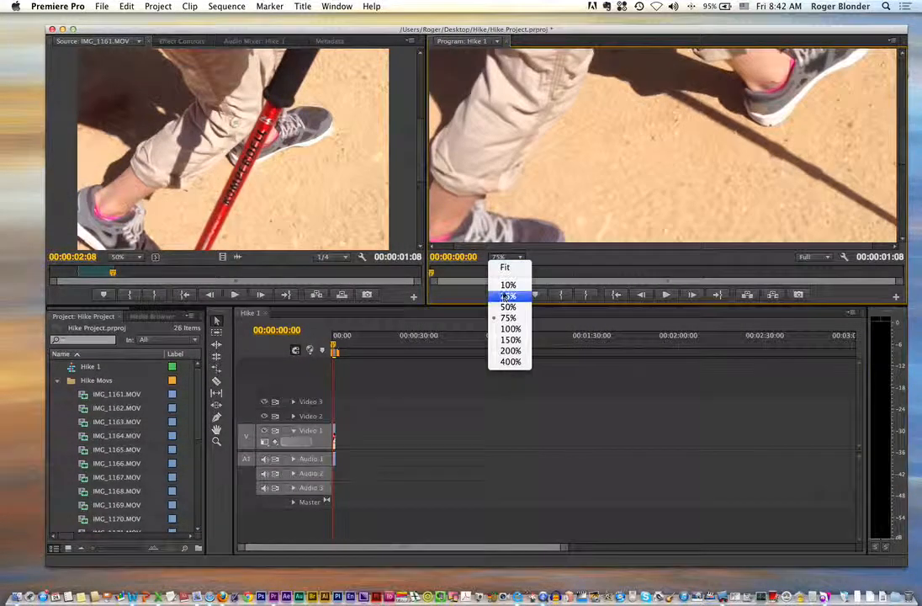
pyautogui.click(507, 313)
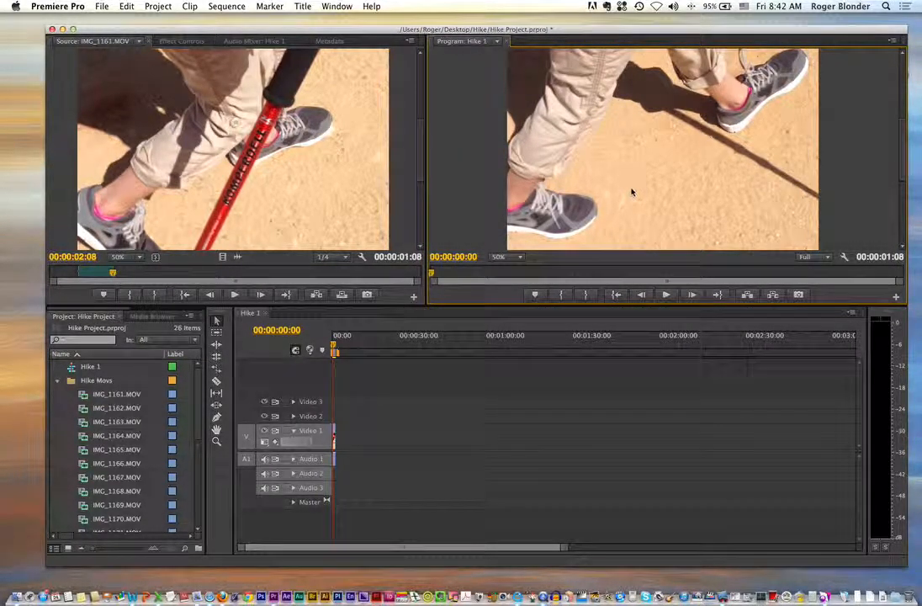
pyautogui.click(509, 258)
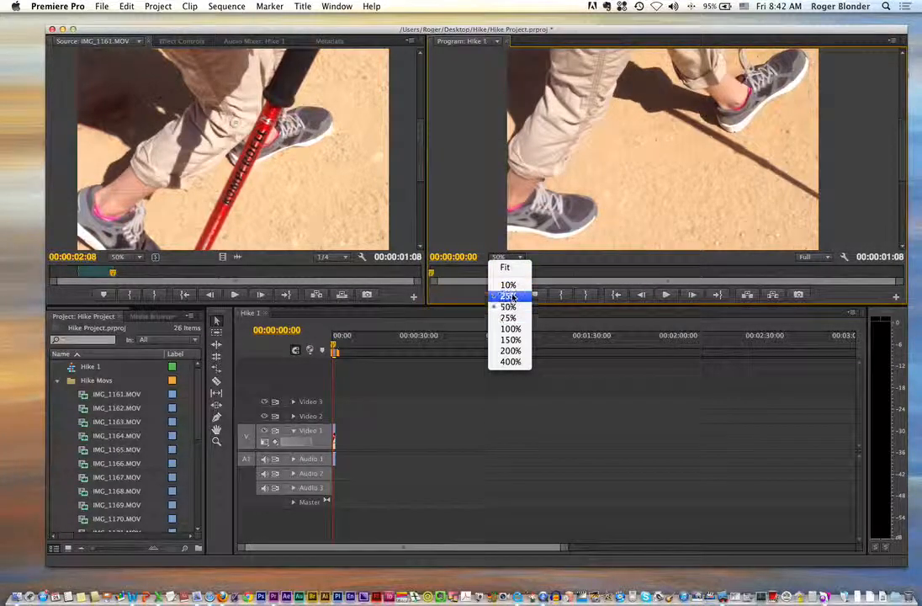
pyautogui.click(514, 285)
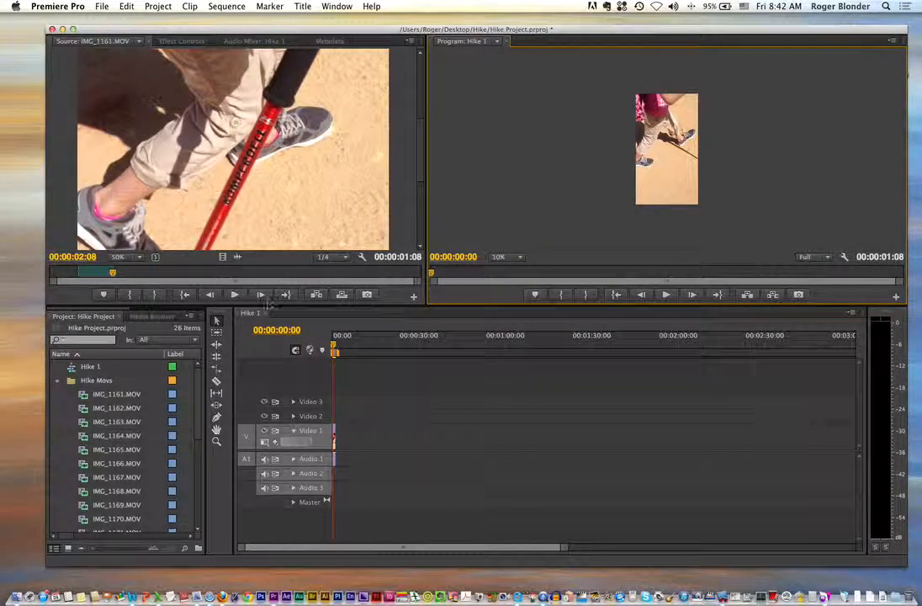
# - Widen the project panel and create a second sequence from the custom Kodak ZI8 WVGA preset, keeping the name Sequence 02
pyautogui.click(57, 380)
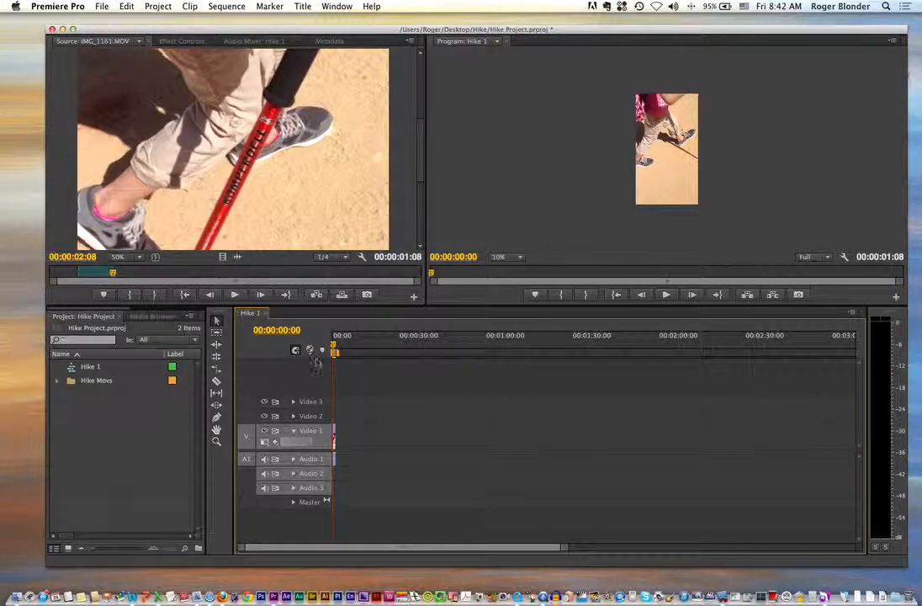
pyautogui.click(144, 438)
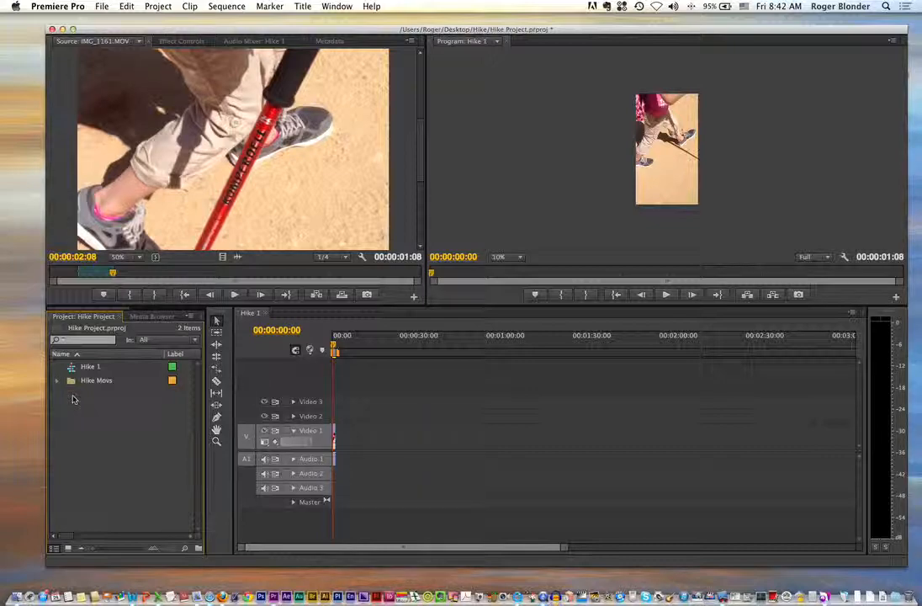
pyautogui.moveTo(206, 484); pyautogui.dragTo(244, 484)
pyautogui.click(214, 549)
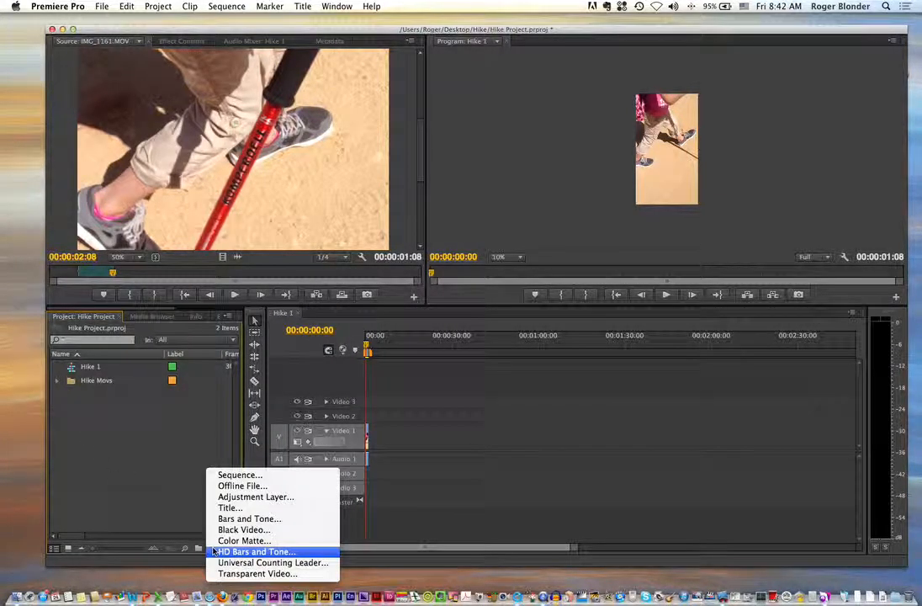
pyautogui.click(228, 475)
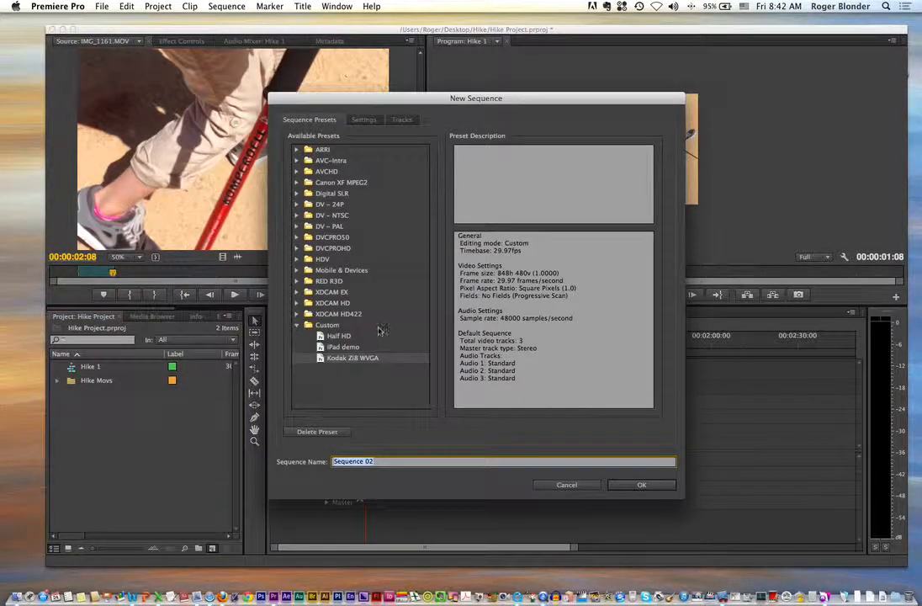
pyautogui.click(639, 486)
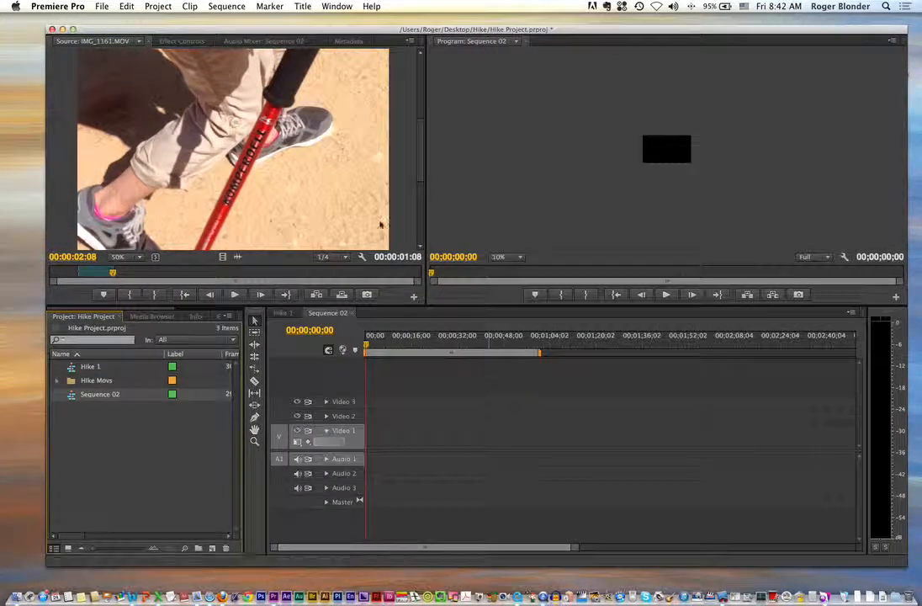
# - Load IMG_1162.MOV from the Hike Movs bin for source viewing and set the source zoom to 25%
pyautogui.click(58, 382)
pyautogui.moveTo(116, 407); pyautogui.dragTo(194, 252)
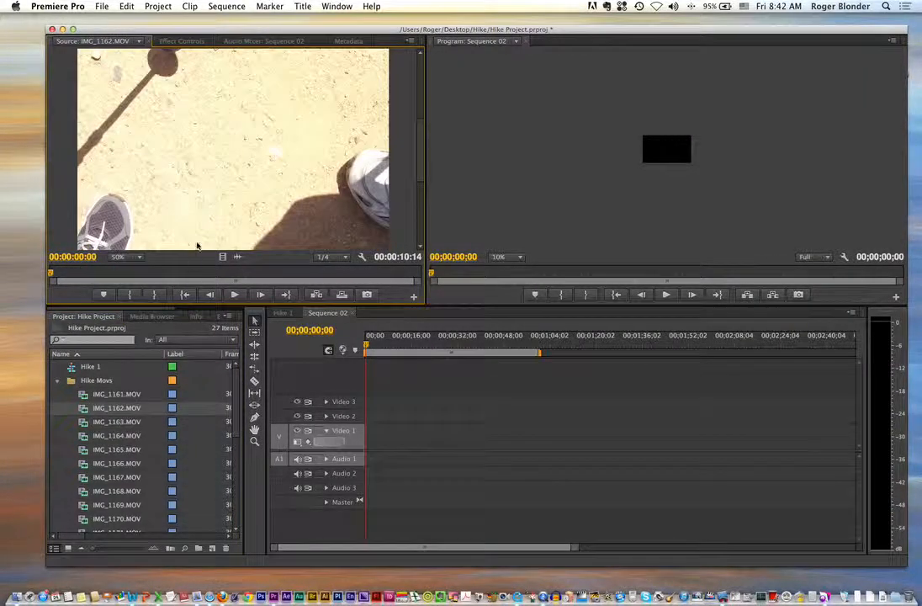
pyautogui.click(120, 257)
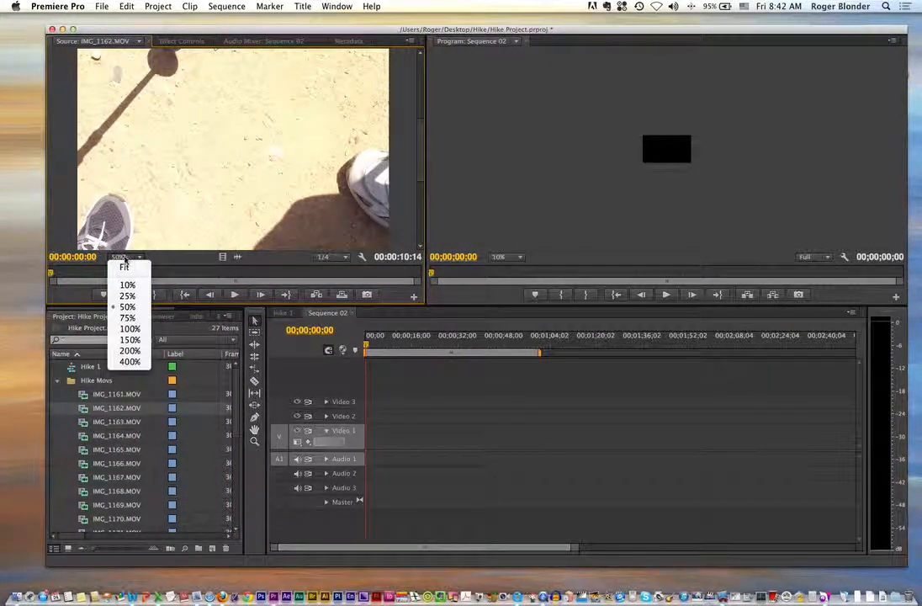
pyautogui.click(125, 296)
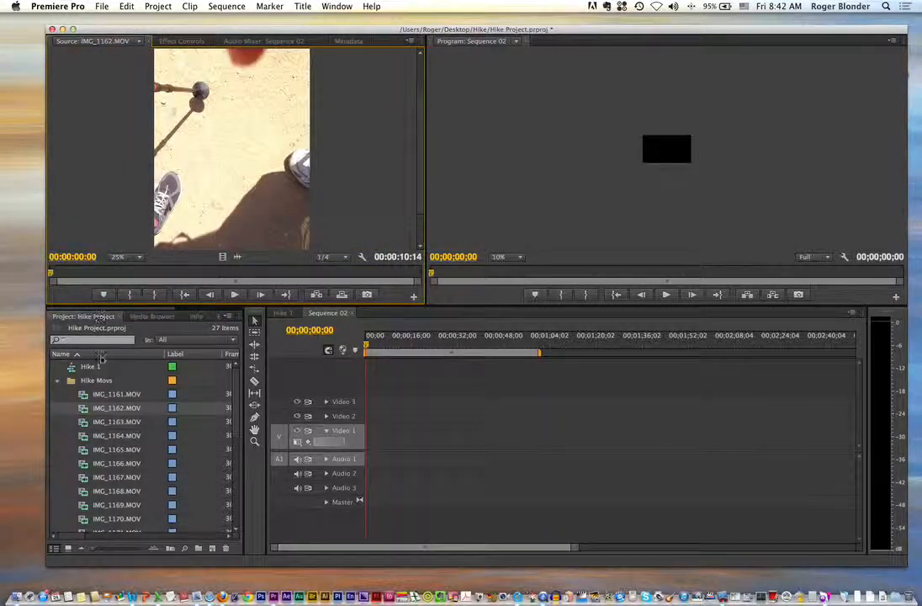
# - Load IMG_1163.MOV as the source clip and mark a segment 00:00:03:12 long that ends at 00:00:07:12
pyautogui.moveTo(116, 422); pyautogui.dragTo(239, 274)
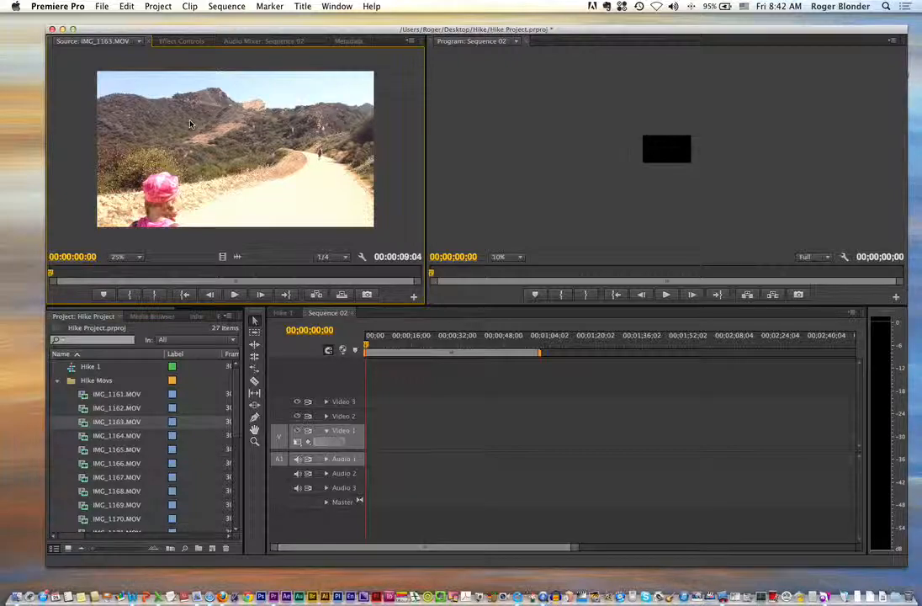
pyautogui.moveTo(107, 277); pyautogui.dragTo(215, 274)
pyautogui.press('i')
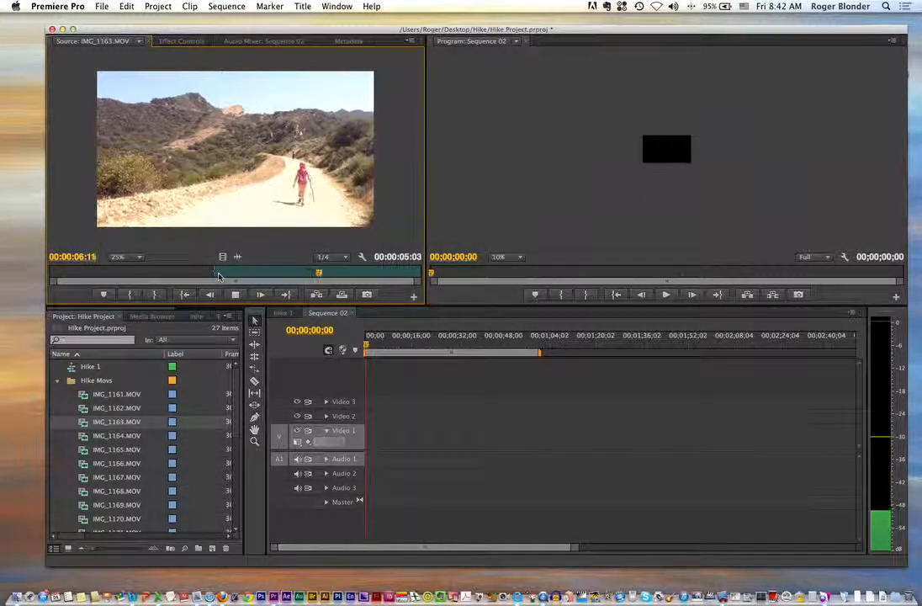
pyautogui.press('space')
# - Place the marked IMG_1163.MOV segment at the start of Video 1 in Sequence 02, changing the sequence settings to match the clip
pyautogui.moveTo(210, 136); pyautogui.dragTo(375, 434)
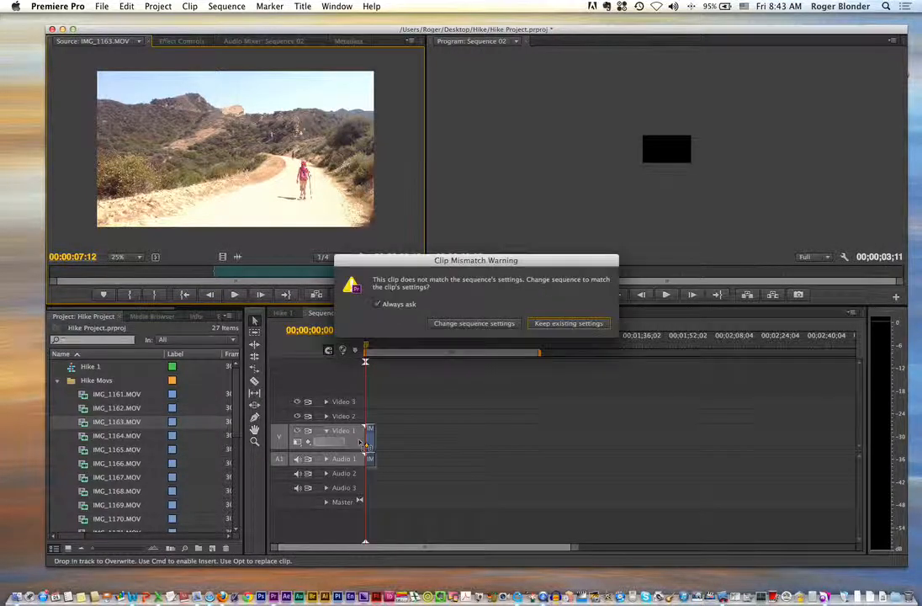
pyautogui.click(474, 323)
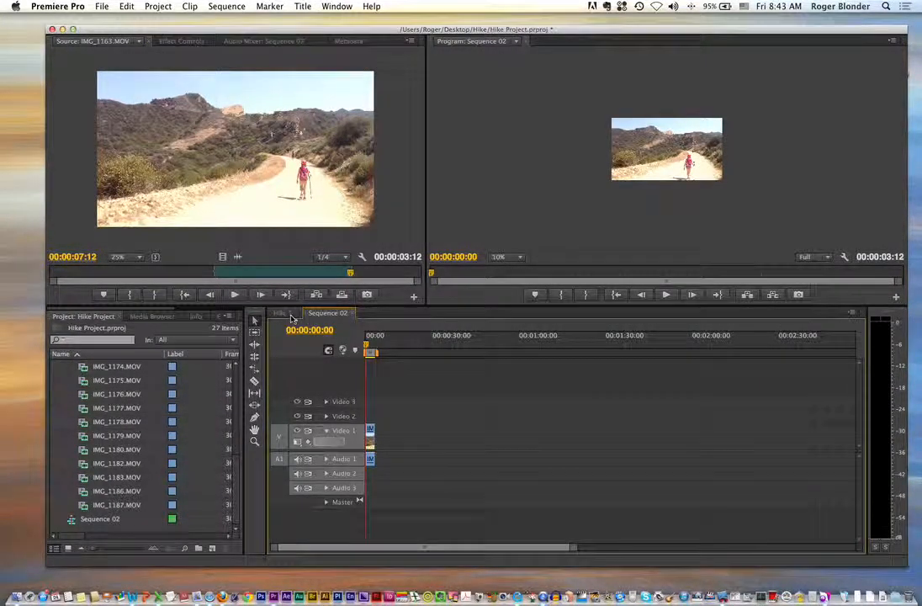
# - Delete the Hike 1 sequence from the project and collapse the Hike Movs bin
pyautogui.scroll(5, 67, 366)
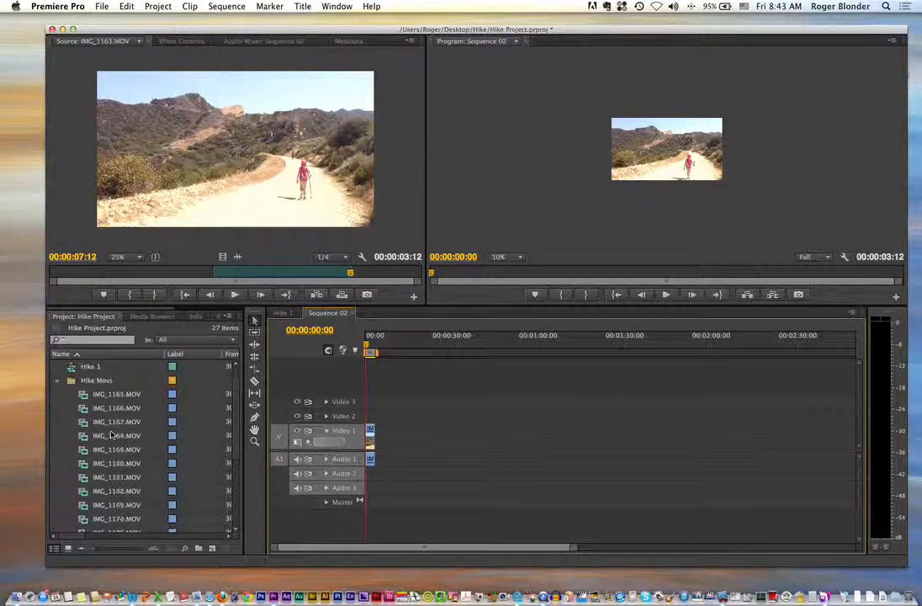
pyautogui.click(72, 367)
pyautogui.press('Delete')
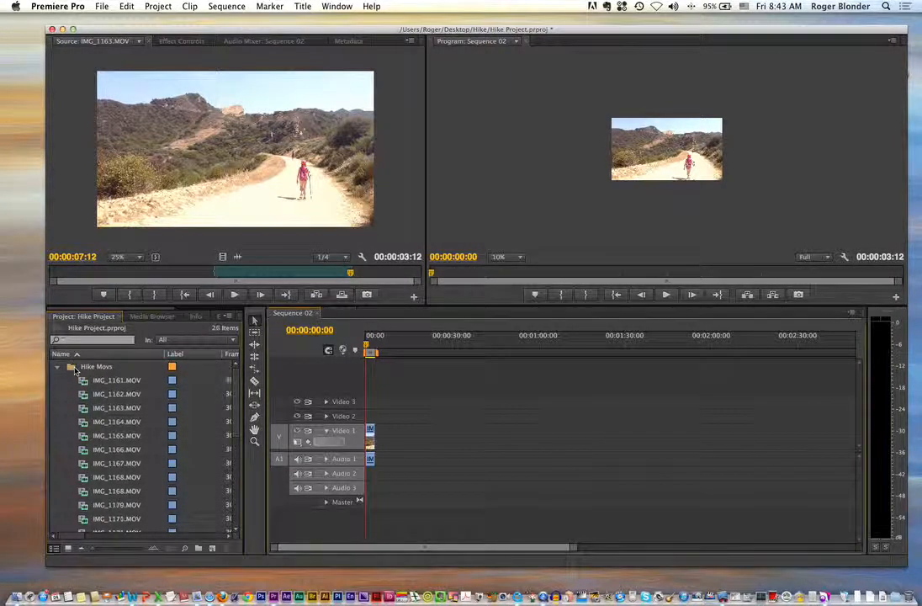
pyautogui.click(58, 367)
# - Play back Sequence 02 in the timeline and stop at 00:00:02:12 to check the placed clip
pyautogui.click(371, 350)
pyautogui.press('space')
pyautogui.press('space')
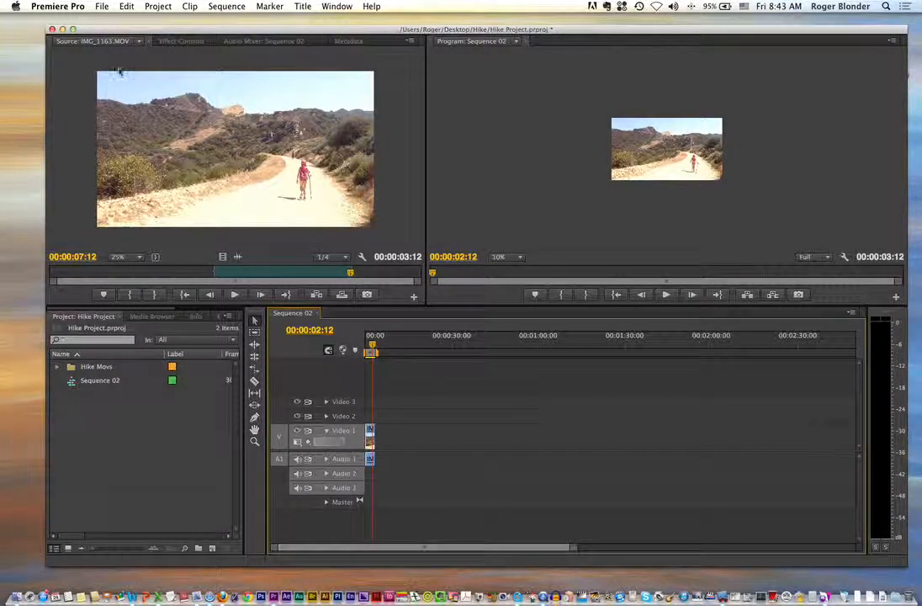
# - Set the still image default duration to 90 frames in the General preferences
pyautogui.click(57, 5)
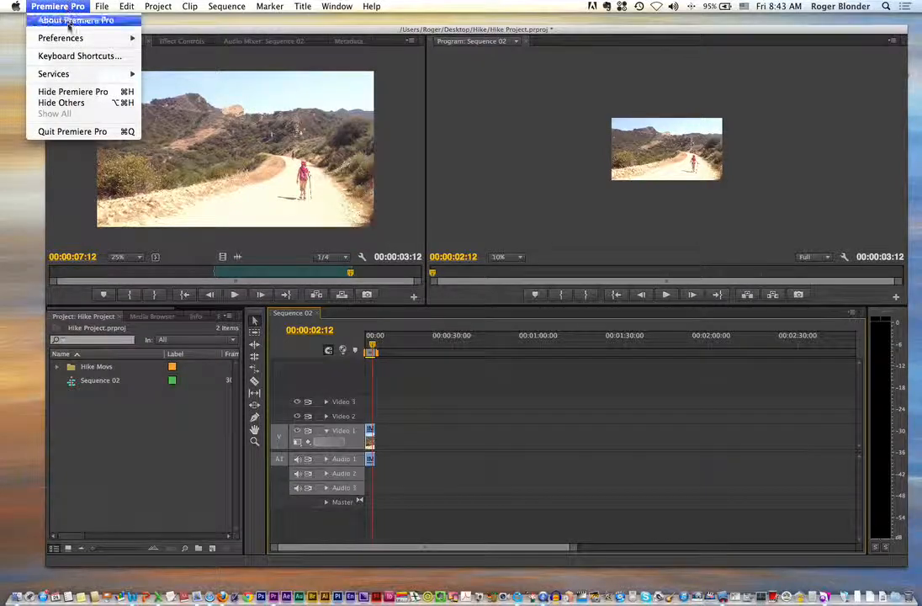
pyautogui.moveTo(71, 40)
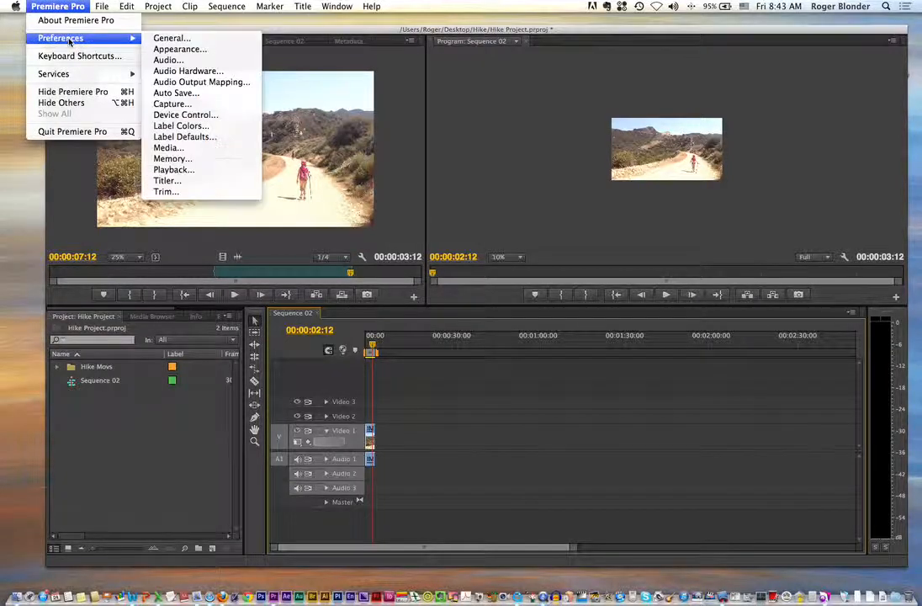
pyautogui.click(182, 39)
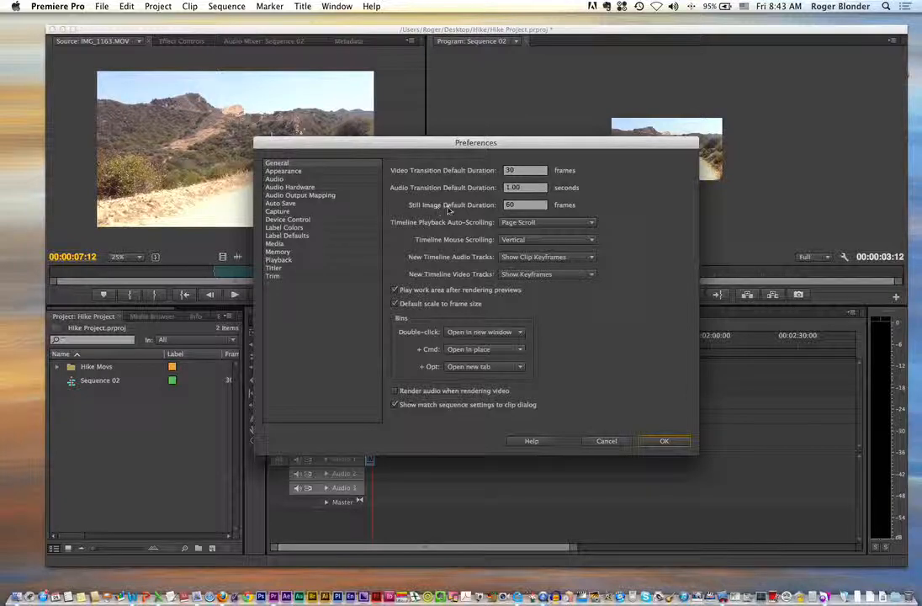
pyautogui.doubleClick(514, 206)
pyautogui.write('90')
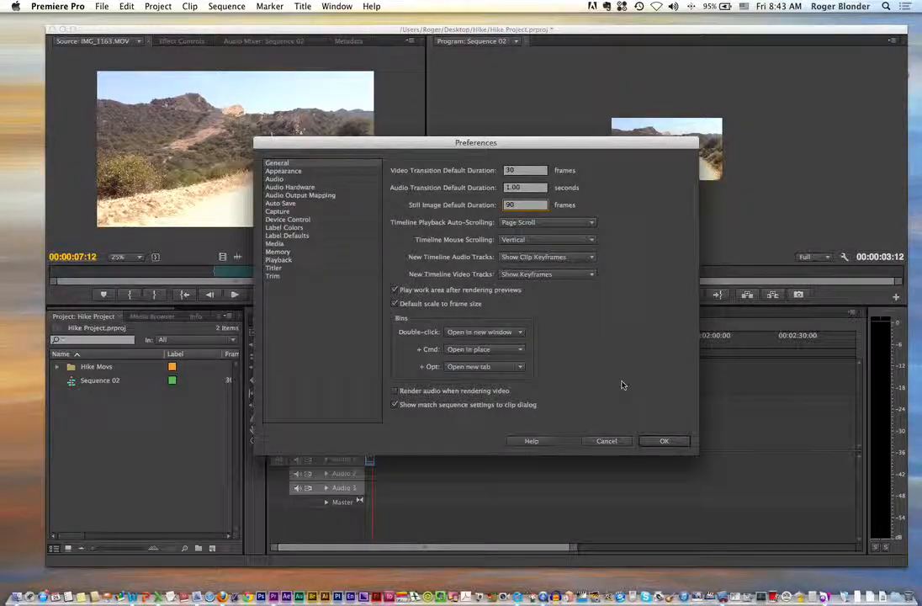
pyautogui.click(664, 440)
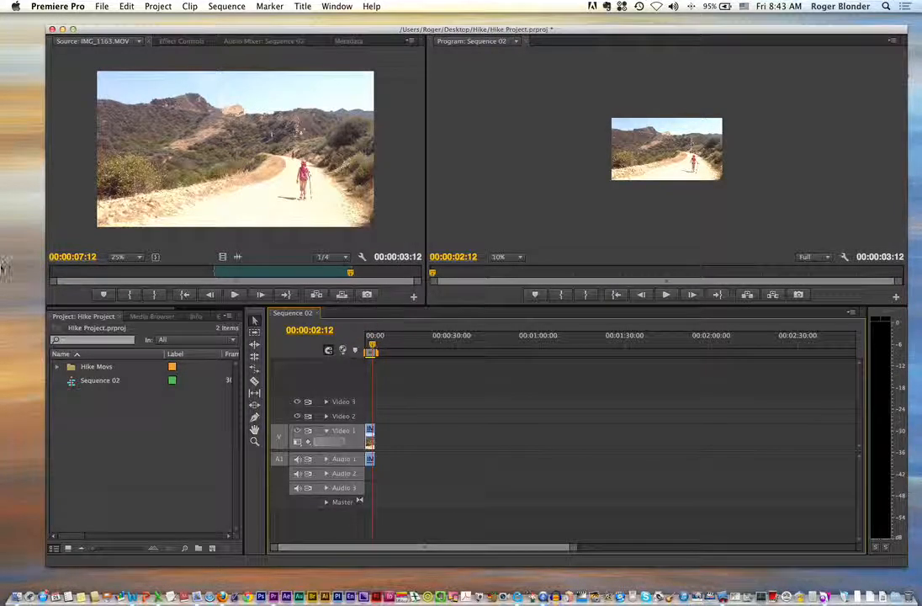
# - Import the whole Hike Pics folder from the Hike folder into the project
pyautogui.doubleClick(82, 426)
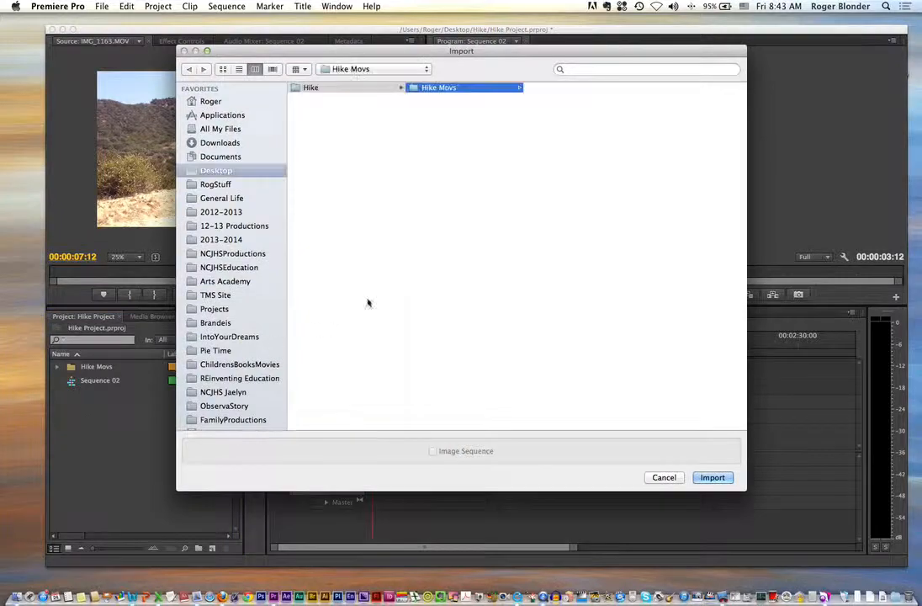
pyautogui.click(440, 108)
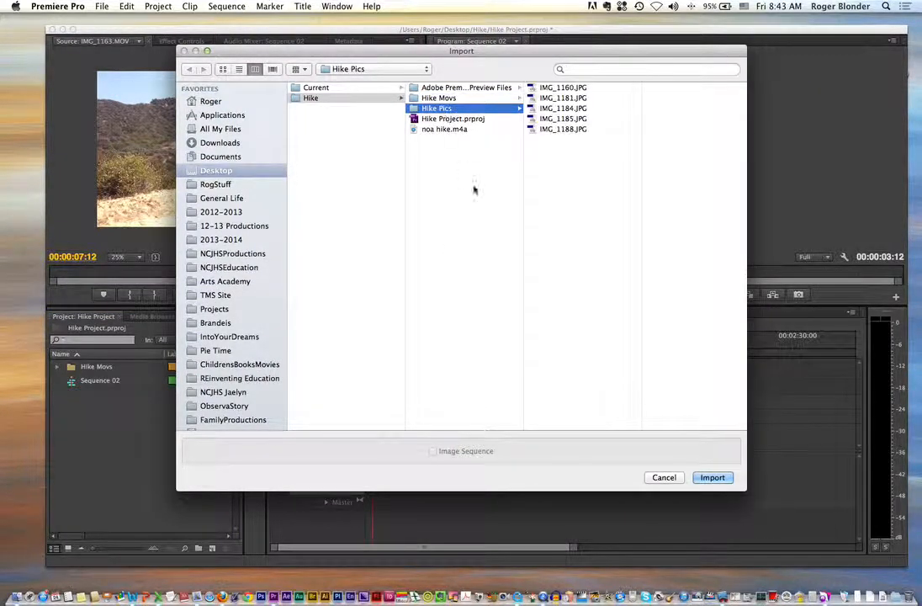
pyautogui.click(712, 477)
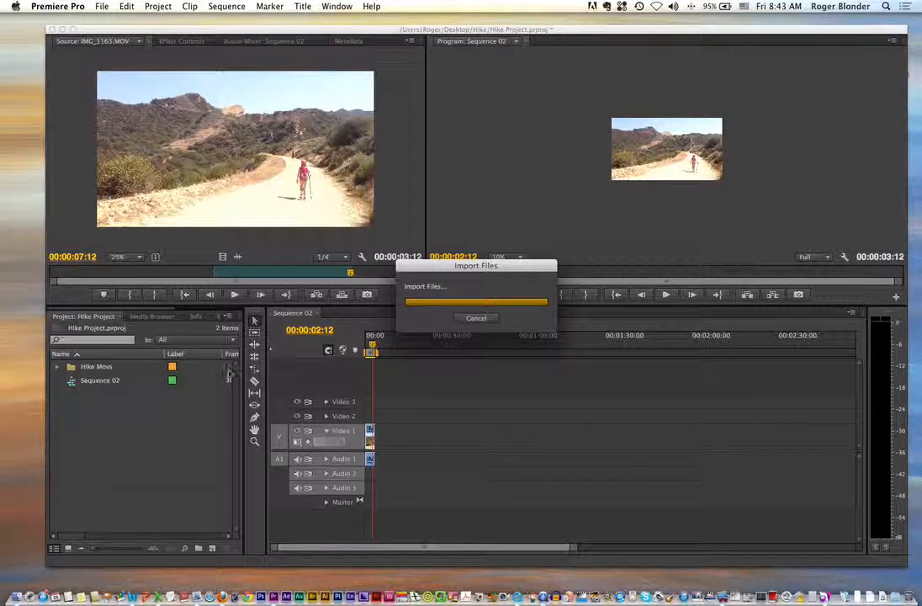
# - Add IMG_1160.JPG from the Hike Pics bin right after the clip on Video 1 and view it at 00:00:04:06
pyautogui.click(56, 380)
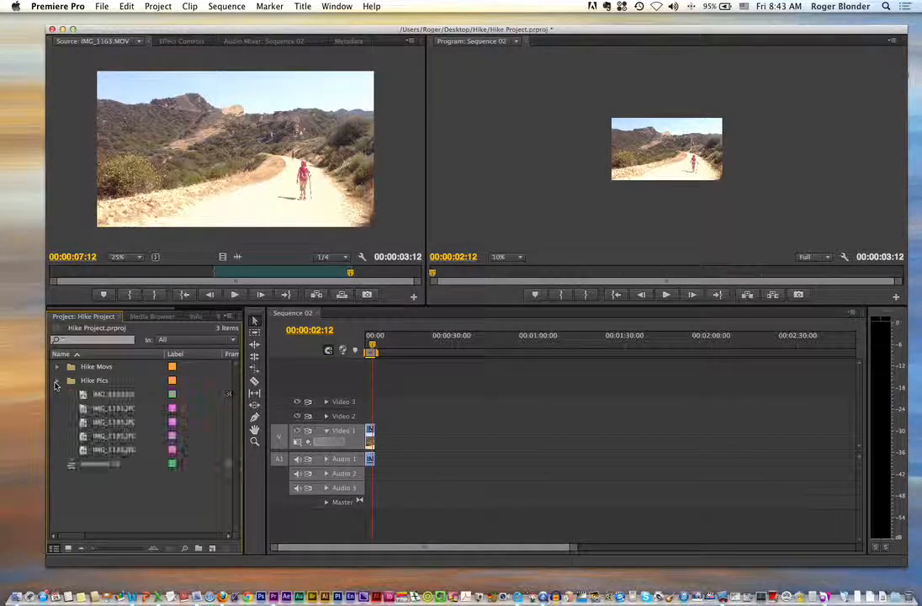
pyautogui.moveTo(84, 397); pyautogui.dragTo(380, 437)
pyautogui.click(377, 345)
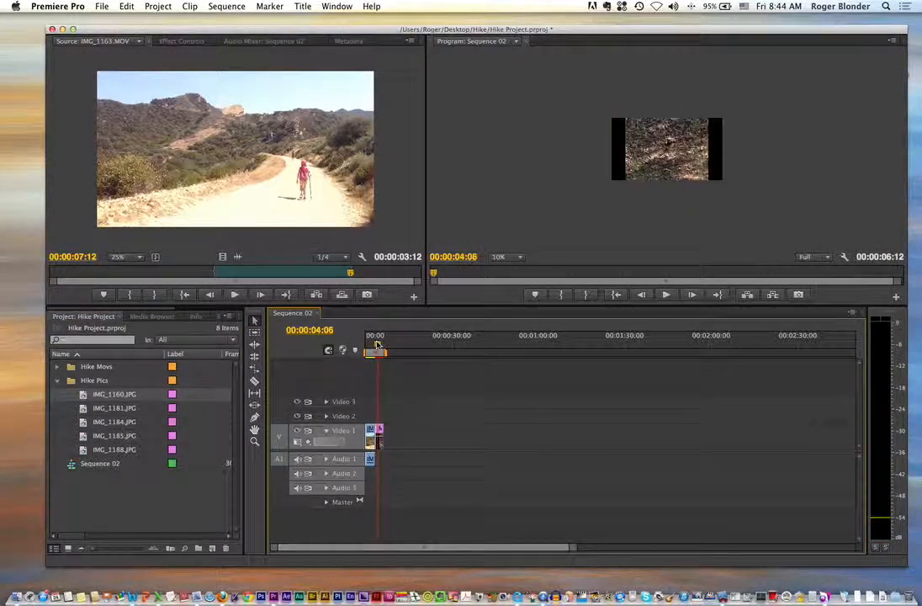
# - Add IMG_1181.JPG and IMG_1184.JPG to Video 1 with gaps between them, and view each one in the Program monitor
pyautogui.moveTo(108, 412); pyautogui.dragTo(412, 434)
pyautogui.click(415, 350)
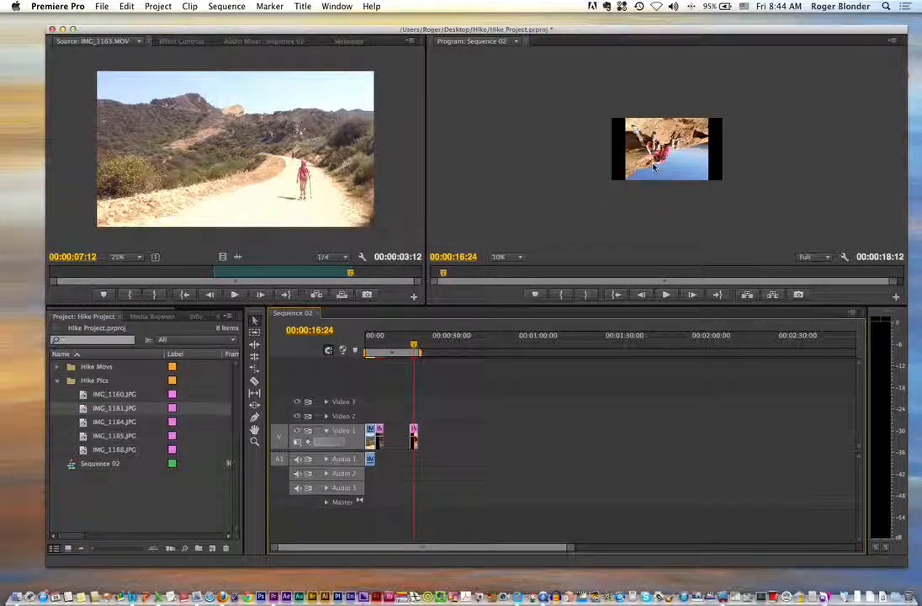
pyautogui.moveTo(108, 420); pyautogui.dragTo(440, 434)
pyautogui.click(441, 353)
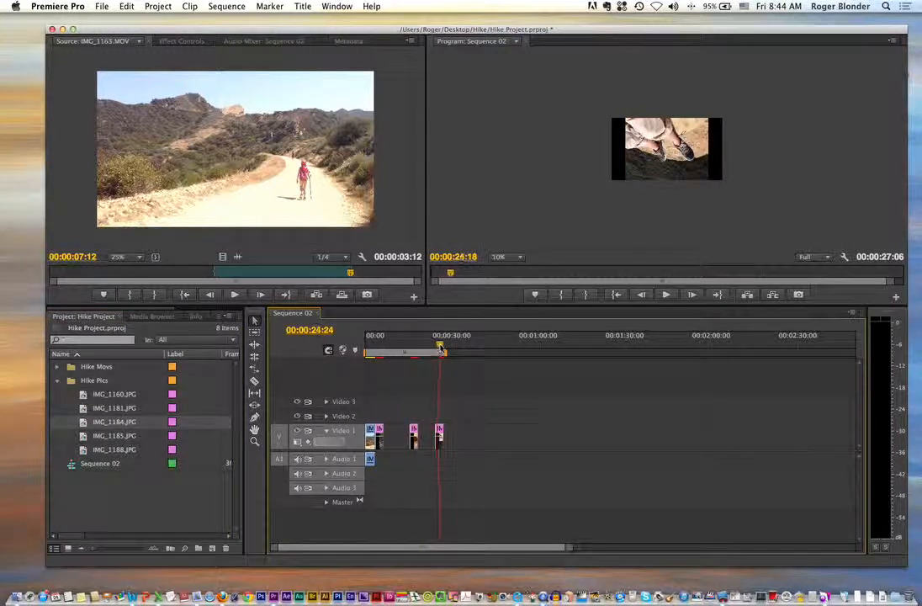
# - Enlarge the Program monitor view of the sequence, trying 50% and settling on 25%
pyautogui.click(498, 256)
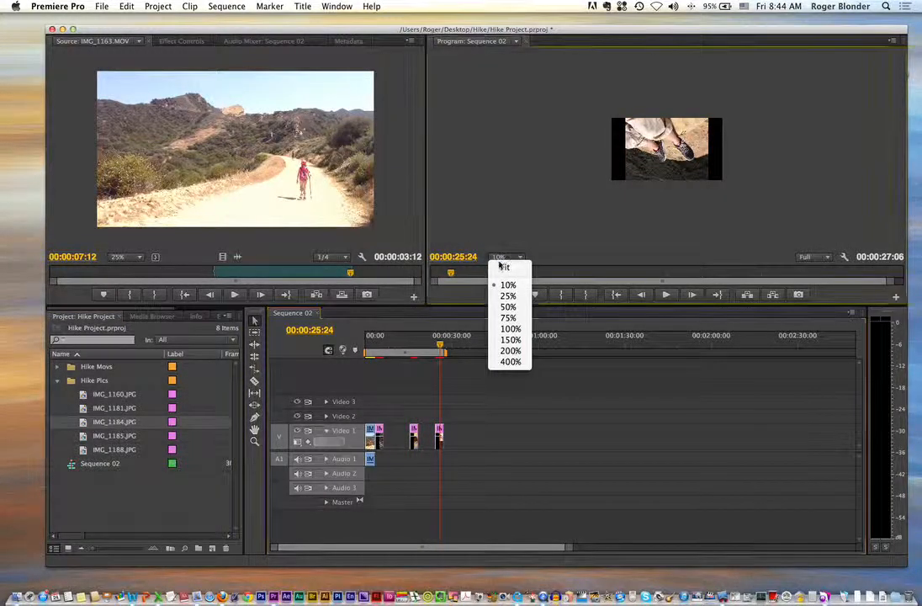
pyautogui.click(503, 308)
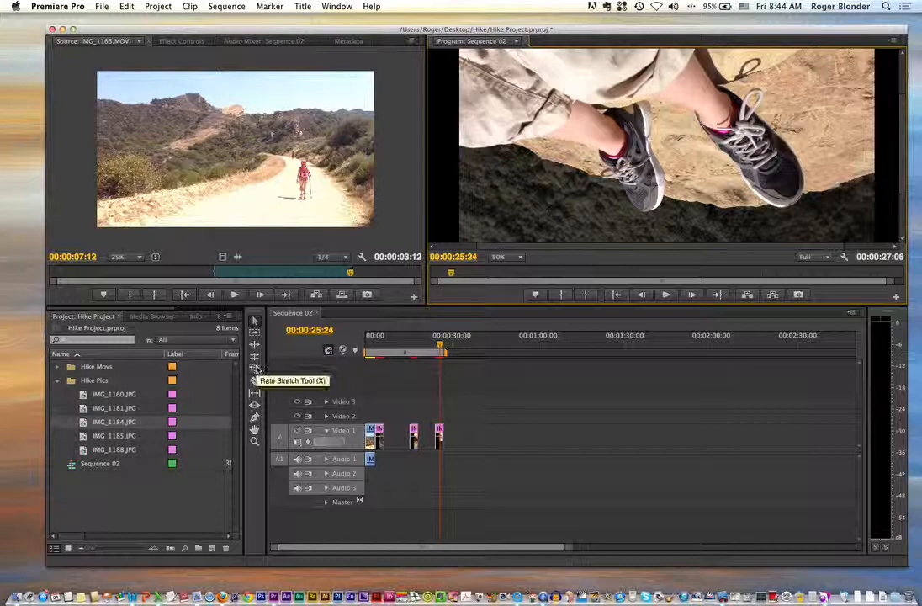
pyautogui.click(508, 256)
pyautogui.click(509, 295)
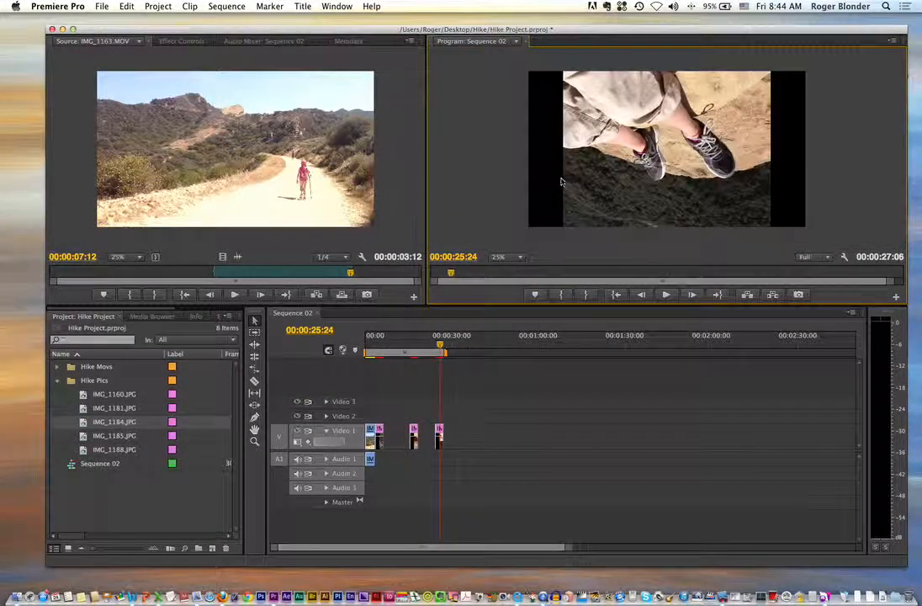
# - Rotate the IMG_1184.JPG clip by 180° in its Motion effect settings
pyautogui.click(182, 41)
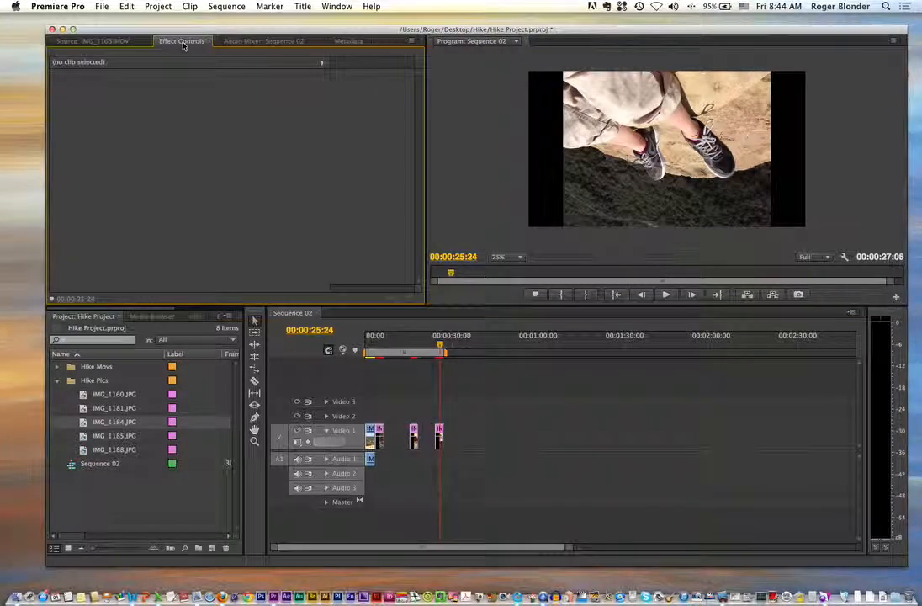
pyautogui.click(439, 435)
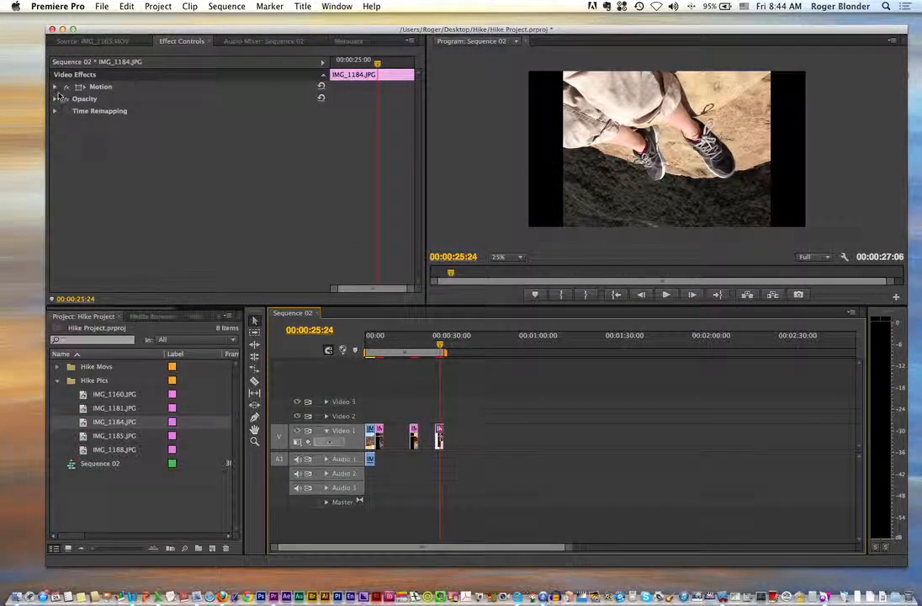
pyautogui.click(55, 86)
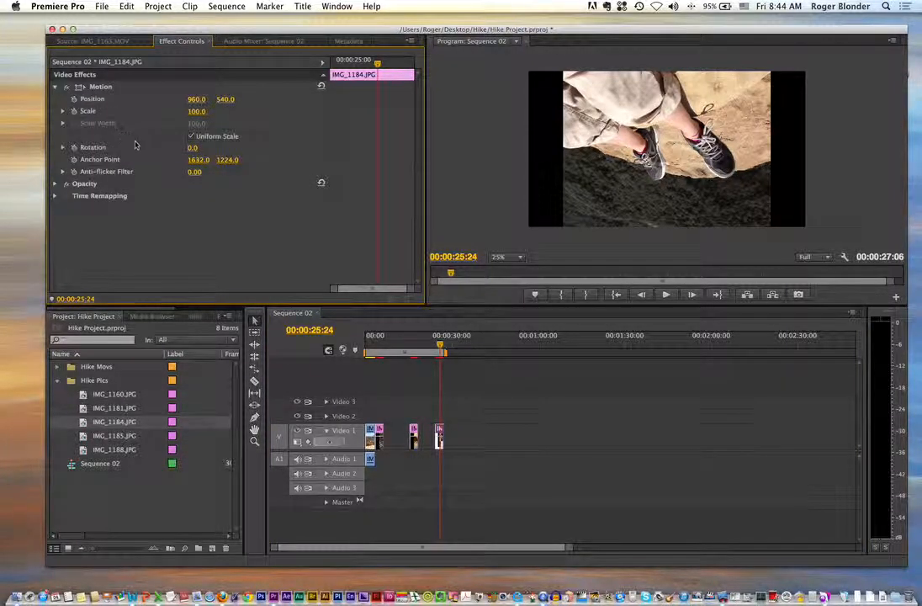
pyautogui.click(205, 148)
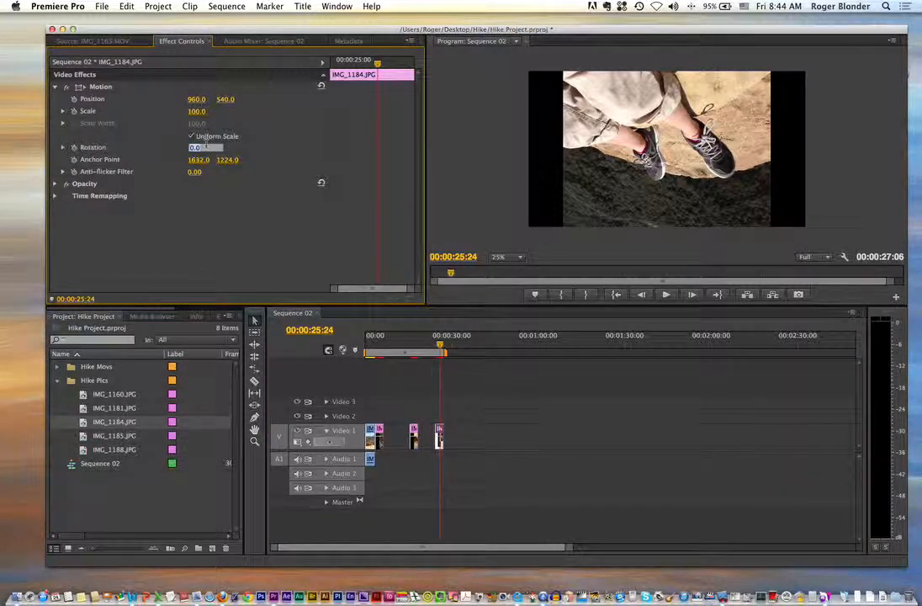
pyautogui.write('180')
pyautogui.press('Return')
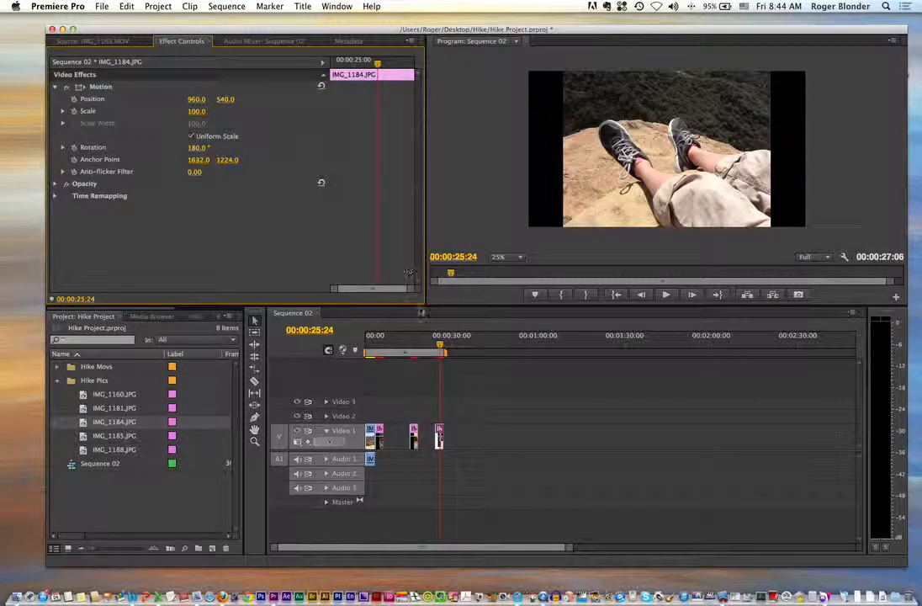
# - View the IMG_1181.JPG clip at 00:00:17:00 and set its Motion rotation to 180°
pyautogui.moveTo(438, 345); pyautogui.dragTo(413, 420)
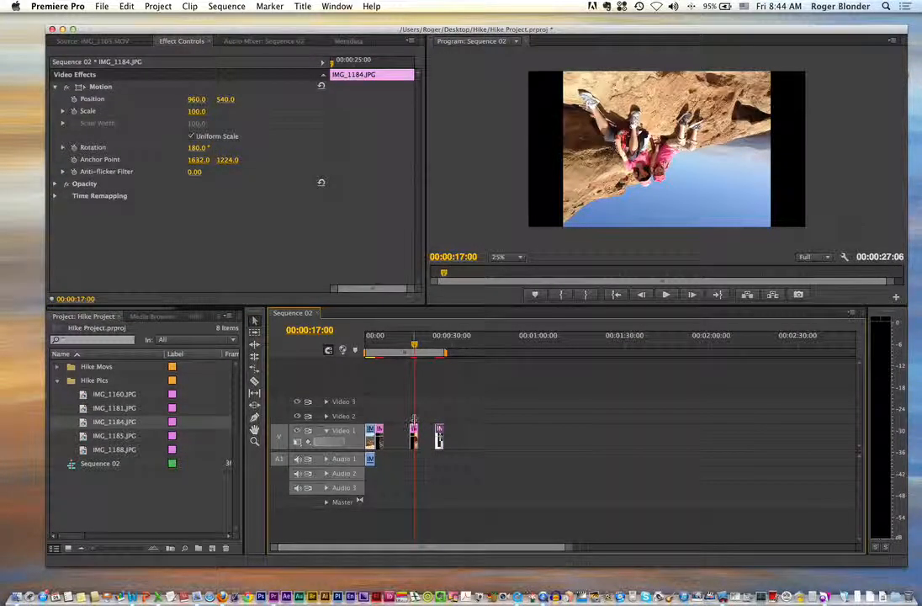
pyautogui.click(413, 433)
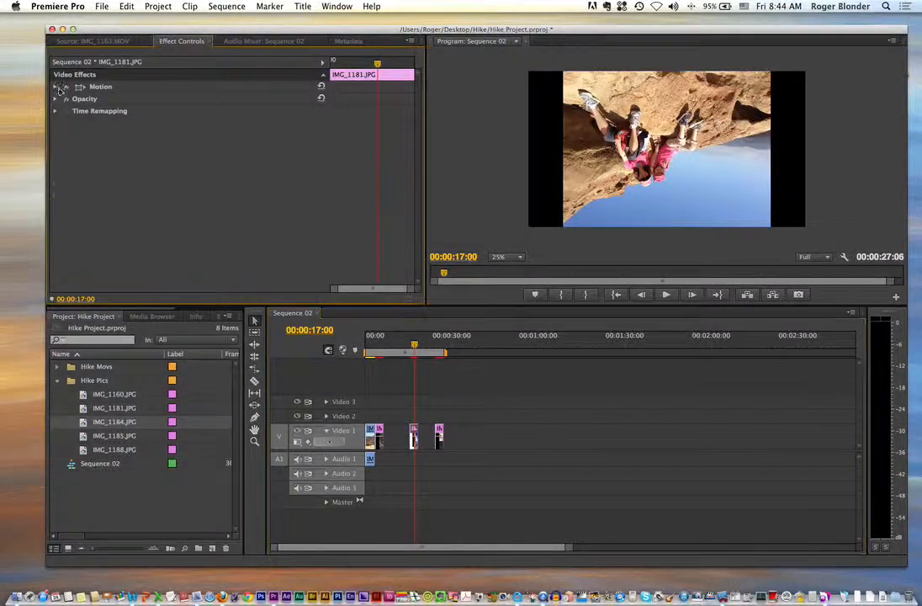
pyautogui.click(56, 87)
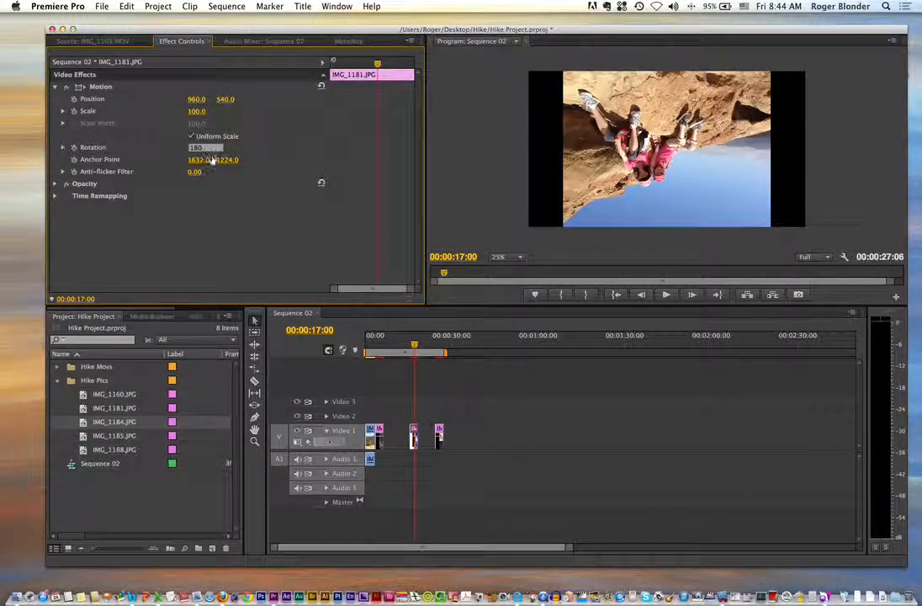
pyautogui.click(328, 355)
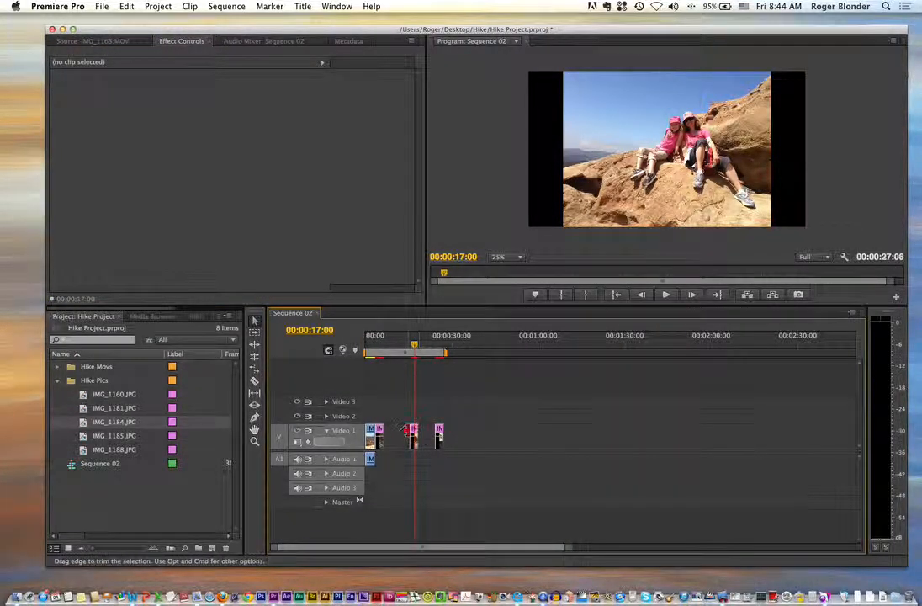
# - Shift the IMG_1181 and IMG_1184 stills to about 00:01:30 on Video 1 and delete IMG_1160.JPG from the sequence
pyautogui.moveTo(404, 440); pyautogui.dragTo(650, 441)
pyautogui.click(500, 435)
pyautogui.moveTo(413, 345); pyautogui.dragTo(366, 350)
pyautogui.press('space')
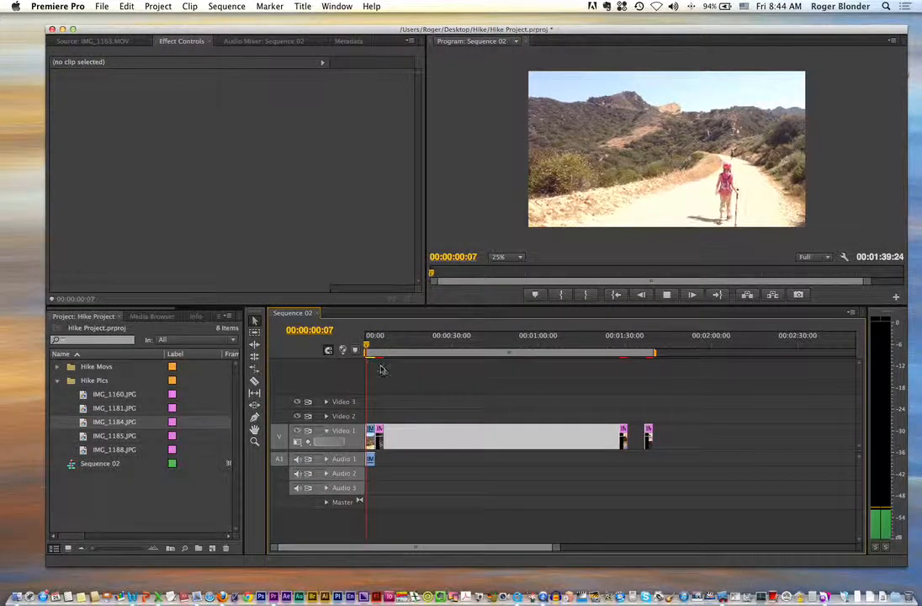
pyautogui.click(381, 445)
pyautogui.press('Delete')
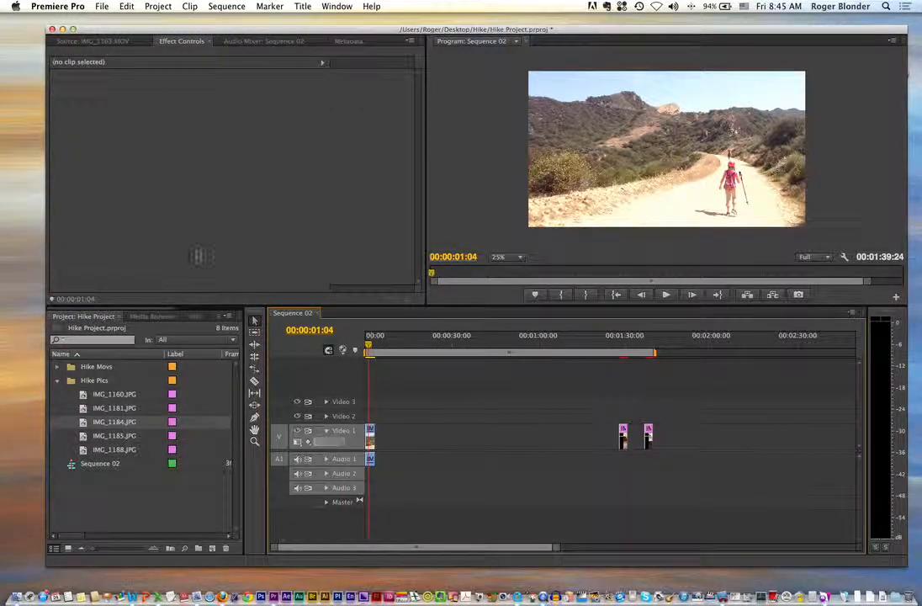
# - Mark a 00:00:01:07 section of IMG_1164.MOV ending at 00:00:04:02 and add it right after the first clip on Video 1
pyautogui.click(57, 367)
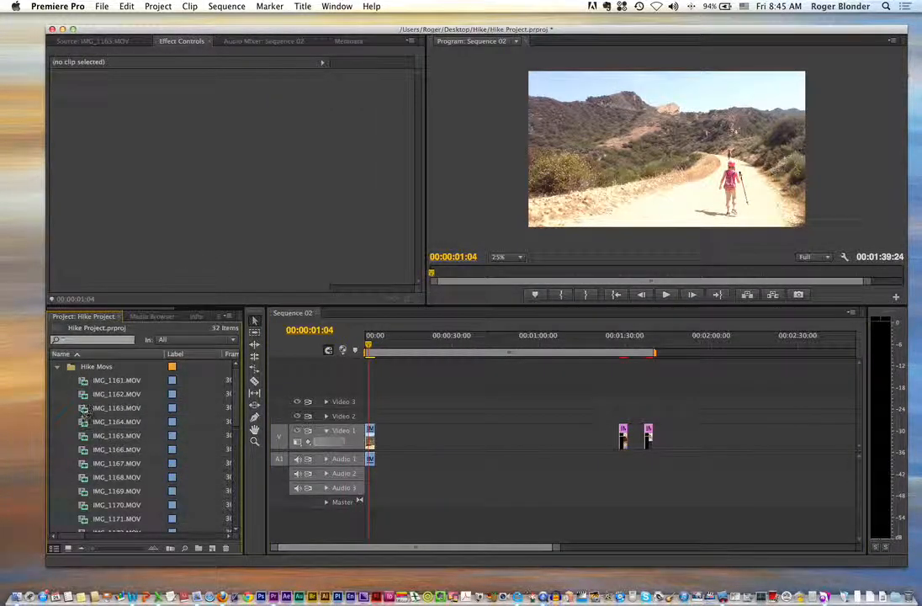
pyautogui.doubleClick(84, 421)
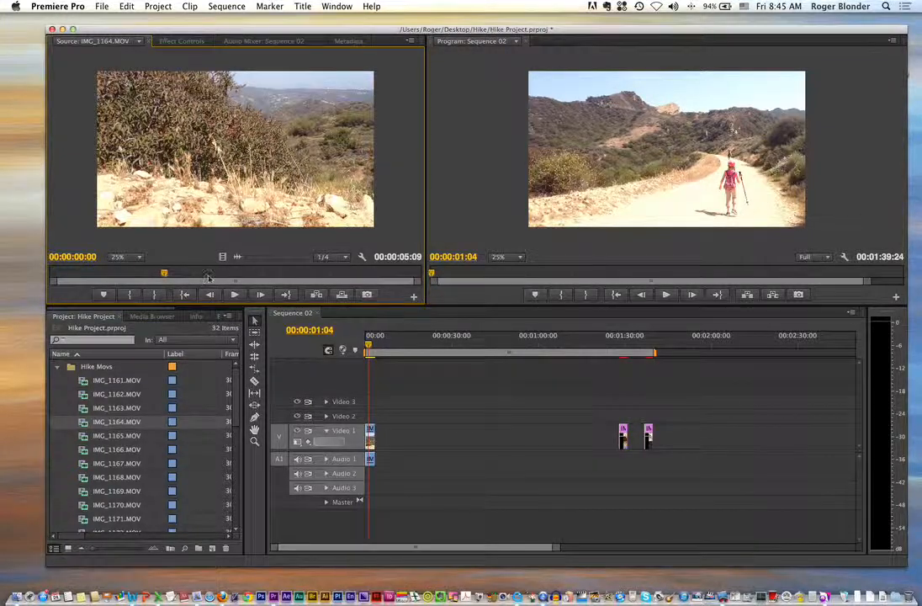
pyautogui.moveTo(251, 278); pyautogui.dragTo(335, 273)
pyautogui.press('i')
pyautogui.press('o')
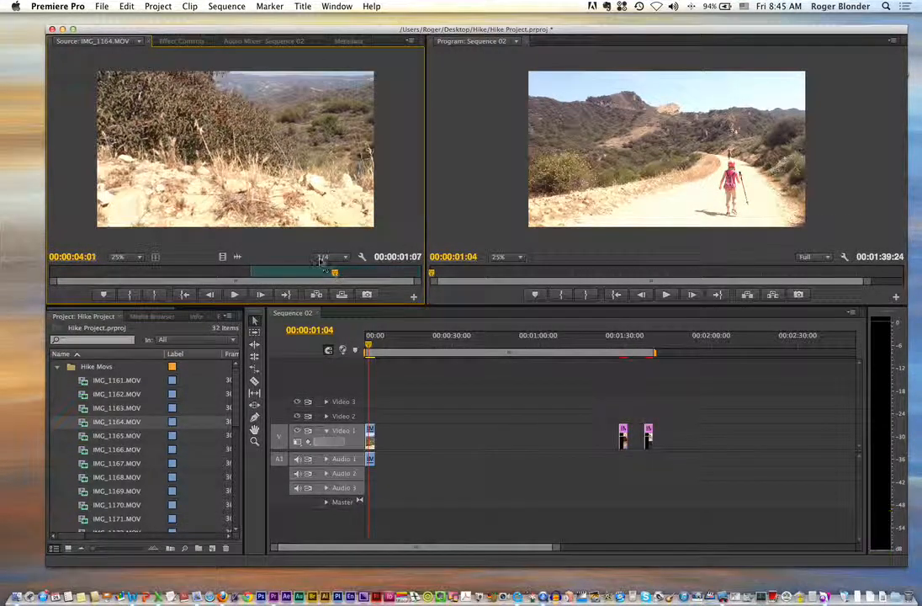
pyautogui.moveTo(278, 220); pyautogui.dragTo(383, 438)
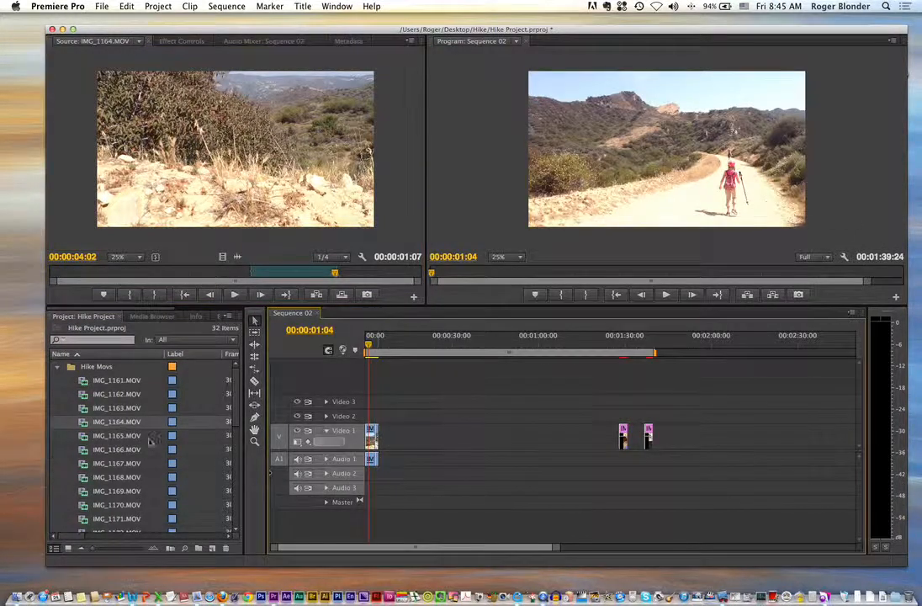
# - Skim IMG_1165.MOV, mark IMG_1167.MOV from about 00:00:01:00 to 00:00:03:15, and add the marked section after the IMG_1164 clip
pyautogui.doubleClick(83, 436)
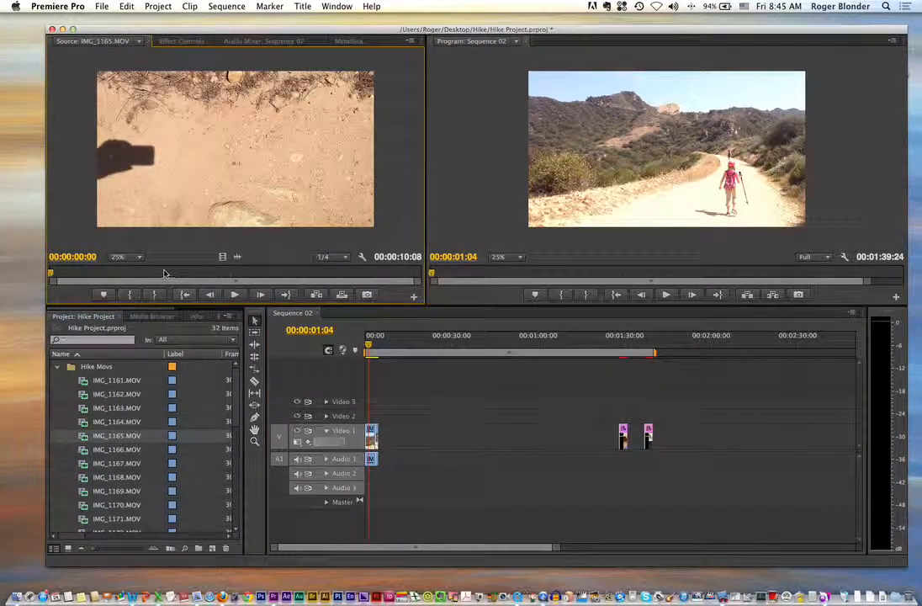
pyautogui.moveTo(167, 277); pyautogui.dragTo(415, 277)
pyautogui.doubleClick(85, 464)
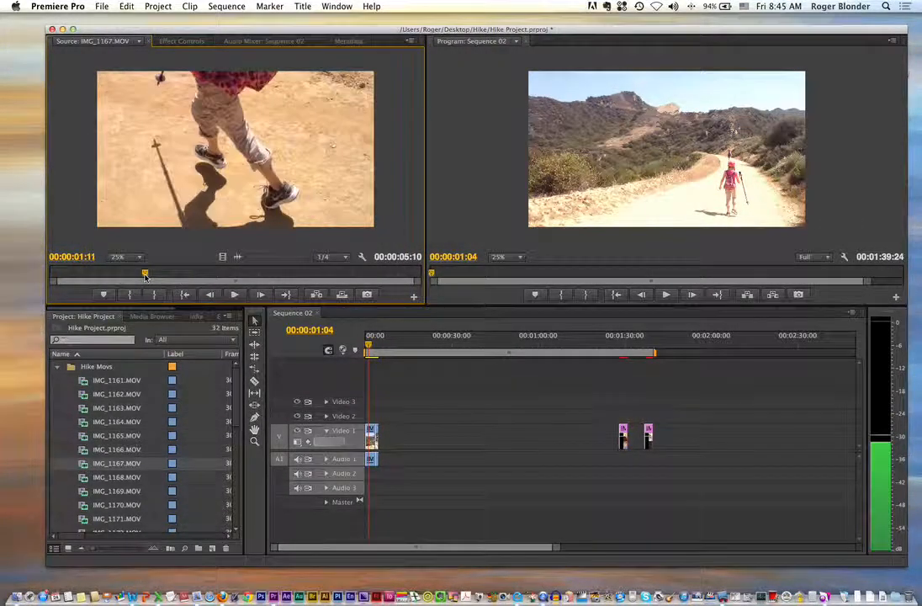
pyautogui.moveTo(144, 275); pyautogui.dragTo(120, 277)
pyautogui.press('i')
pyautogui.press('space')
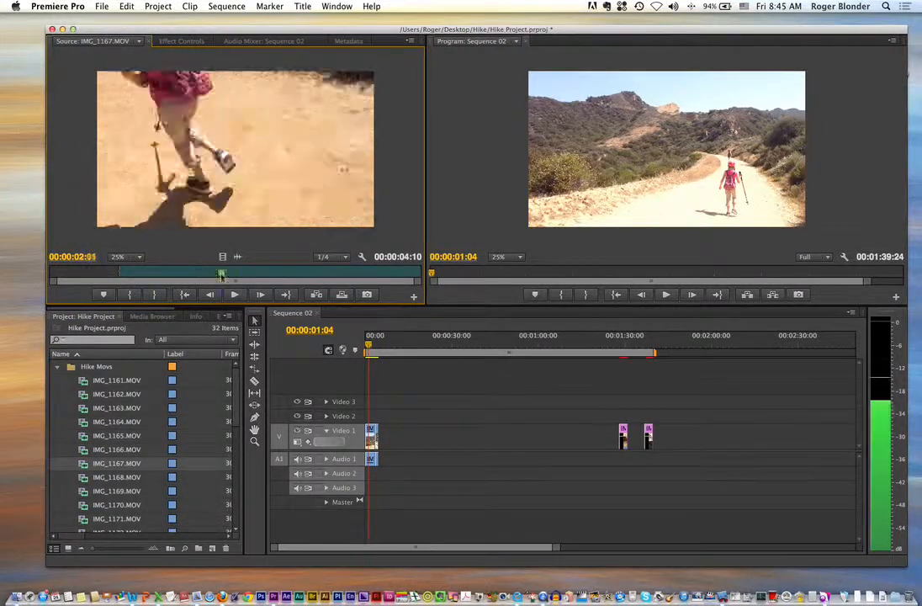
pyautogui.press('o')
pyautogui.moveTo(281, 195); pyautogui.dragTo(381, 441)
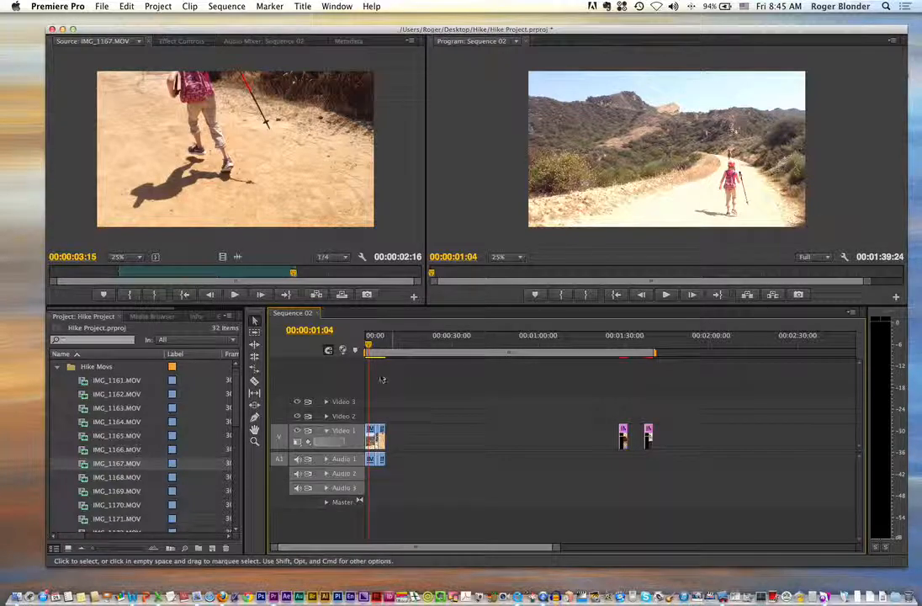
# - Play Sequence 02 through its first three clips at a closer timeline zoom, stopping at 00:00:06:11
pyautogui.press('=')
pyautogui.press('=')
pyautogui.press('=')
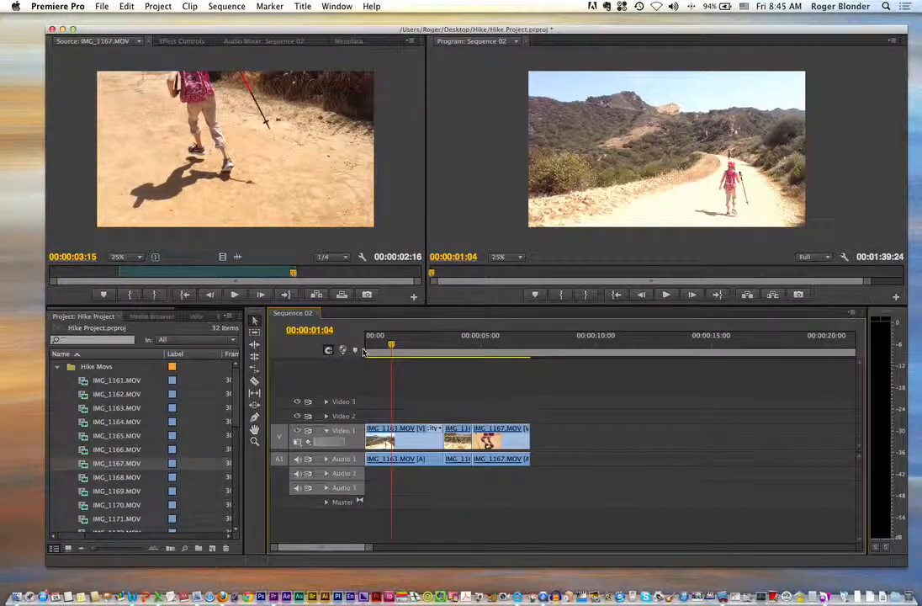
pyautogui.moveTo(390, 345); pyautogui.dragTo(384, 349)
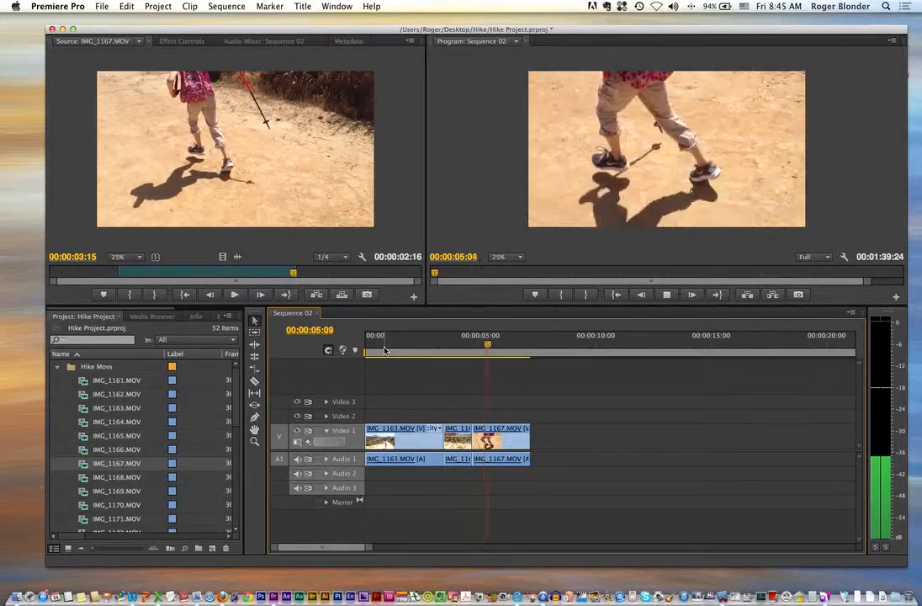
pyautogui.press('space')
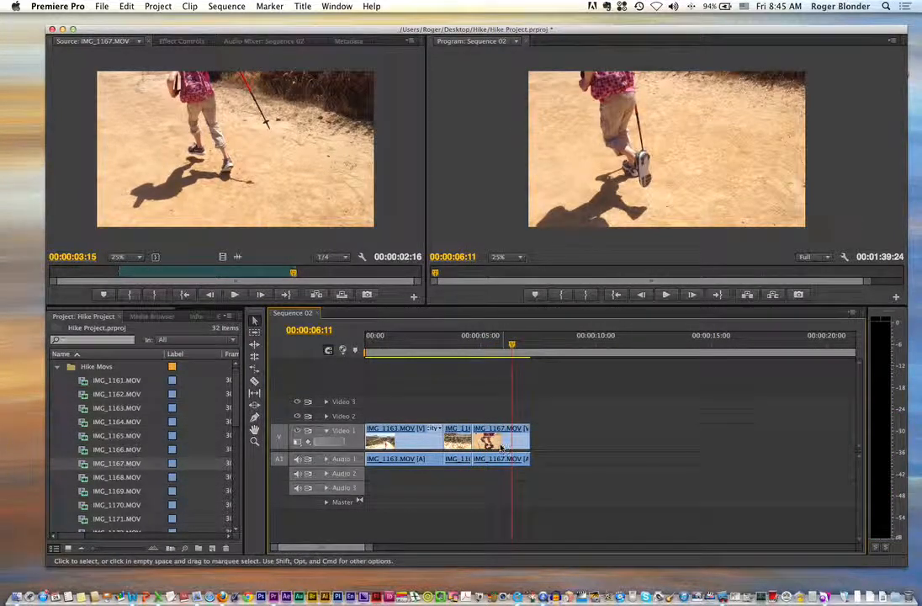
# - Reorder the clips so IMG_1167 follows IMG_1163 and comes before IMG_1164, and ripple delete the gap between IMG_1167 and IMG_1164
pyautogui.moveTo(515, 439); pyautogui.dragTo(626, 441)
pyautogui.moveTo(465, 439); pyautogui.dragTo(699, 447)
pyautogui.moveTo(628, 441); pyautogui.dragTo(481, 447)
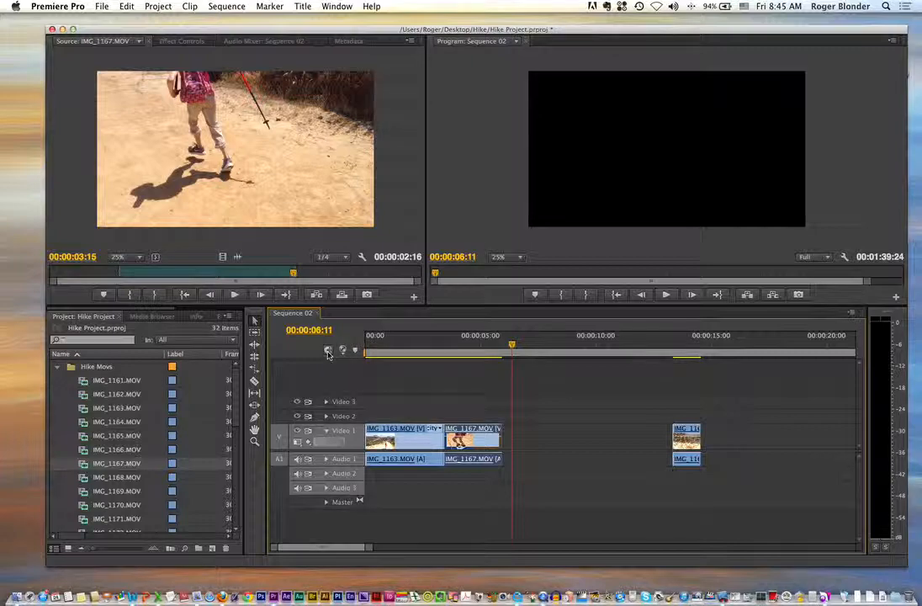
pyautogui.rightClick(555, 444)
pyautogui.click(577, 445)
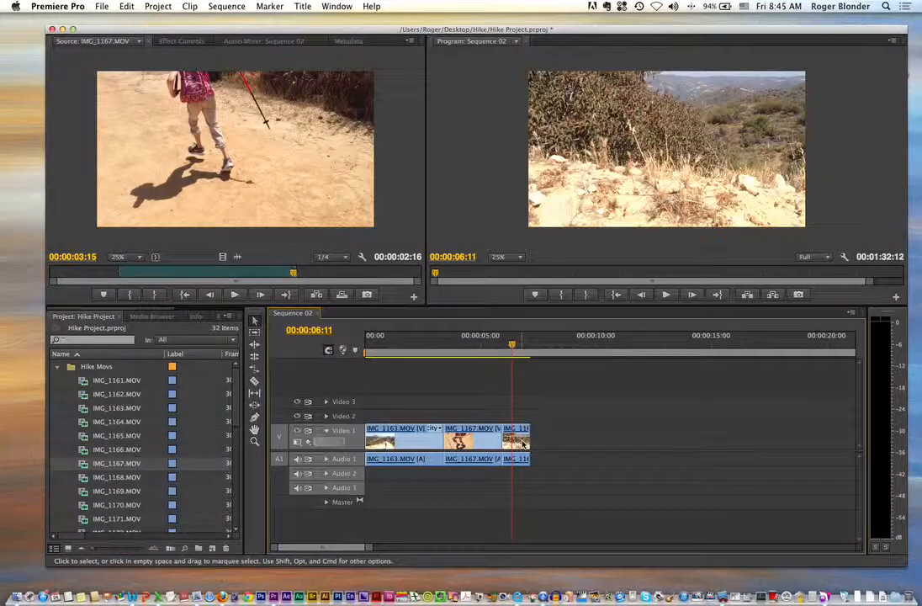
# - Move the IMG_1167 clip to about 00:00:13:02, extend its beginning earlier, and trim that beginning back to 00:00:13:02
pyautogui.moveTo(476, 444); pyautogui.dragTo(699, 438)
pyautogui.click(667, 348)
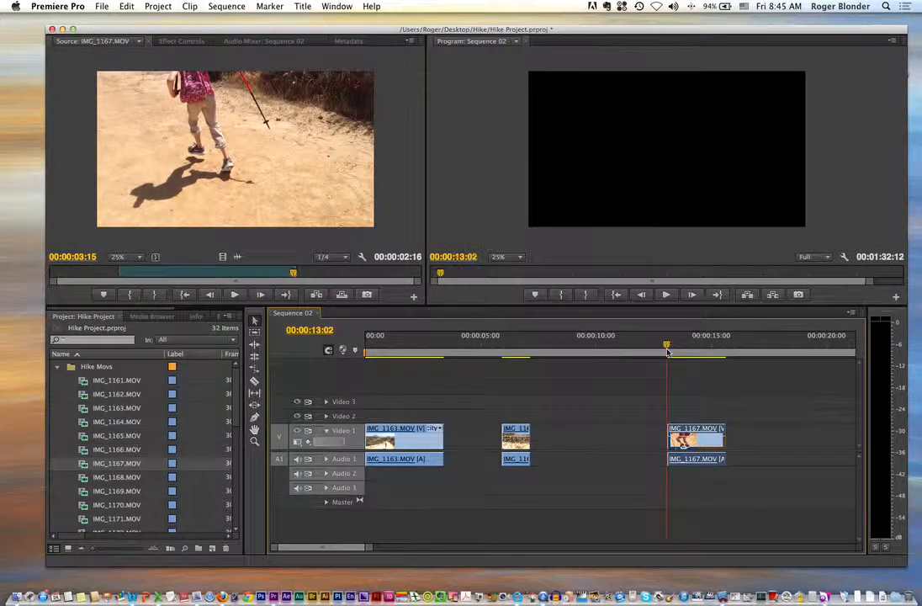
pyautogui.moveTo(673, 442); pyautogui.dragTo(584, 435)
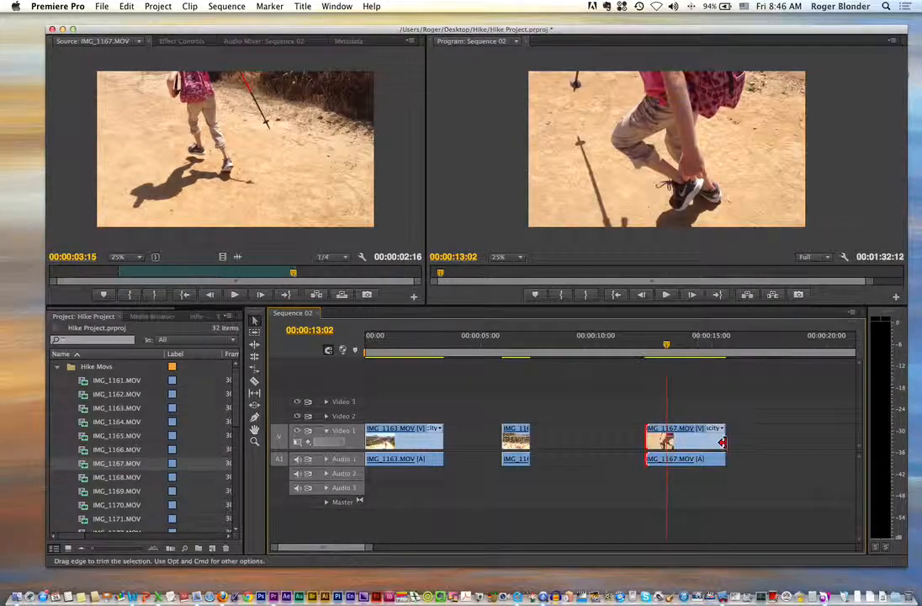
pyautogui.moveTo(723, 441)
pyautogui.mouseDown()
pyautogui.moveTo(809, 438)
pyautogui.moveTo(722, 441)
pyautogui.mouseUp()
pyautogui.moveTo(646, 437); pyautogui.dragTo(669, 441)
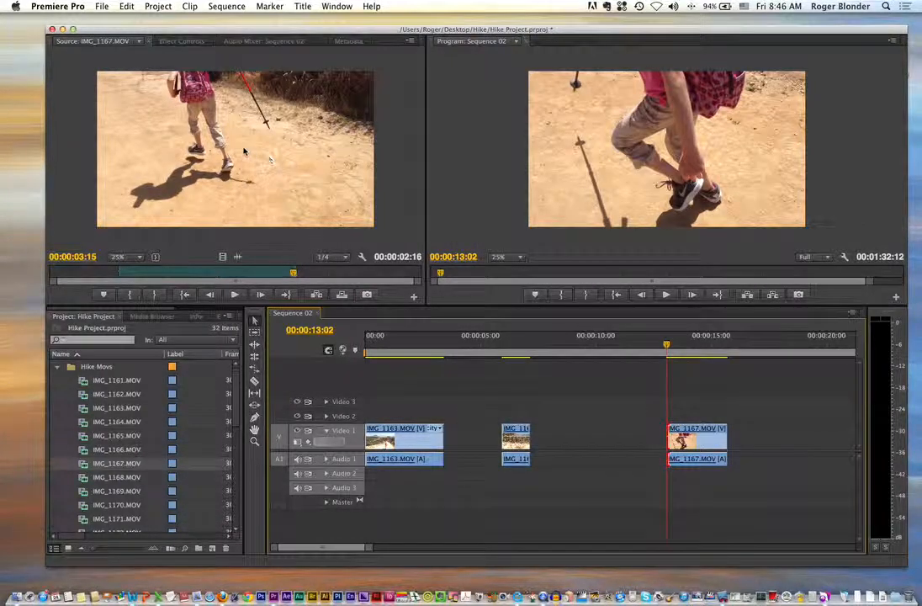
# - Delete the movie clips from the first part of Sequence 02 and place IMG_1164.MOV through IMG_1171.MOV at its beginning
pyautogui.moveTo(744, 413); pyautogui.dragTo(297, 492)
pyautogui.press('Delete')
pyautogui.click(92, 435)
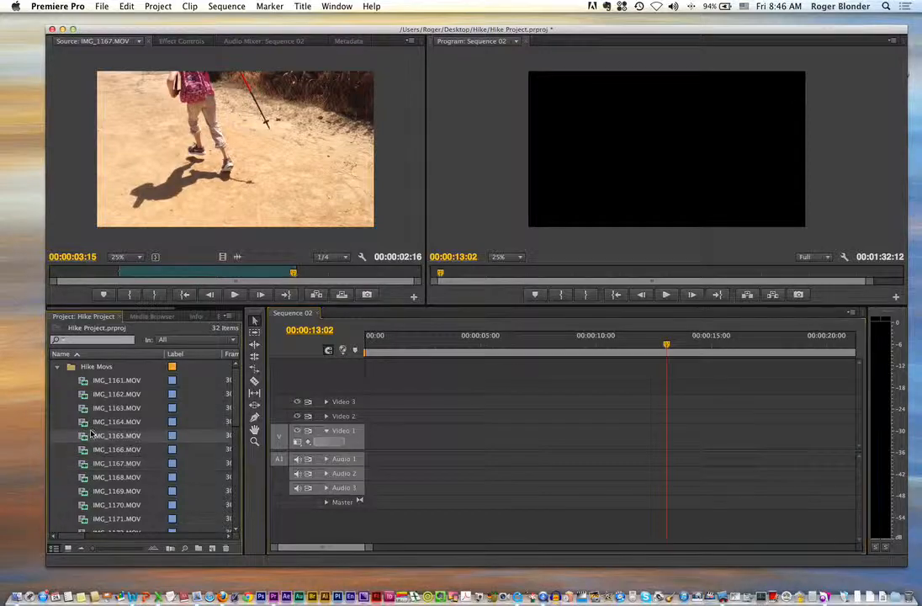
pyautogui.click(86, 420)
pyautogui.keyDown('shift'); pyautogui.click(83, 519); pyautogui.keyUp('shift')
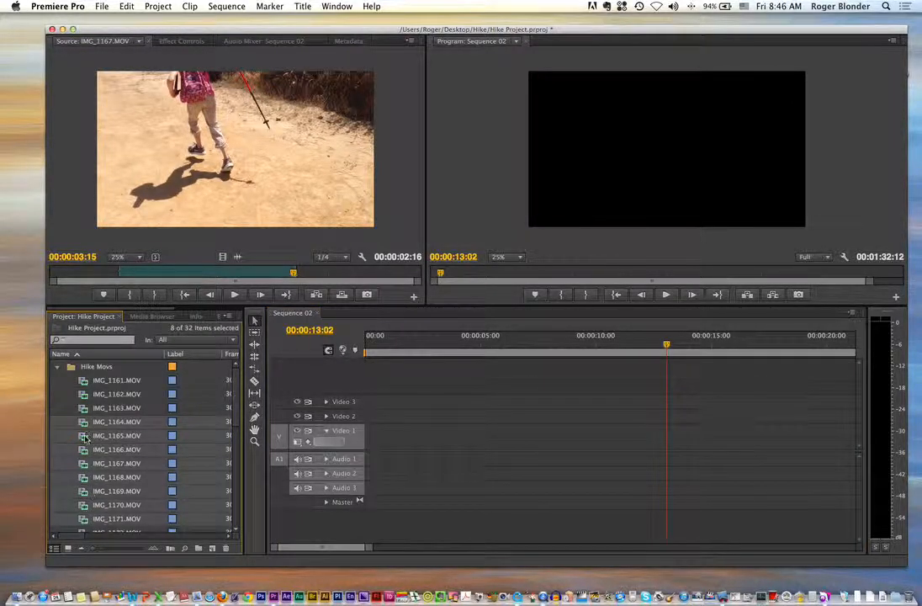
pyautogui.moveTo(112, 424); pyautogui.dragTo(380, 433)
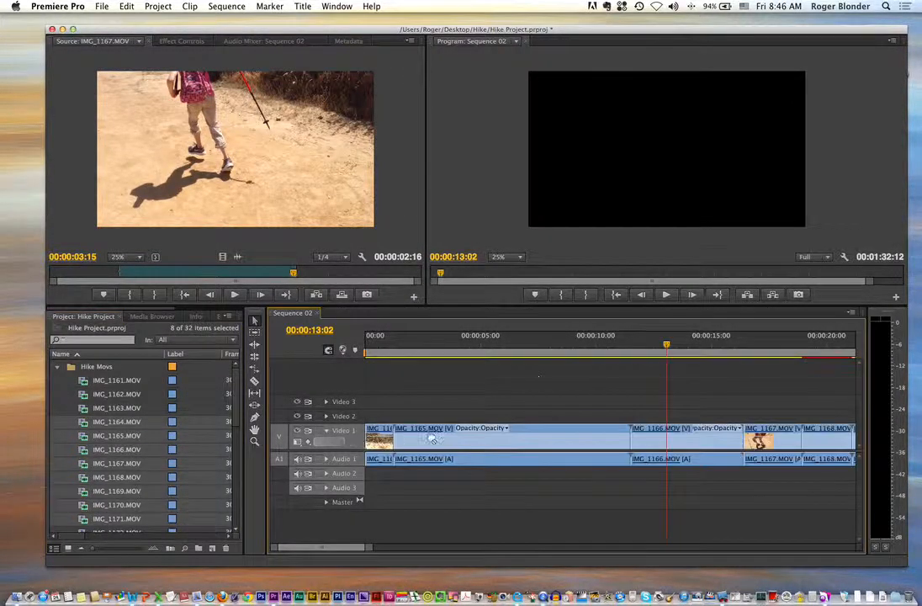
# - Trim both the beginning and the end of the IMG_1165 clip on Video 1
pyautogui.moveTo(368, 346); pyautogui.dragTo(442, 348)
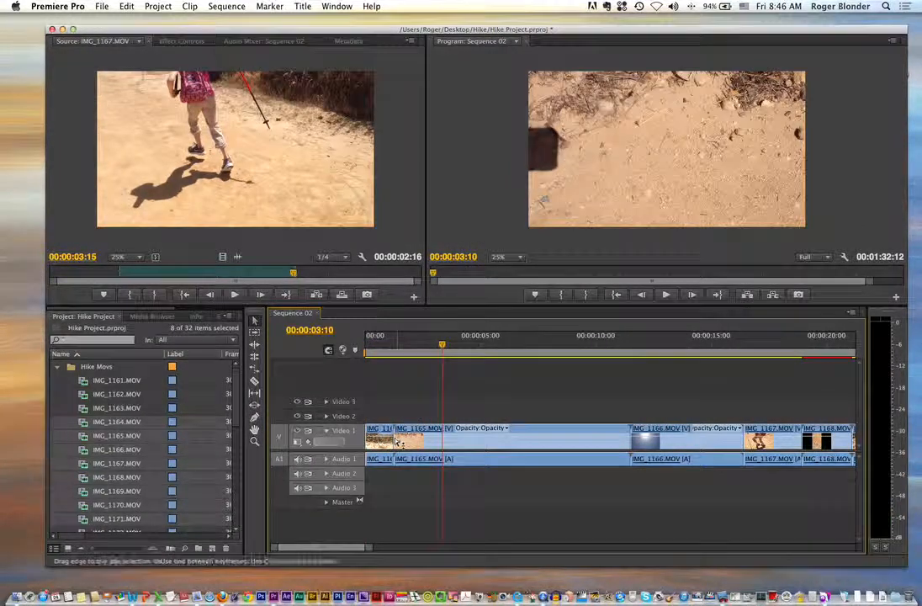
pyautogui.moveTo(400, 441); pyautogui.dragTo(481, 440)
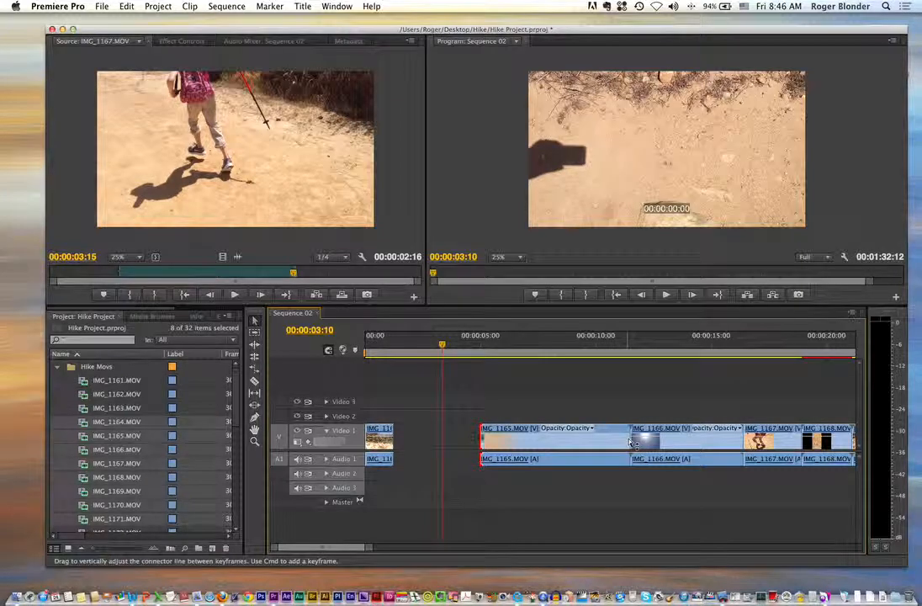
pyautogui.moveTo(626, 442); pyautogui.dragTo(461, 442)
# - Move IMG_1164 to just after IMG_1165 and ripple delete the gap before IMG_1166
pyautogui.moveTo(380, 441); pyautogui.dragTo(511, 441)
pyautogui.rightClick(606, 439)
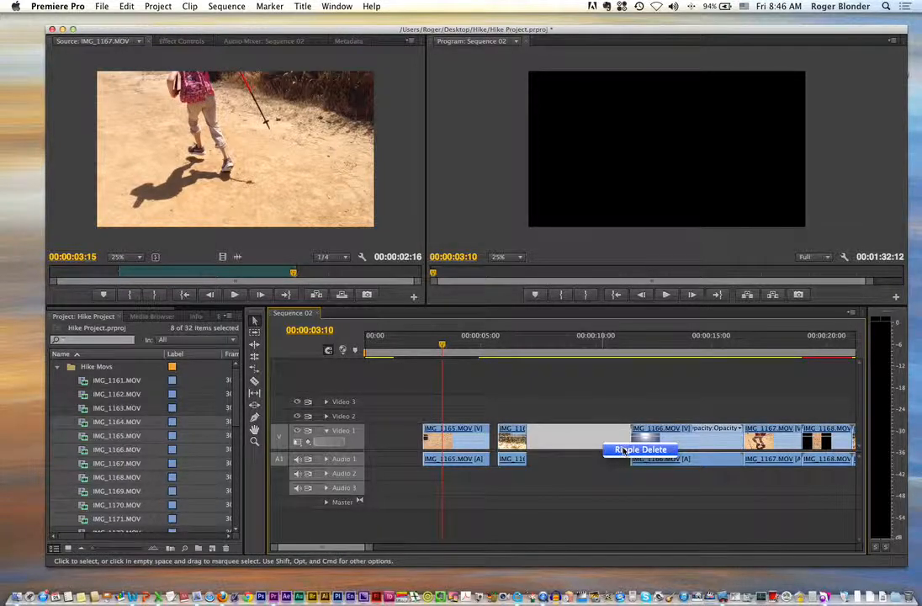
pyautogui.click(637, 449)
# - Trim the end of IMG_1166 and the beginning of IMG_1167, and butt IMG_1167 against IMG_1166 and IMG_1165 against IMG_1164
pyautogui.moveTo(638, 446); pyautogui.dragTo(573, 443)
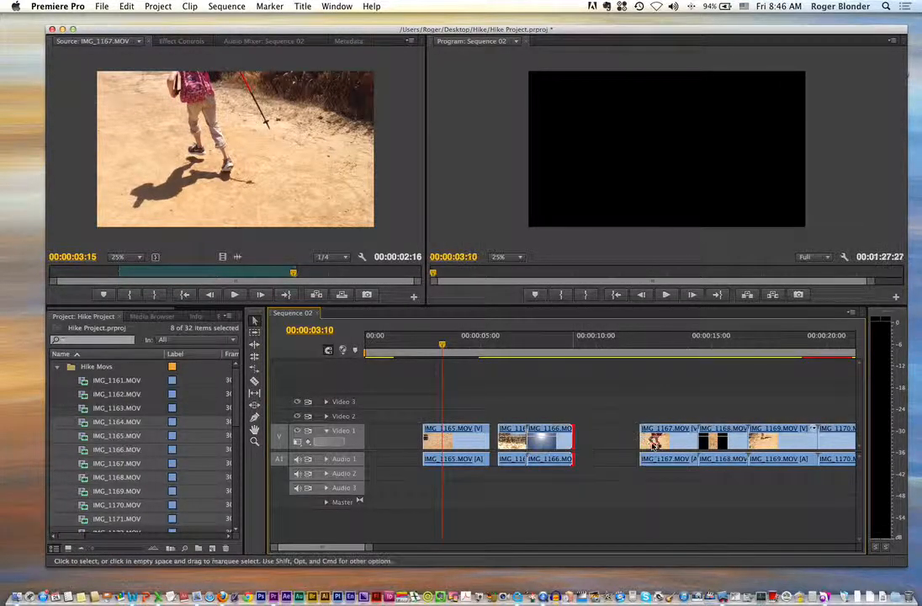
pyautogui.moveTo(642, 442); pyautogui.dragTo(665, 442)
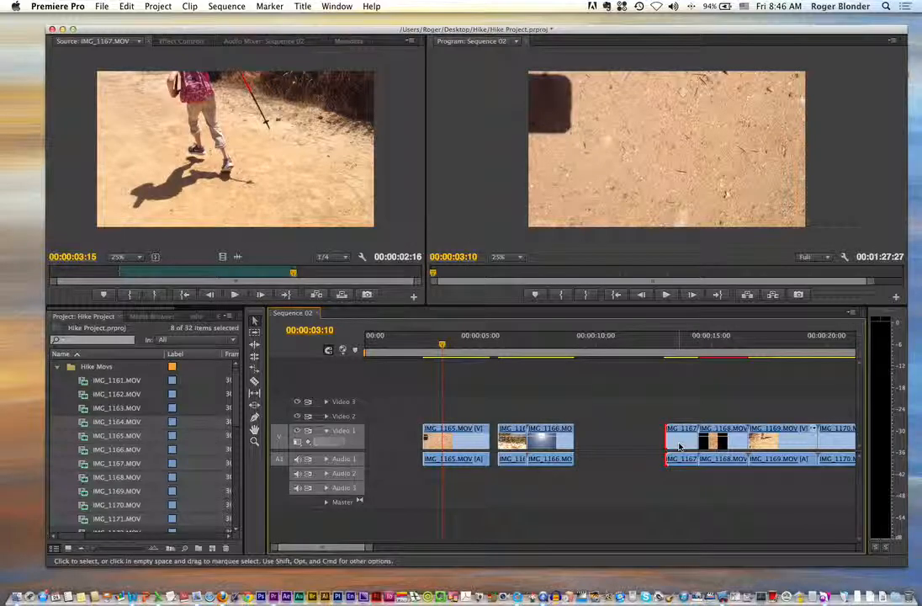
pyautogui.moveTo(610, 448); pyautogui.dragTo(594, 447)
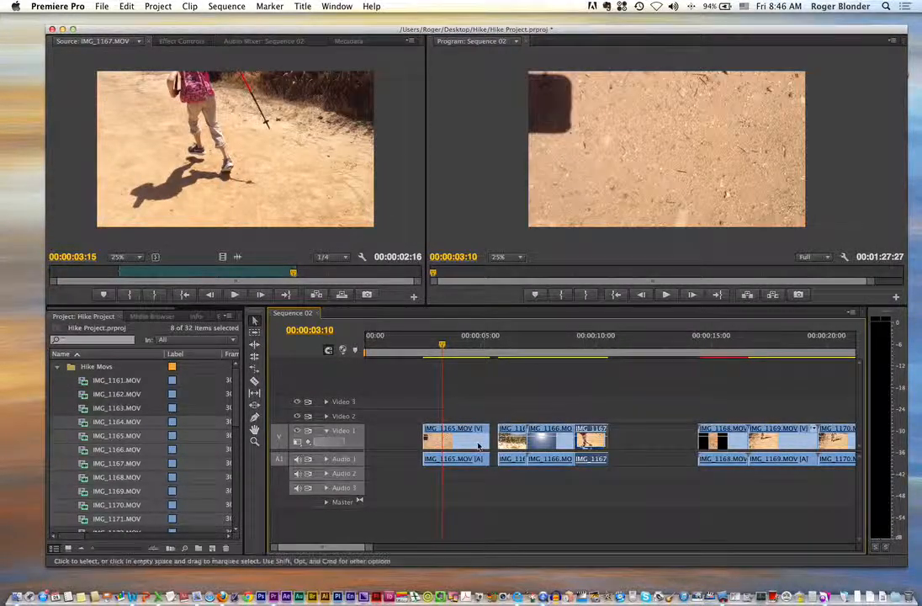
pyautogui.moveTo(480, 447); pyautogui.dragTo(490, 447)
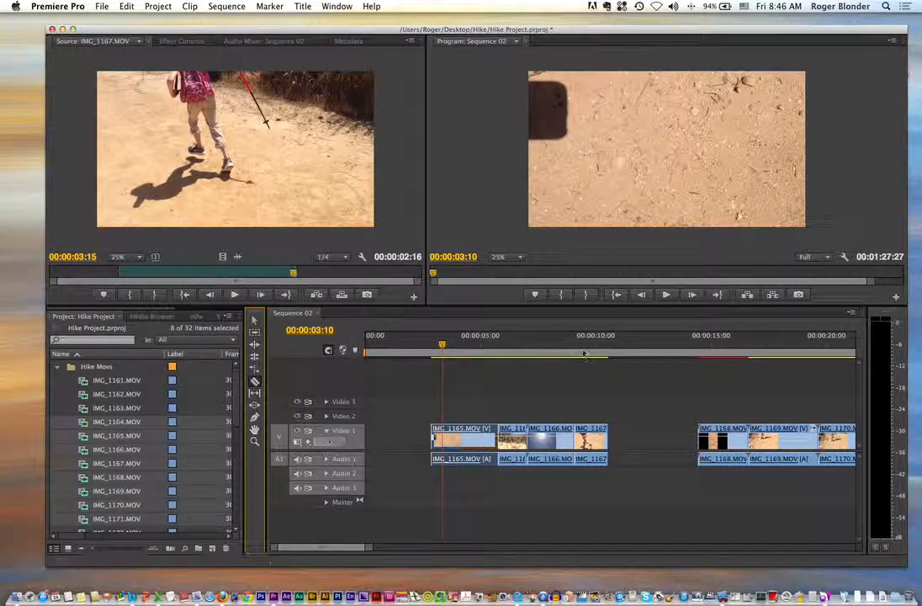
# - Split IMG_1169 at 00:00:17:23 with the Razor tool and remove its second part by deleting it and ripple deleting the gap
pyautogui.moveTo(719, 352); pyautogui.dragTo(758, 351)
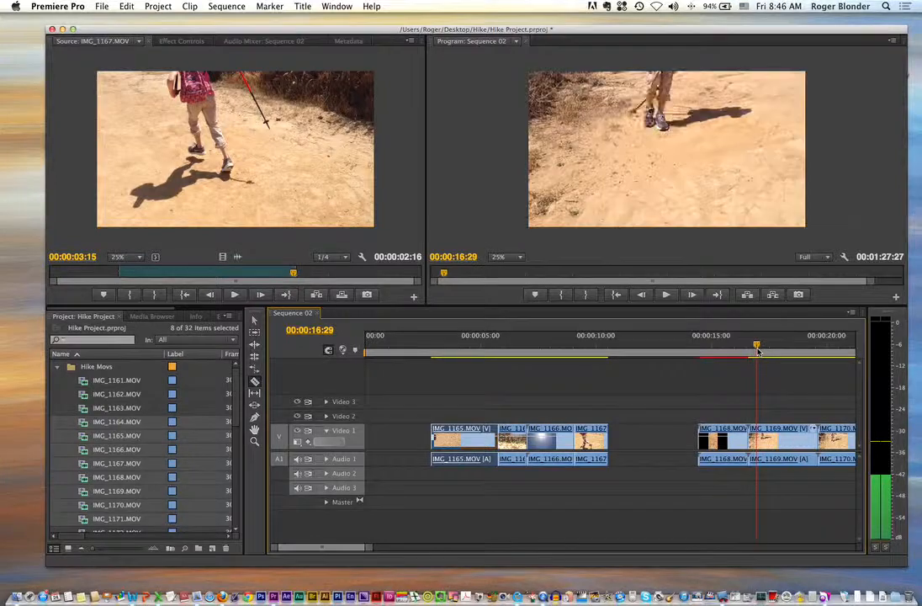
pyautogui.press('space')
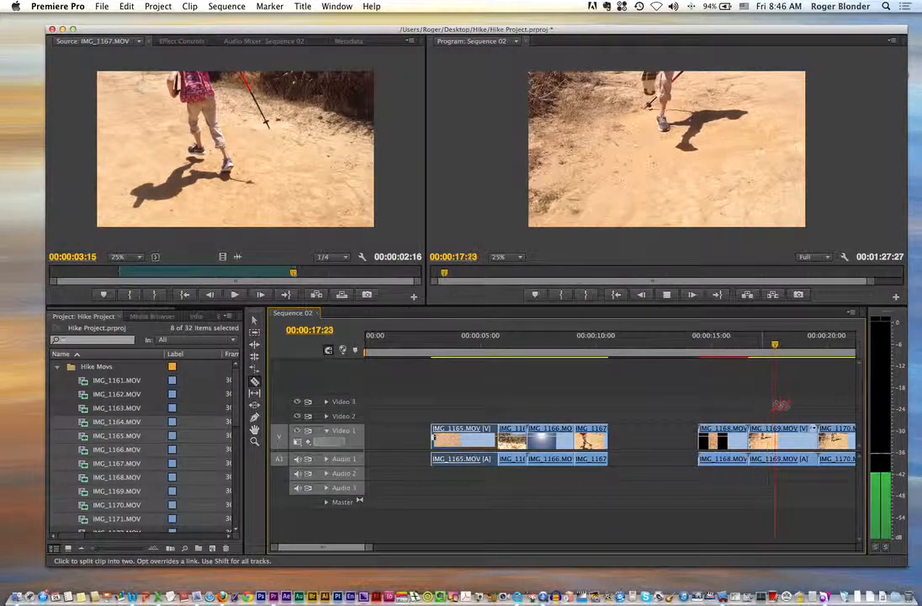
pyautogui.click(775, 351)
pyautogui.moveTo(775, 352)
pyautogui.mouseDown()
pyautogui.moveTo(747, 351)
pyautogui.moveTo(771, 353)
pyautogui.mouseUp()
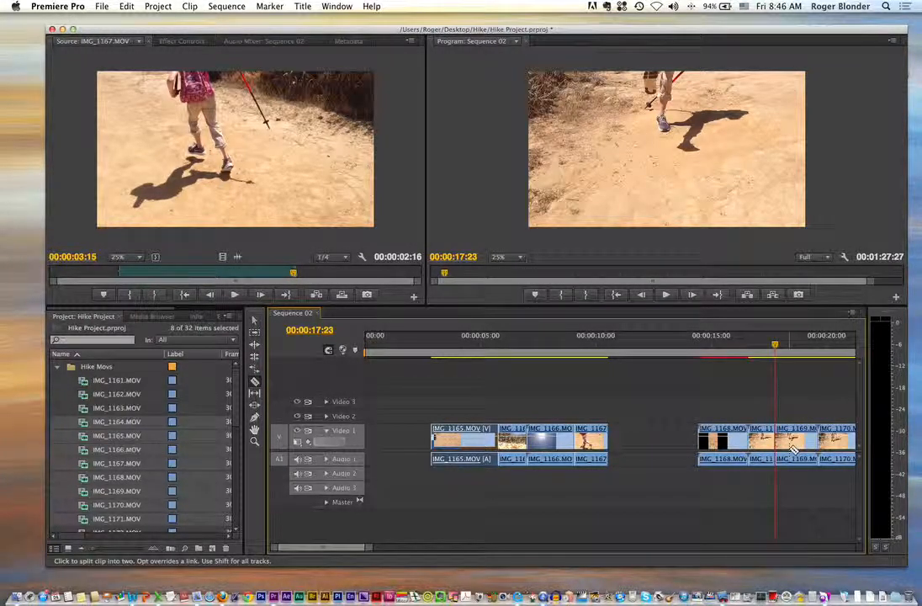
pyautogui.click(255, 321)
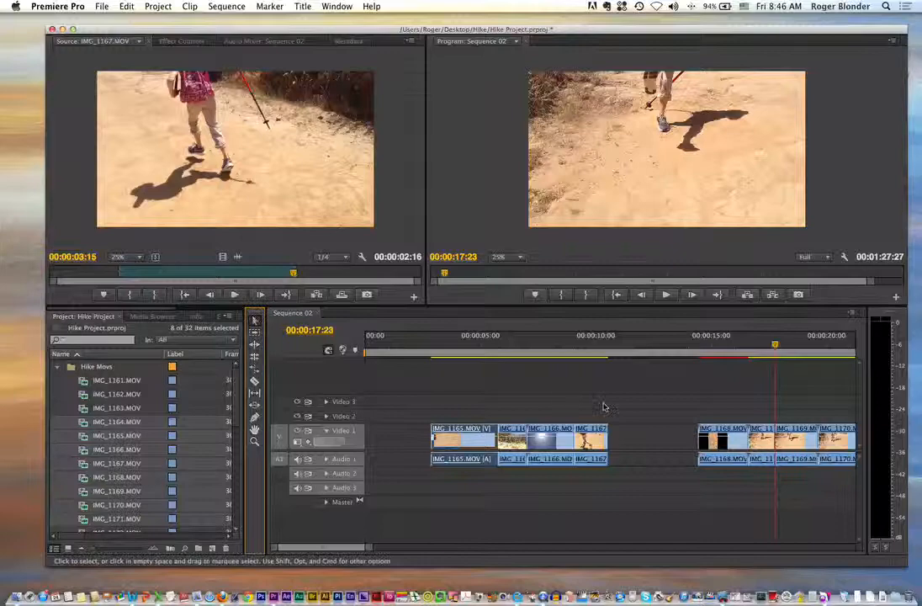
pyautogui.click(788, 447)
pyautogui.press('Delete')
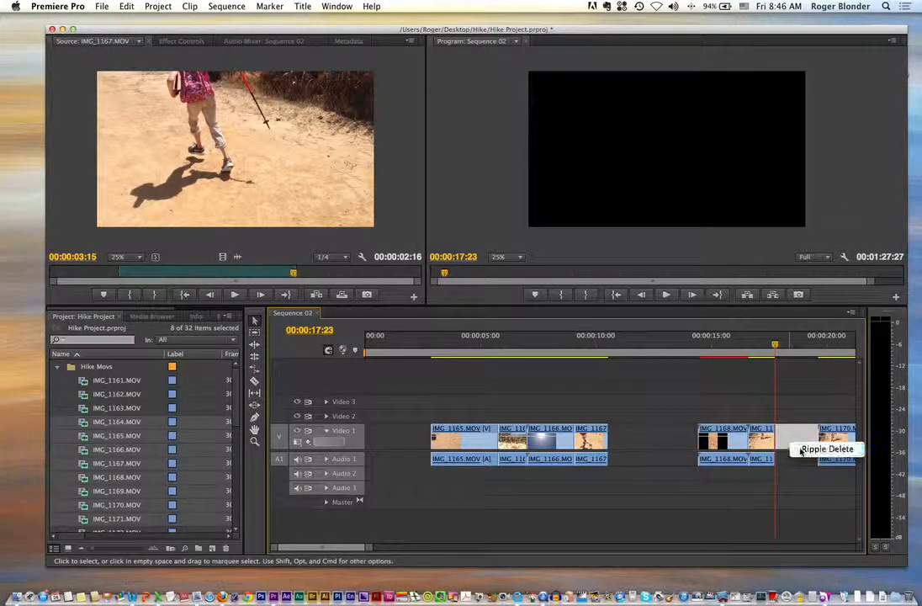
pyautogui.click(801, 451)
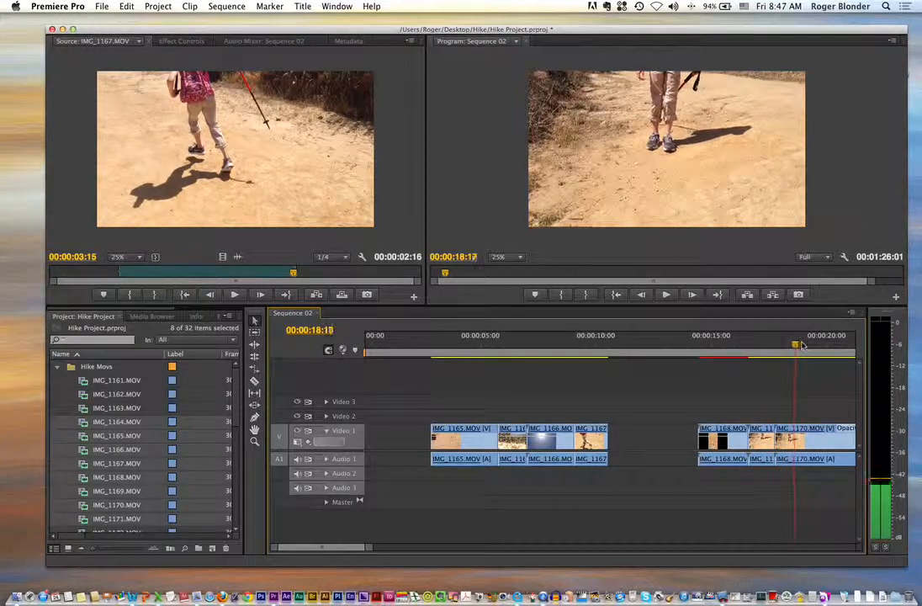
# - Split IMG_1170 at 00:00:20:03 and 00:00:21:06, and delete the parts before and after that short segment
pyautogui.moveTo(822, 344)
pyautogui.mouseDown()
pyautogui.moveTo(840, 349)
pyautogui.moveTo(830, 350)
pyautogui.mouseUp()
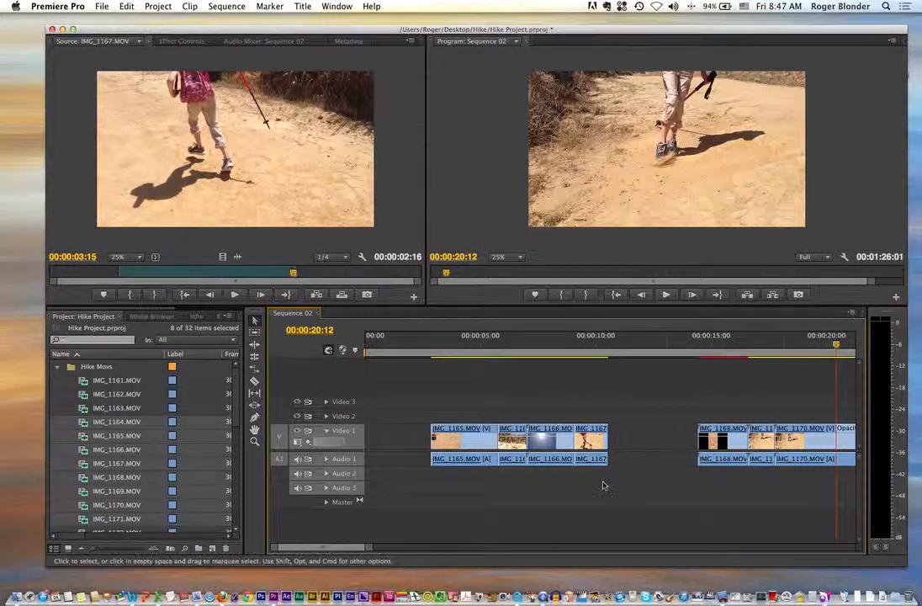
pyautogui.moveTo(328, 549); pyautogui.dragTo(412, 548)
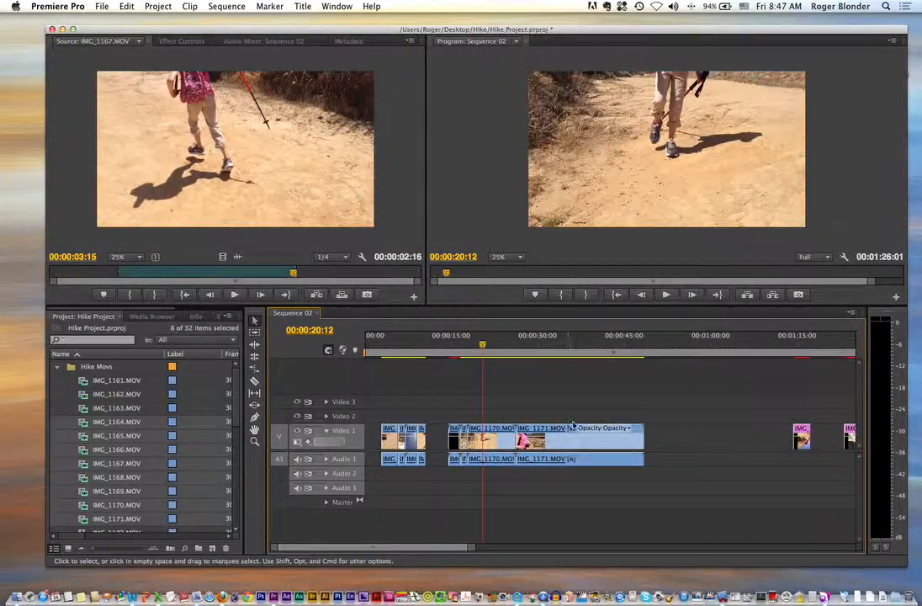
pyautogui.moveTo(599, 352)
pyautogui.mouseDown()
pyautogui.moveTo(572, 352)
pyautogui.moveTo(596, 351)
pyautogui.mouseUp()
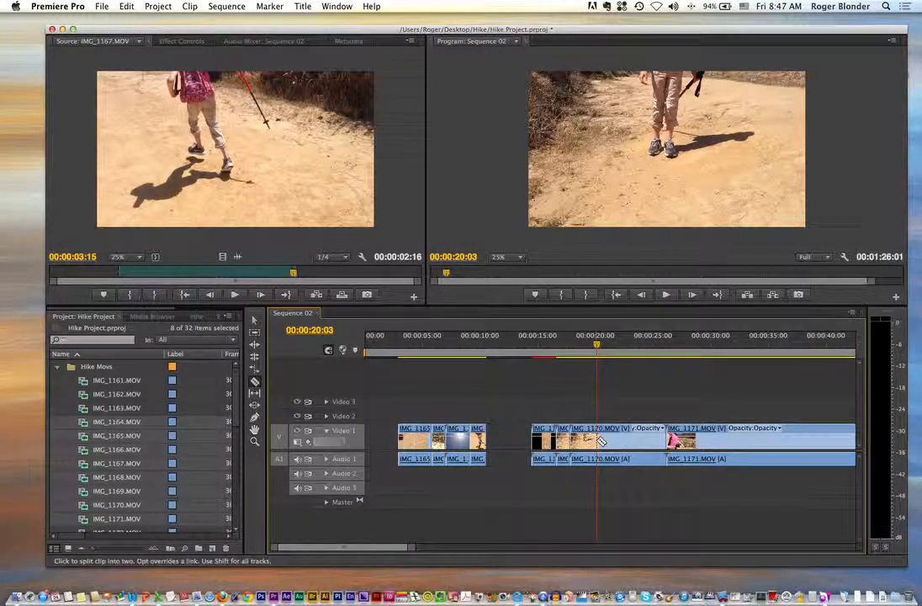
pyautogui.moveTo(596, 349); pyautogui.dragTo(611, 352)
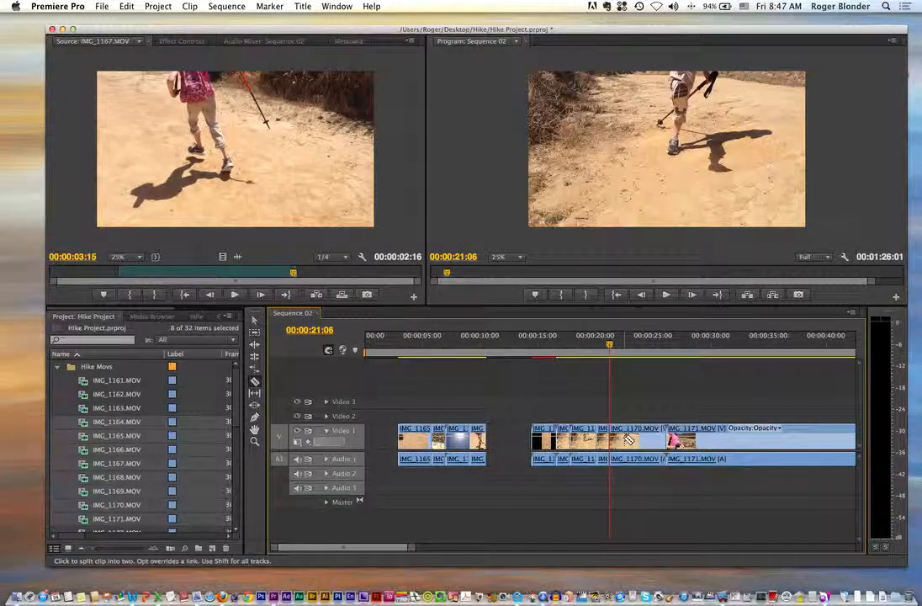
pyautogui.press('v')
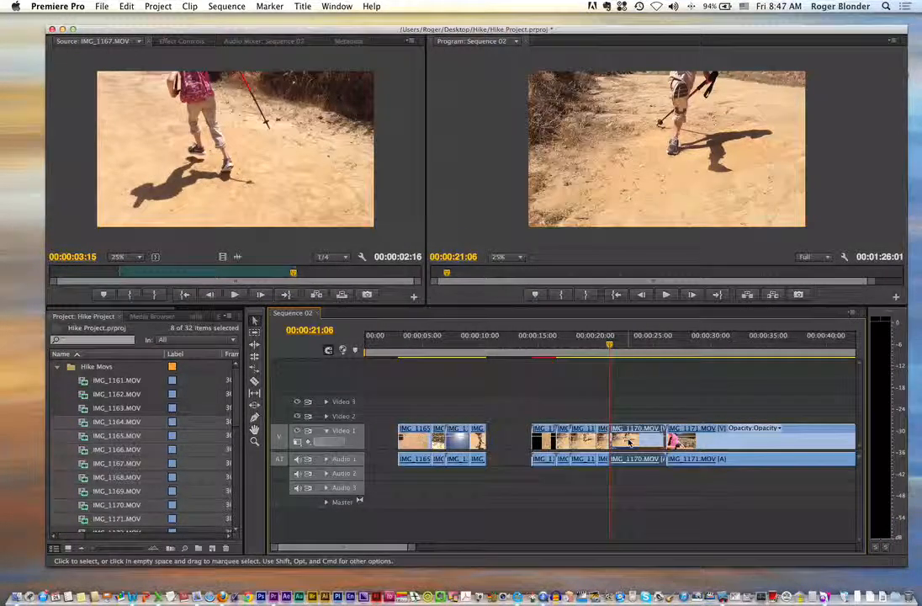
pyautogui.click(629, 444)
pyautogui.press('Delete')
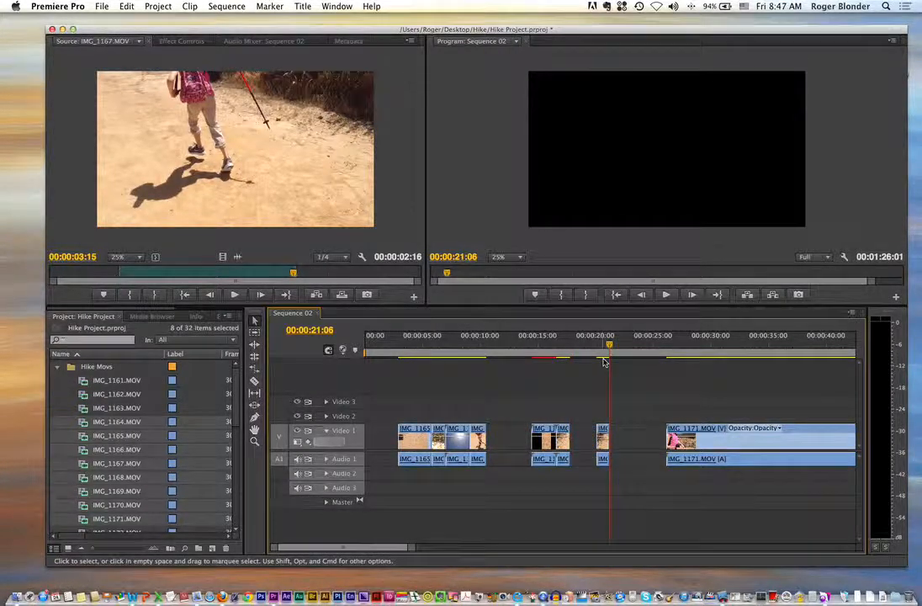
# - Slow down the remaining IMG_1170 segment with Rate Stretch to a duration of about 00:00:04:24 and play it back
pyautogui.click(609, 346)
pyautogui.moveTo(598, 347); pyautogui.dragTo(594, 349)
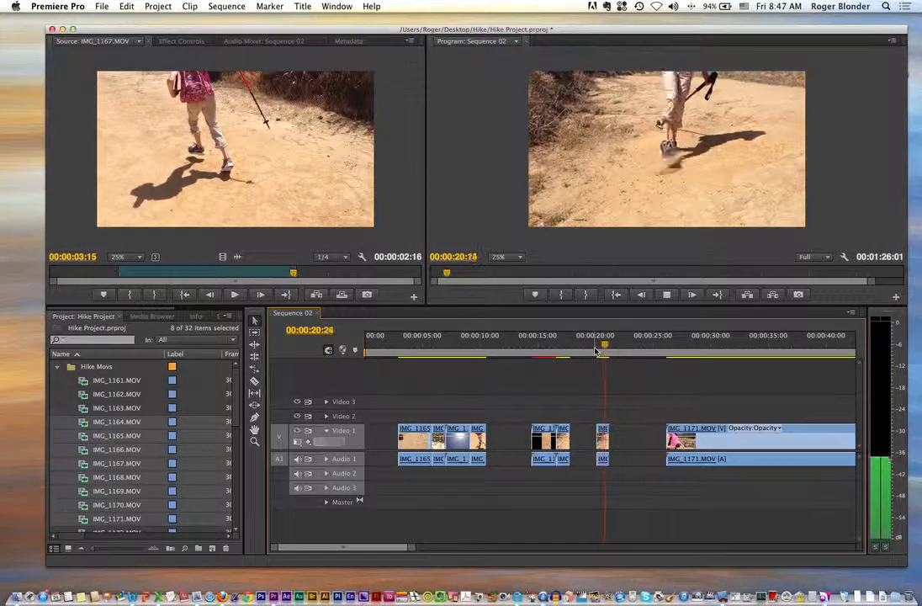
pyautogui.press('space')
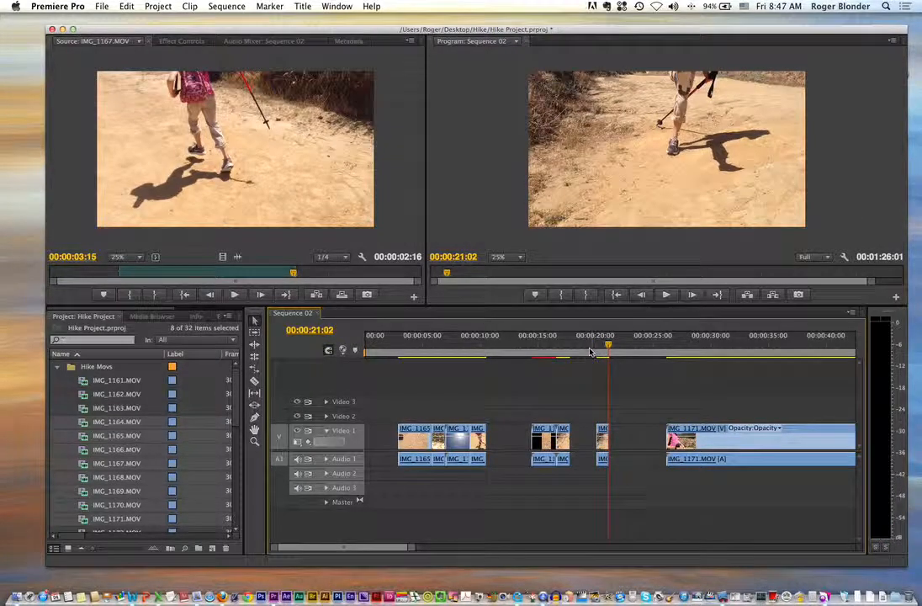
pyautogui.click(255, 372)
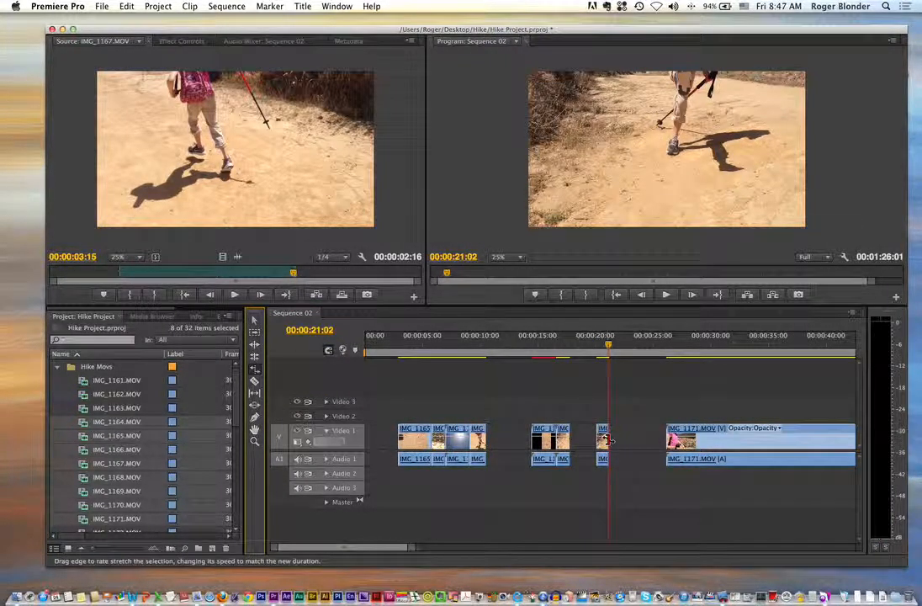
pyautogui.moveTo(608, 438); pyautogui.dragTo(650, 438)
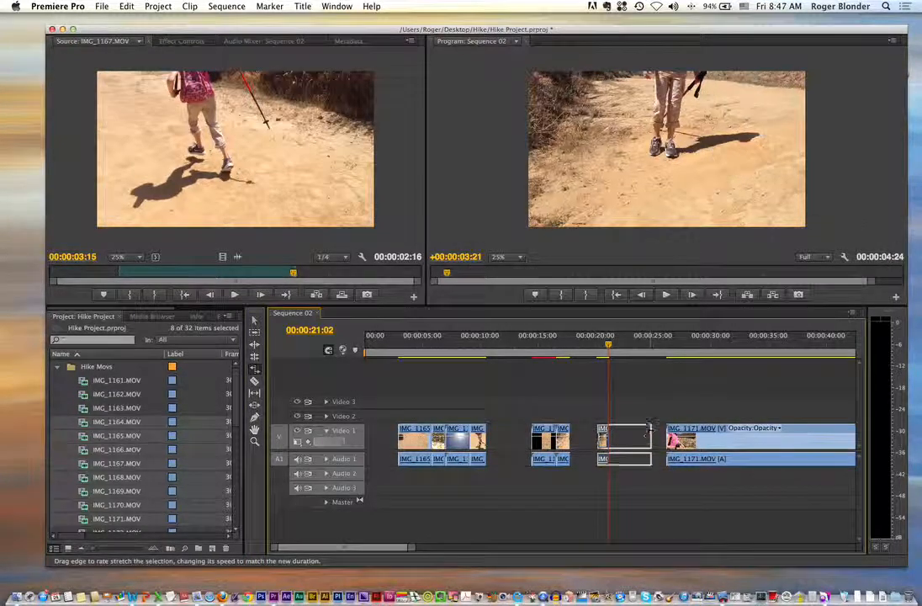
pyautogui.moveTo(615, 352); pyautogui.dragTo(603, 351)
pyautogui.press('space')
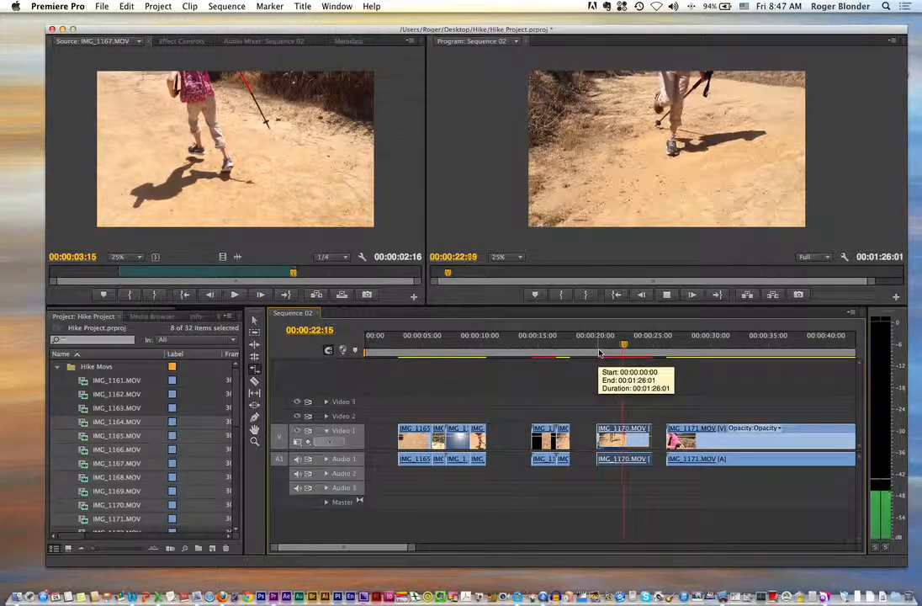
pyautogui.press('space')
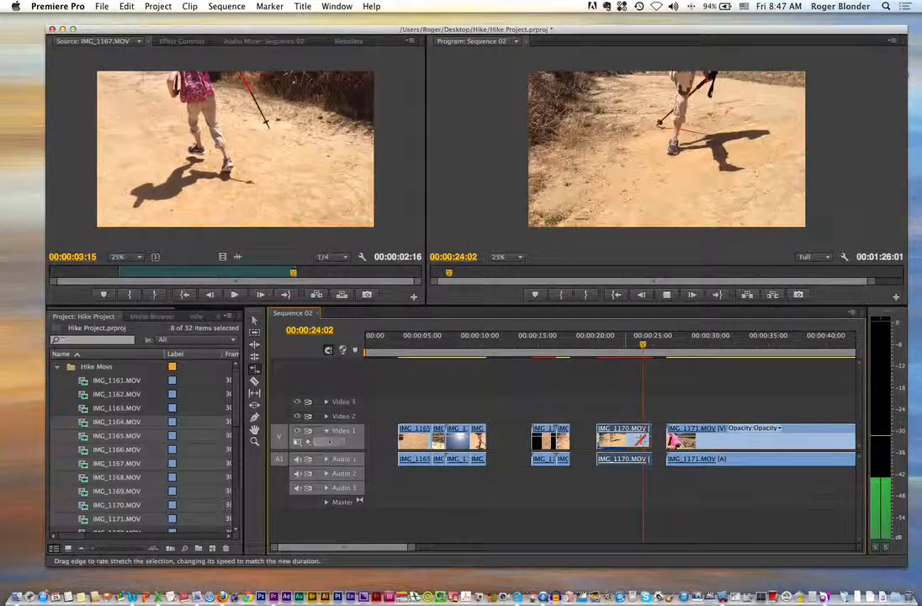
# - Speed up the IMG_1170 segment by rate stretching it to about half a second, and play it back
pyautogui.moveTo(641, 437); pyautogui.dragTo(603, 437)
pyautogui.click(596, 349)
pyautogui.press('space')
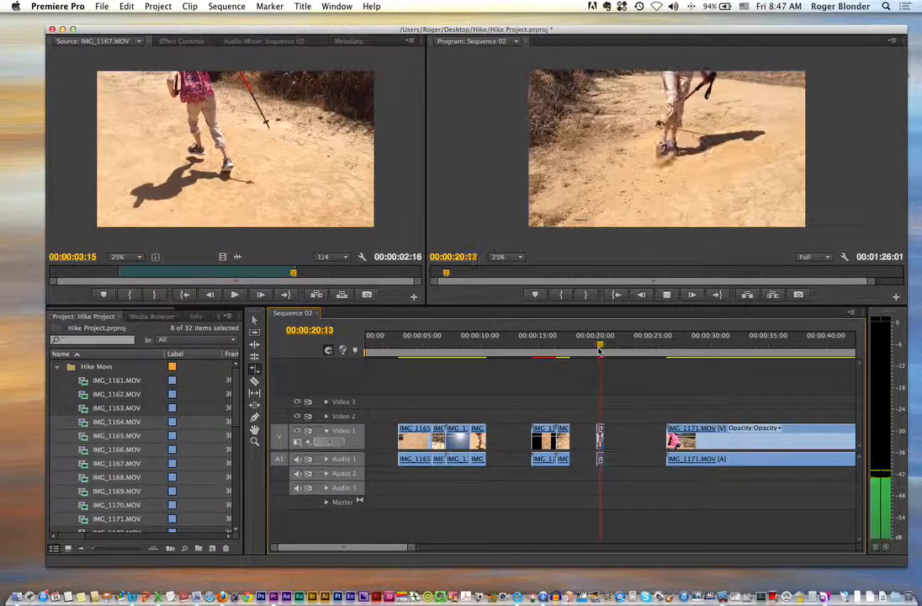
pyautogui.press('space')
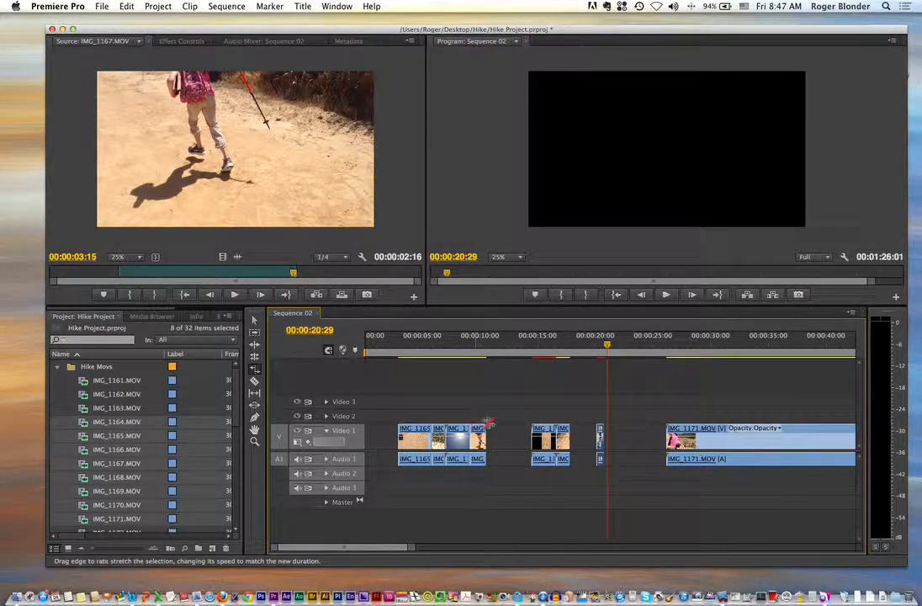
# - Close the gaps before IMG_1171, IMG_1168, IMG_1170 and IMG_1165 on the timeline and return the playhead to the sequence start
pyautogui.rightClick(644, 444)
pyautogui.click(646, 451)
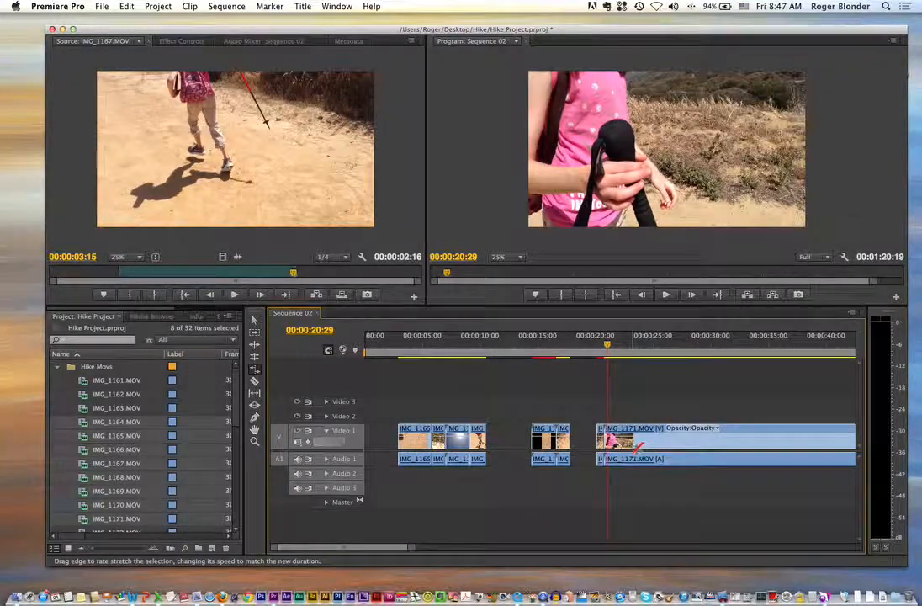
pyautogui.rightClick(514, 435)
pyautogui.click(518, 443)
pyautogui.rightClick(540, 441)
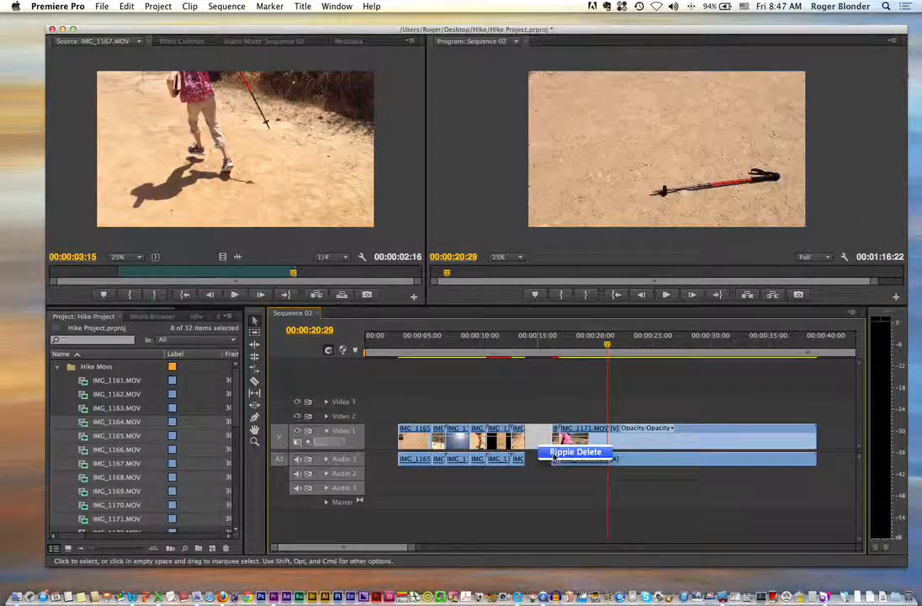
pyautogui.click(575, 451)
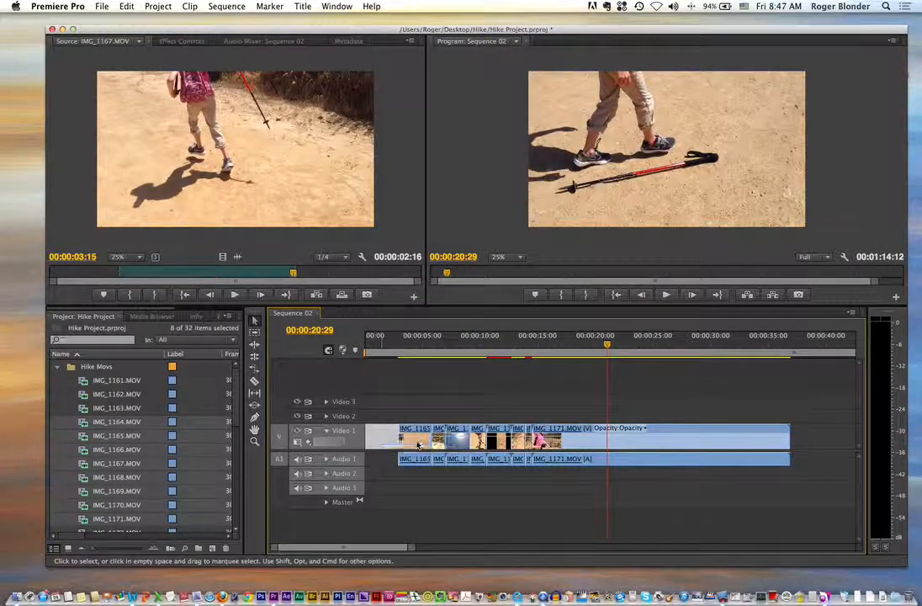
pyautogui.moveTo(419, 444); pyautogui.dragTo(387, 444)
pyautogui.press('Home')
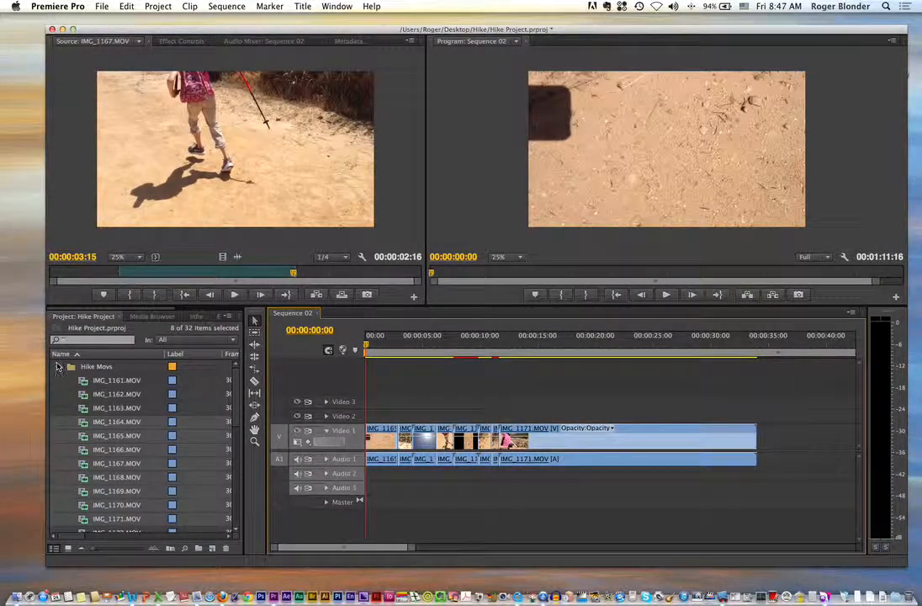
# - Collapse the Hike Movs bin and import the audio file noa hike.m4a from the Hike folder into the project
pyautogui.click(57, 367)
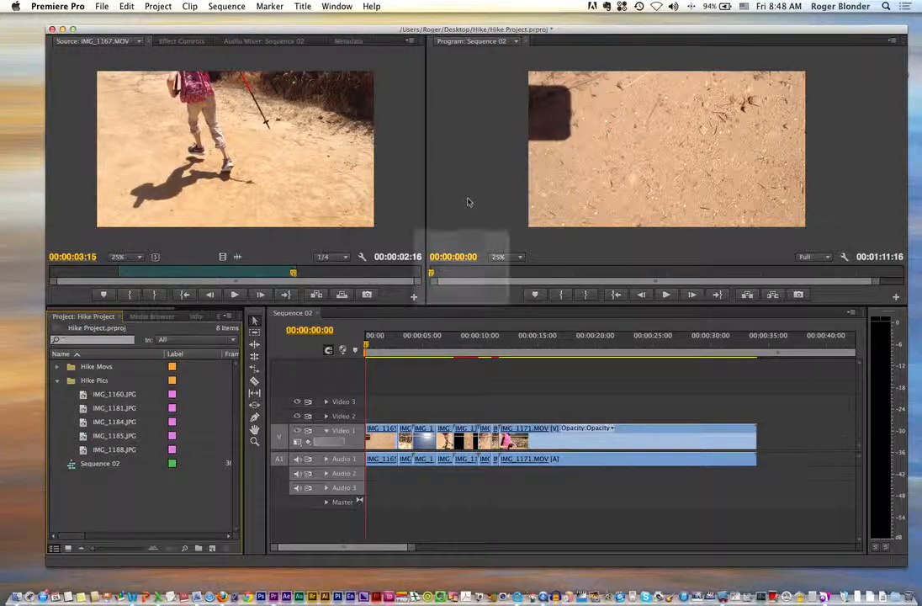
pyautogui.press('super+i')
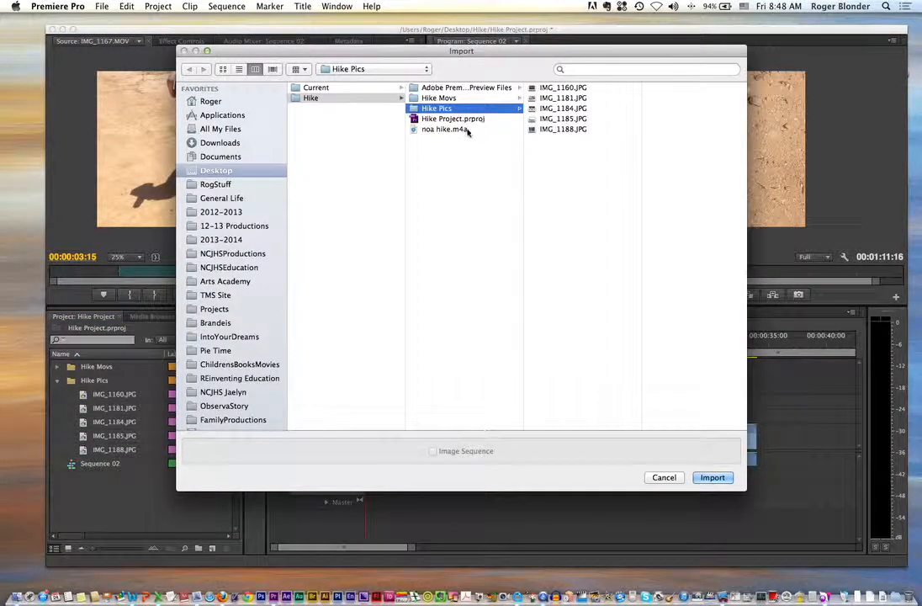
pyautogui.press('Down')
pyautogui.press('Down')
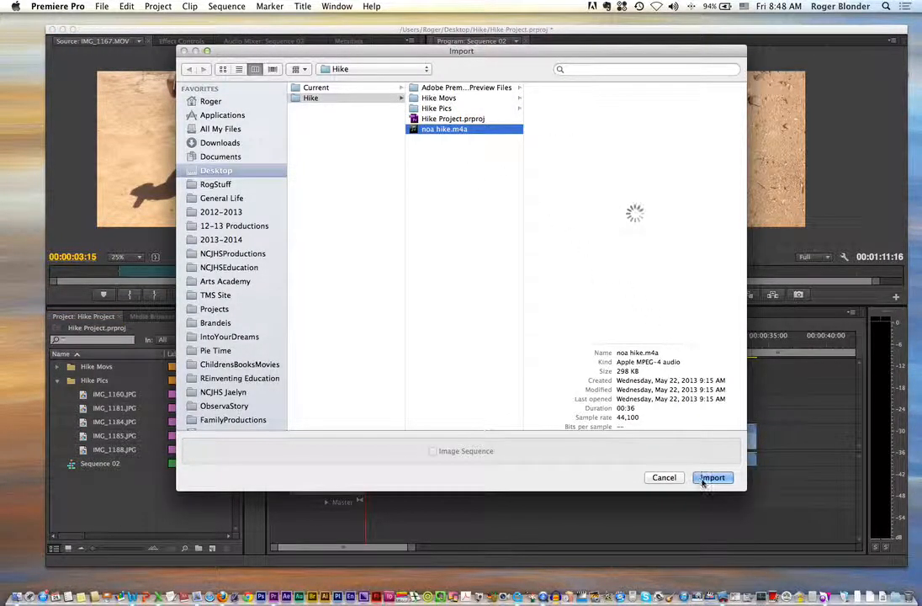
pyautogui.click(705, 476)
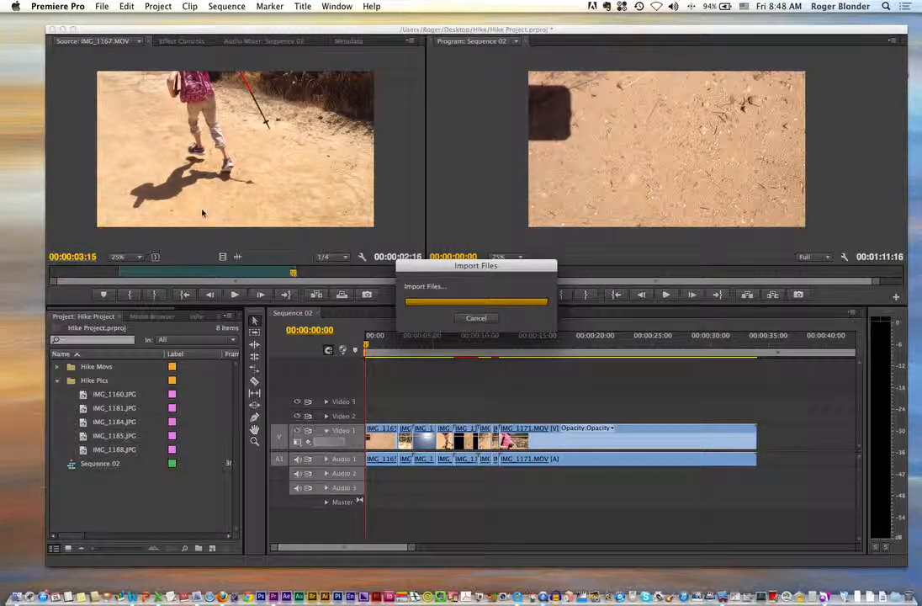
# - Place noa hike.m4a at the start of Audio 2, expand that track to show its waveform, and play the sequence
pyautogui.moveTo(122, 468); pyautogui.dragTo(374, 474)
pyautogui.moveTo(372, 344); pyautogui.dragTo(365, 346)
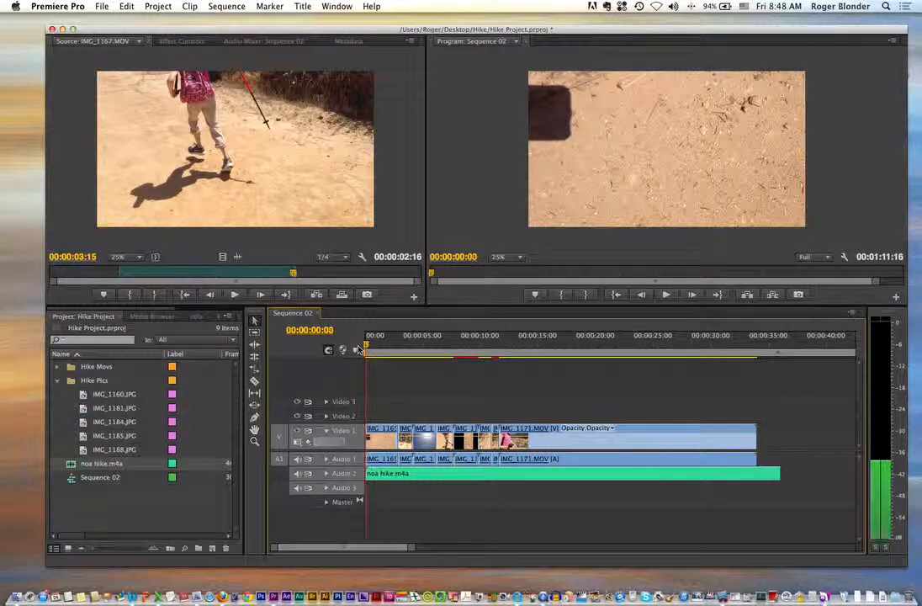
pyautogui.click(326, 473)
pyautogui.press('space')
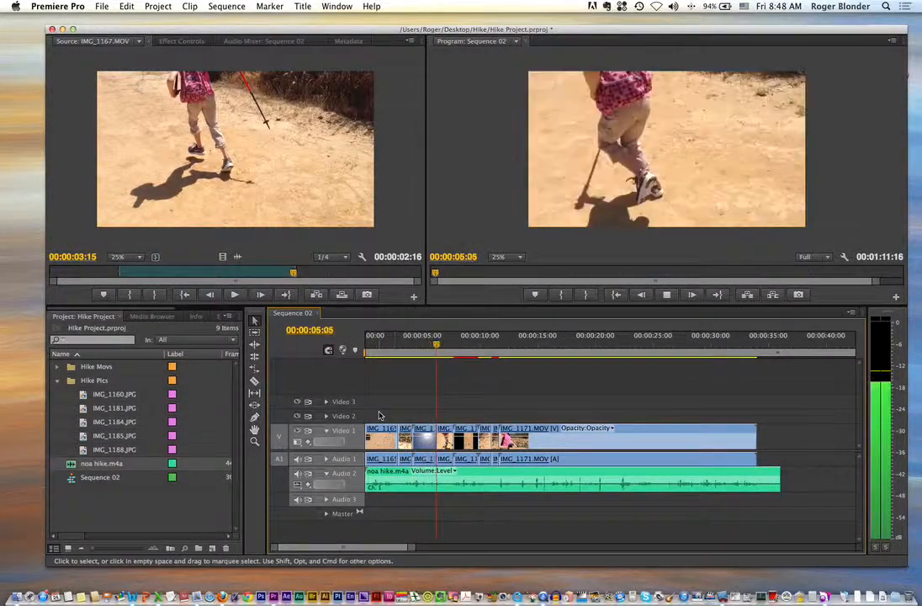
# - Move the first three clips, IMG_1165 and the two after it, to the end of the sequence behind IMG_1171
pyautogui.moveTo(434, 434); pyautogui.dragTo(828, 434)
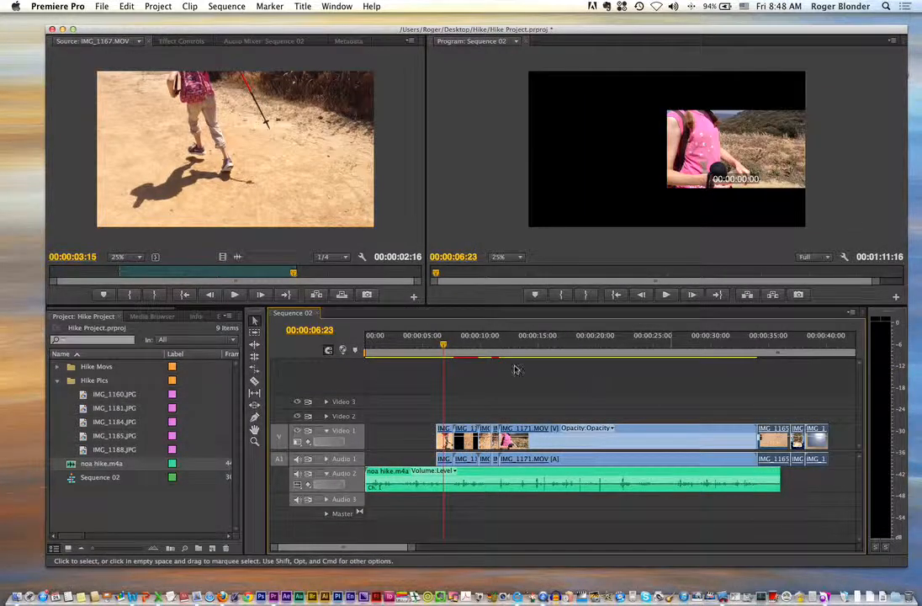
# - Mark IMG_1163.MOV from 00:00:02:09 to 00:00:04:03 in the Source monitor and place it on Video 1 directly before IMG_1167
pyautogui.click(57, 367)
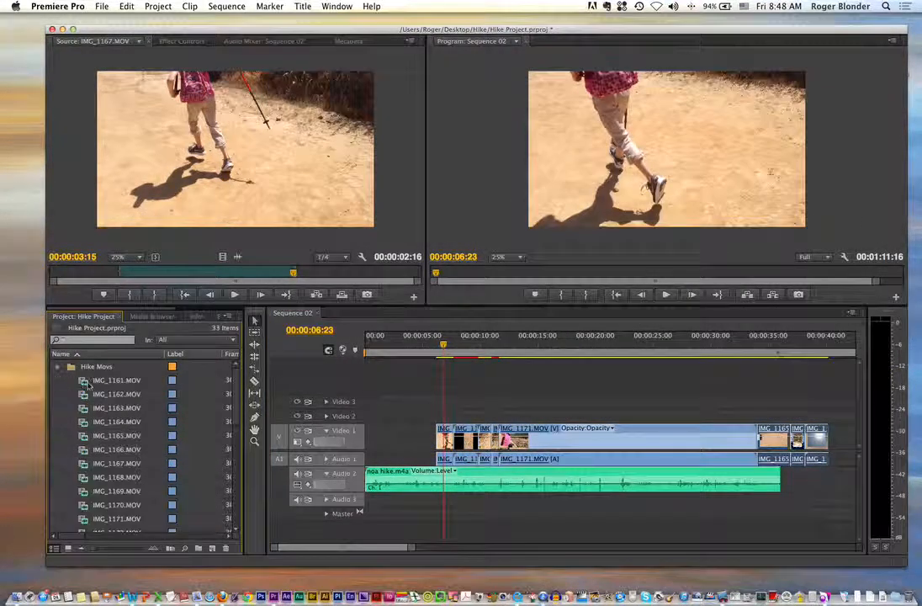
pyautogui.doubleClick(84, 393)
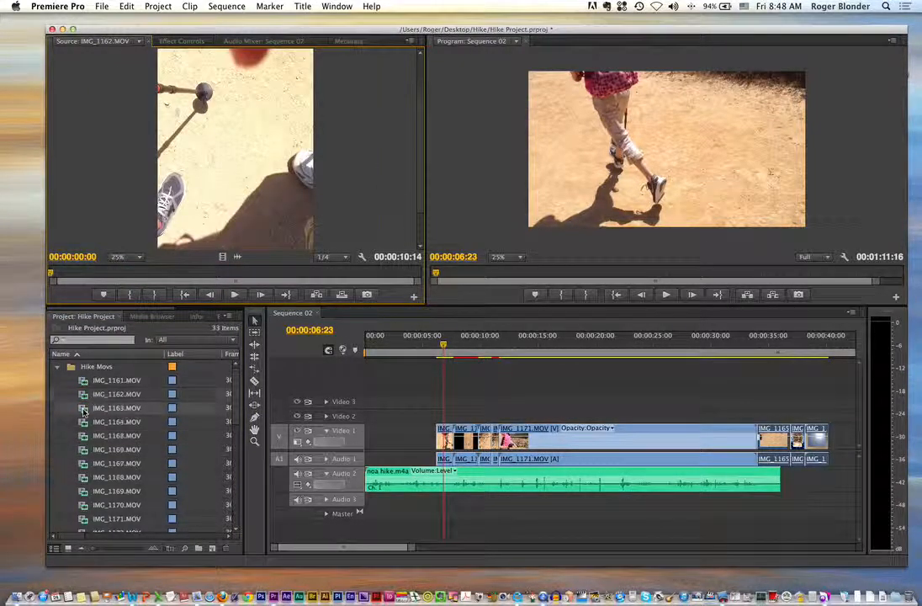
pyautogui.doubleClick(84, 409)
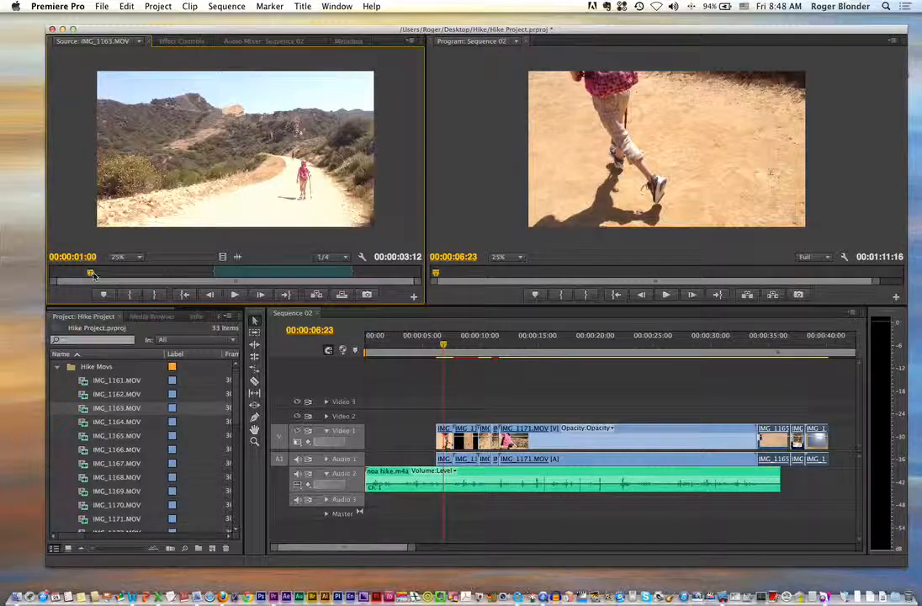
pyautogui.press('space')
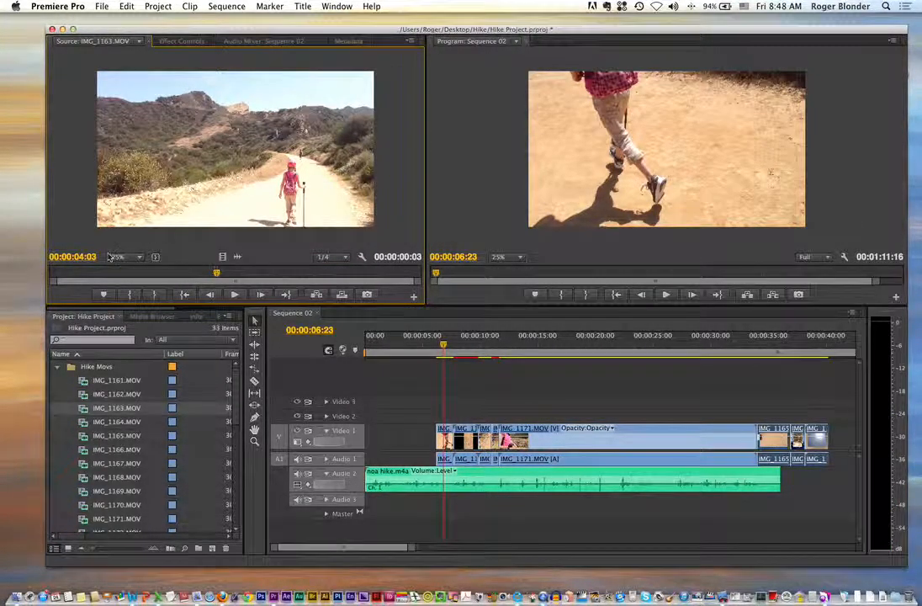
pyautogui.click(144, 275)
pyautogui.moveTo(381, 385); pyautogui.dragTo(417, 439)
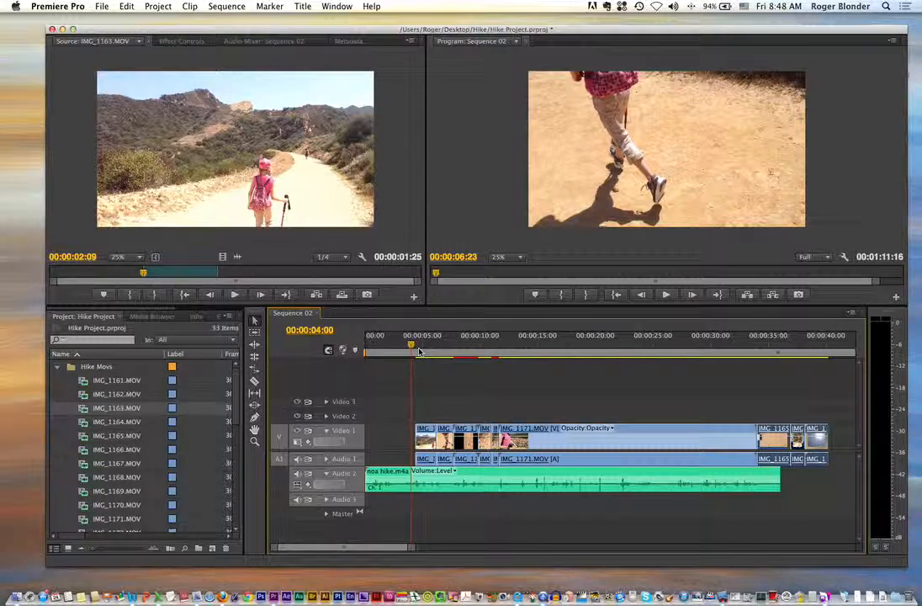
# - Shift IMG_1163 earlier on the timeline to start at about 00:00:03:20, and play it against the audio
pyautogui.press('space')
pyautogui.press('space')
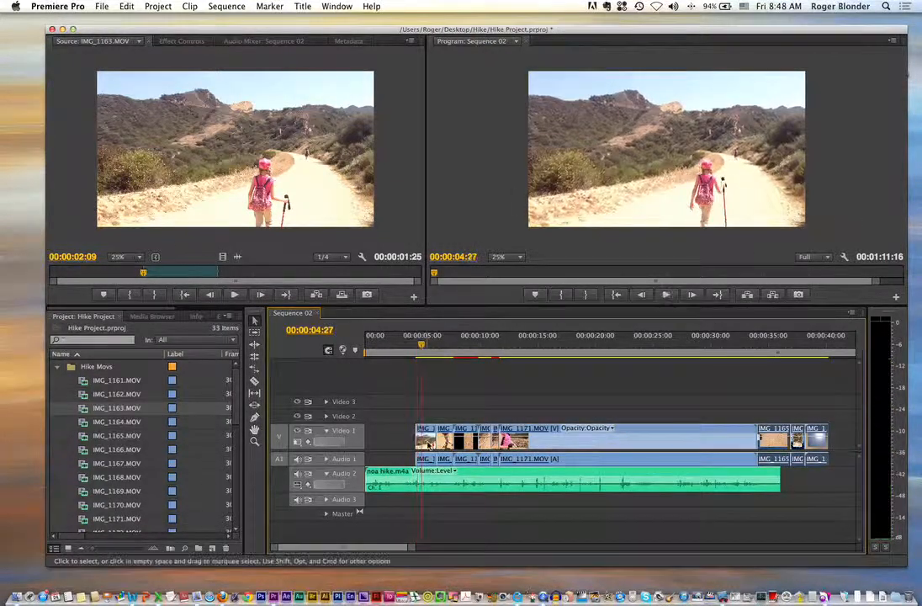
pyautogui.moveTo(431, 441); pyautogui.dragTo(422, 444)
pyautogui.click(404, 353)
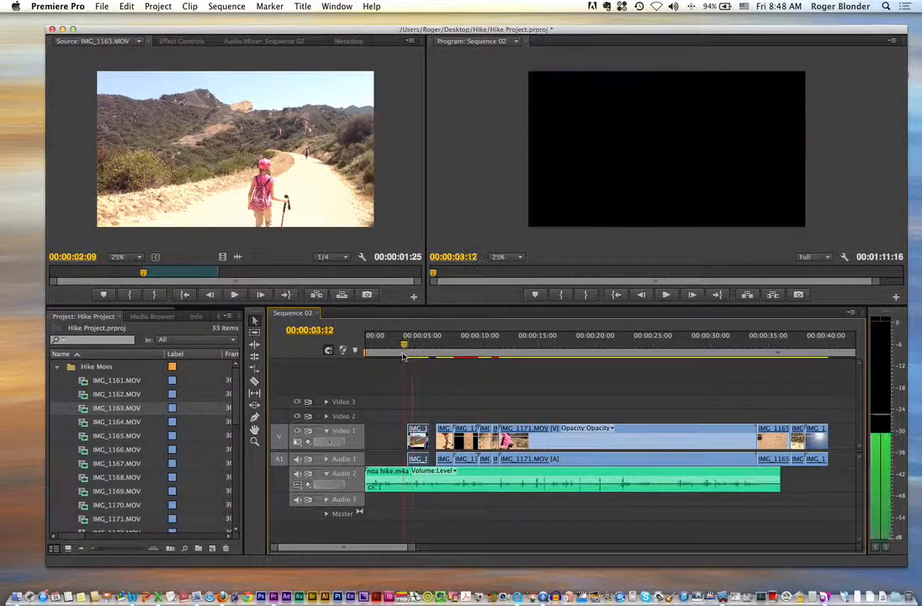
pyautogui.press('space')
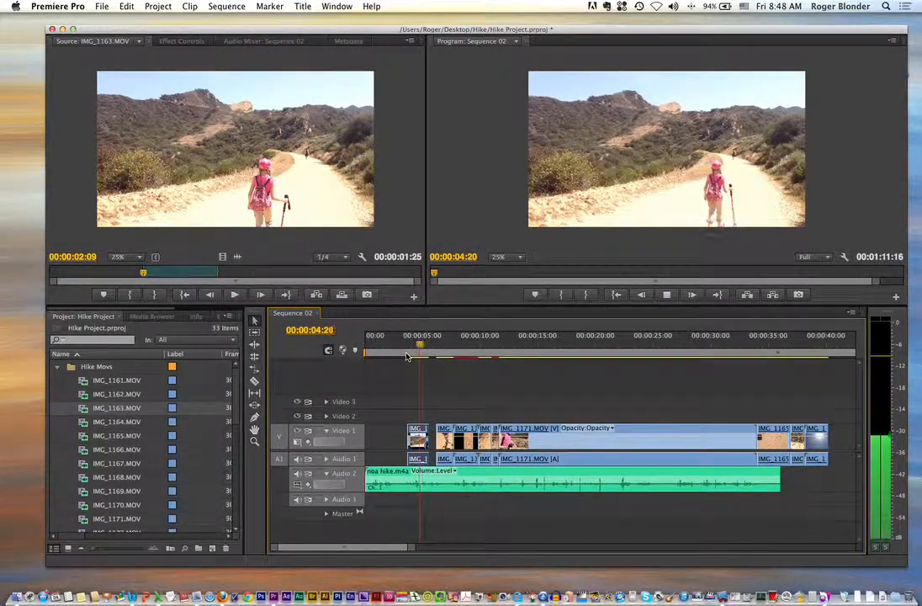
pyautogui.press('space')
# - Extend the end of IMG_1163 on the timeline to about 00:00:05:27
pyautogui.press('=')
pyautogui.press('=')
pyautogui.press('=')
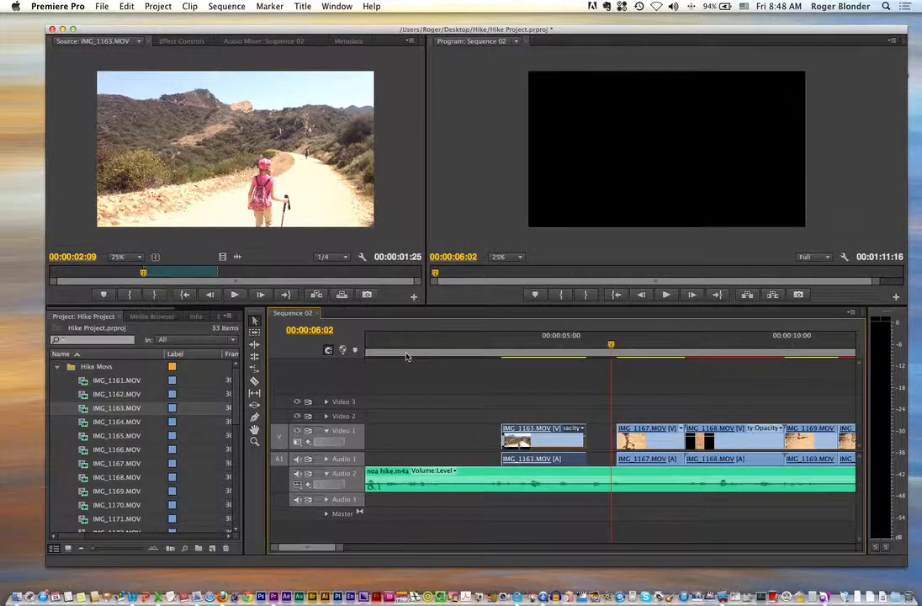
pyautogui.moveTo(559, 435); pyautogui.dragTo(593, 436)
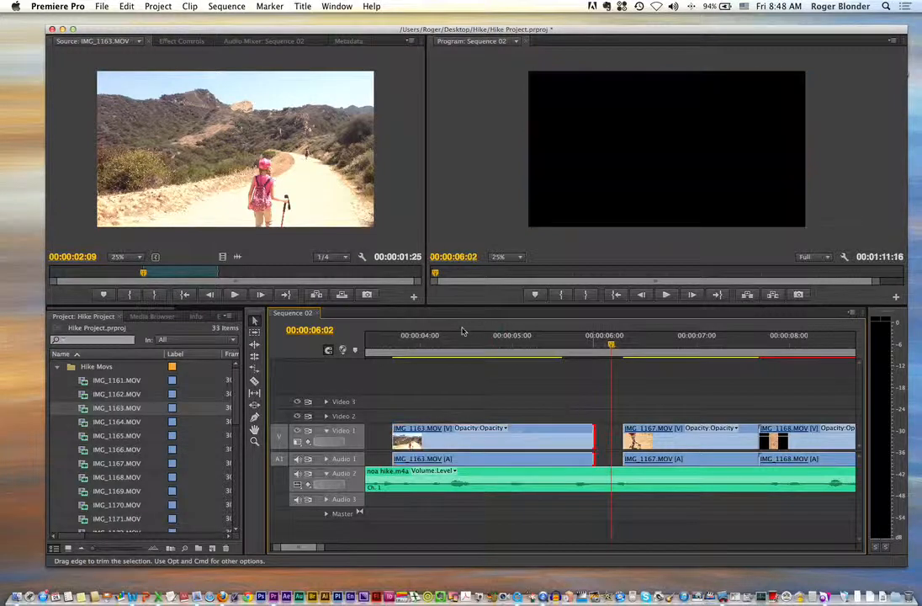
# - Trim the start of IMG_1163 to 00:00:04:24, move the clip earlier to begin at the audio peak near 00:00:04:10, and scrub it
pyautogui.click(437, 345)
pyautogui.moveTo(455, 347); pyautogui.dragTo(450, 349)
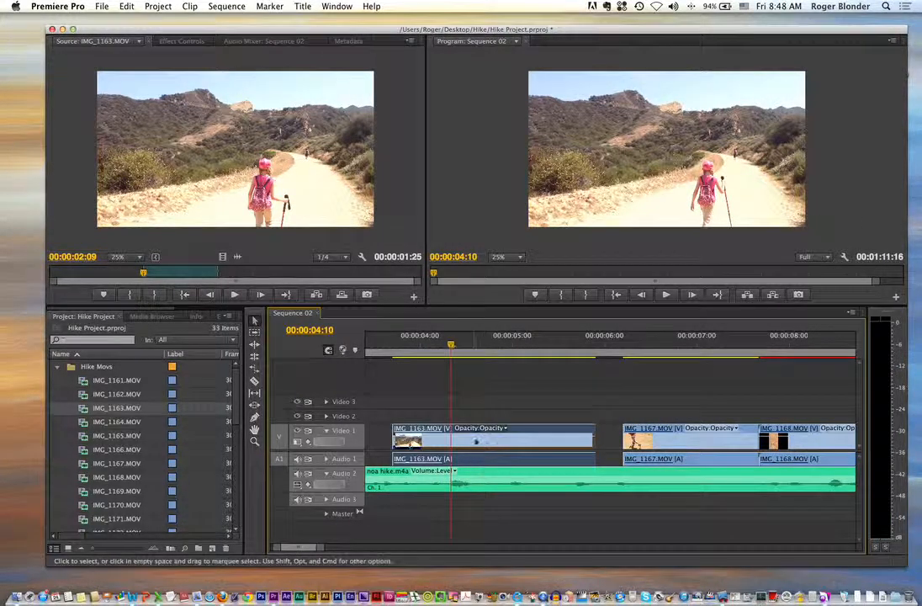
pyautogui.moveTo(478, 446)
pyautogui.mouseDown()
pyautogui.moveTo(496, 445)
pyautogui.moveTo(473, 446)
pyautogui.moveTo(468, 429)
pyautogui.moveTo(488, 445)
pyautogui.mouseUp()
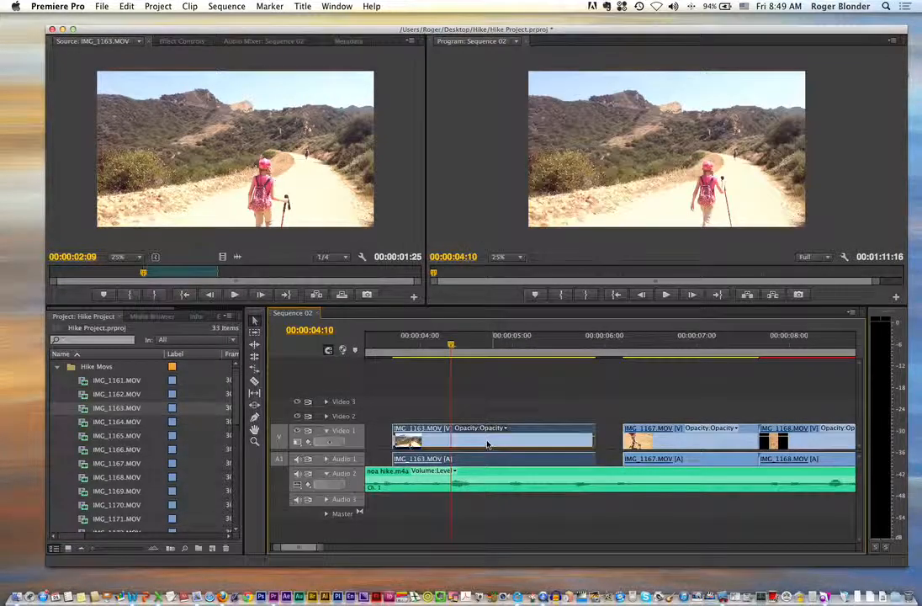
pyautogui.moveTo(426, 346); pyautogui.dragTo(494, 346)
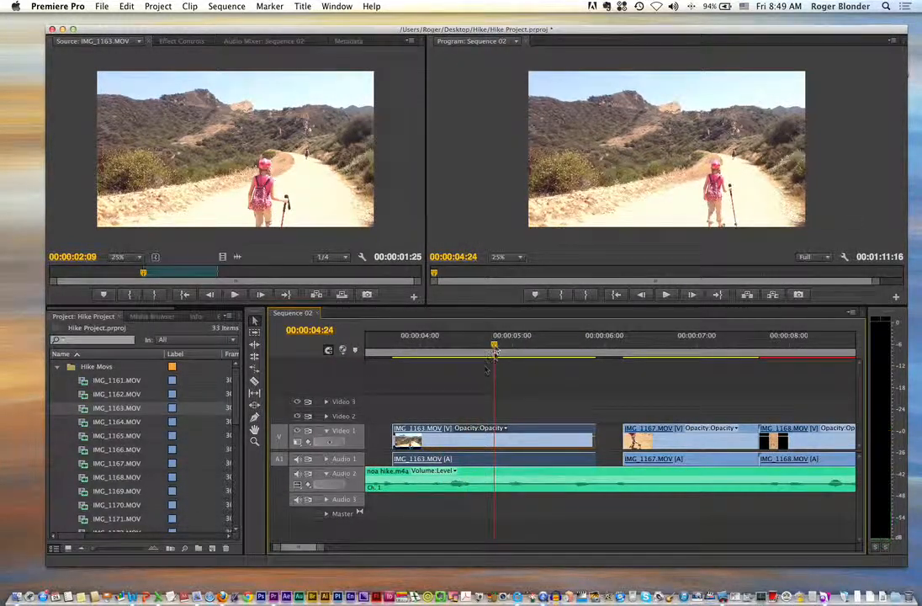
pyautogui.moveTo(396, 439); pyautogui.dragTo(477, 452)
pyautogui.click(437, 347)
pyautogui.moveTo(437, 348); pyautogui.dragTo(552, 344)
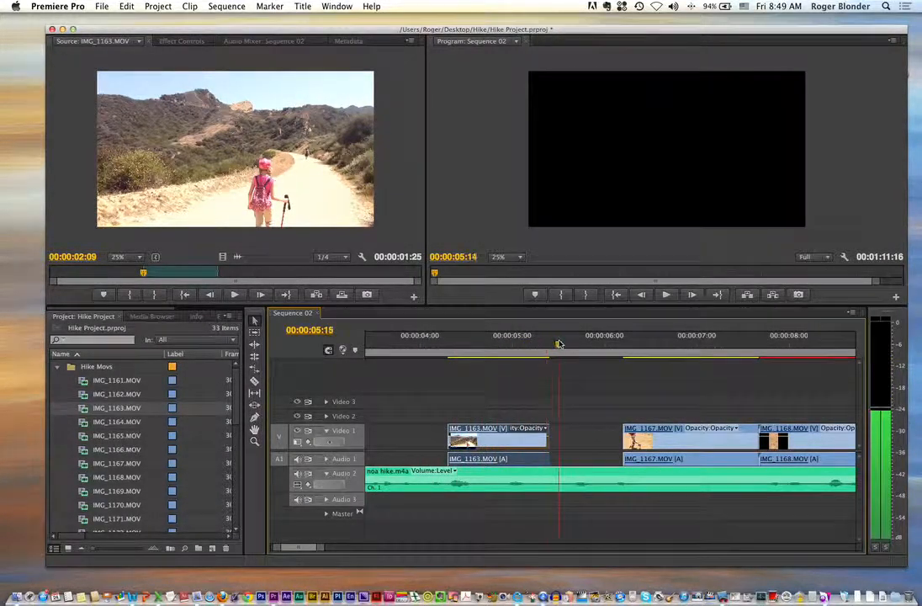
# - Extend the end of IMG_1163 to about 00:00:06:03, play it back, and ripple delete the gap before IMG_1167
pyautogui.moveTo(543, 440); pyautogui.dragTo(612, 438)
pyautogui.click(440, 348)
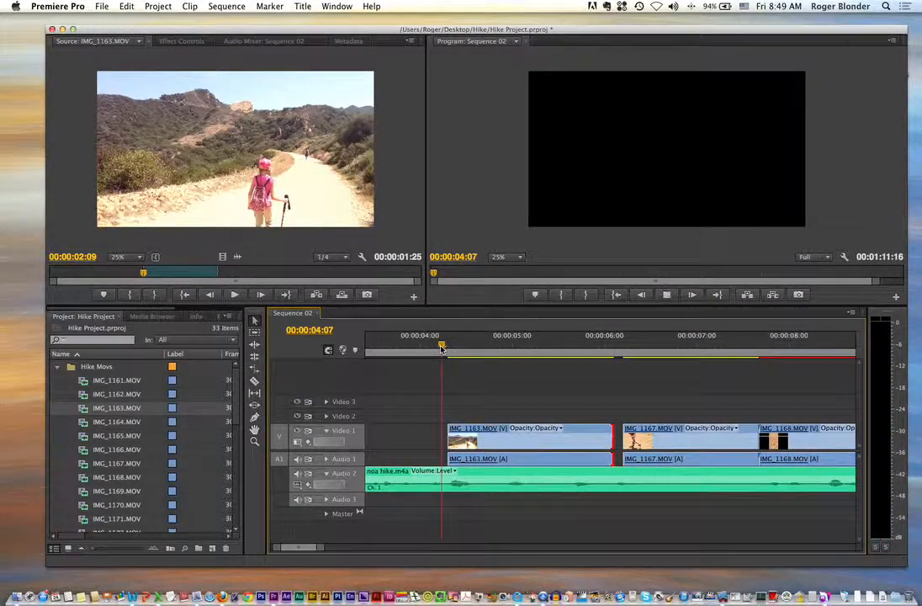
pyautogui.press('space')
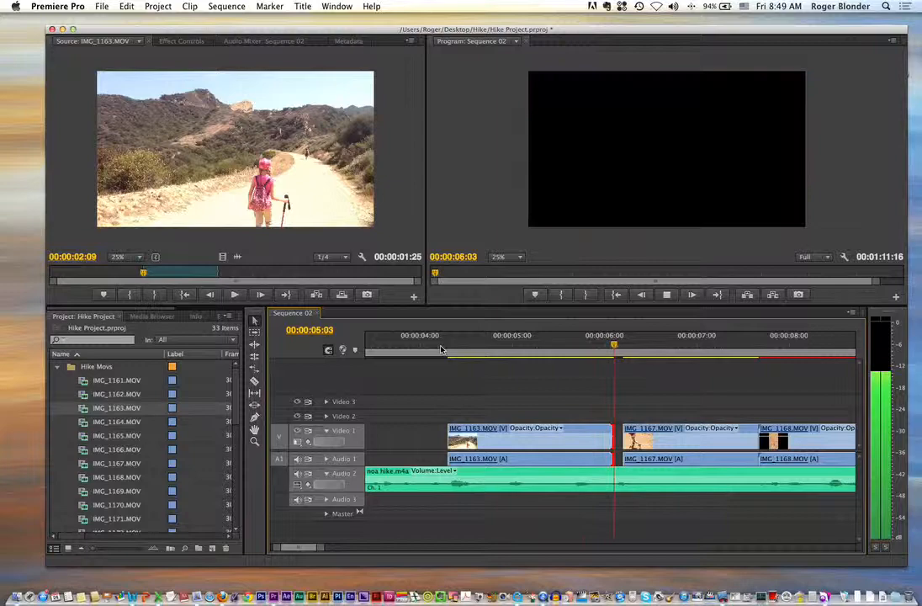
pyautogui.press('space')
pyautogui.rightClick(618, 437)
pyautogui.click(655, 445)
# - Delete the three clips that follow IMG_1171 at the end of the sequence
pyautogui.rightClick(417, 439)
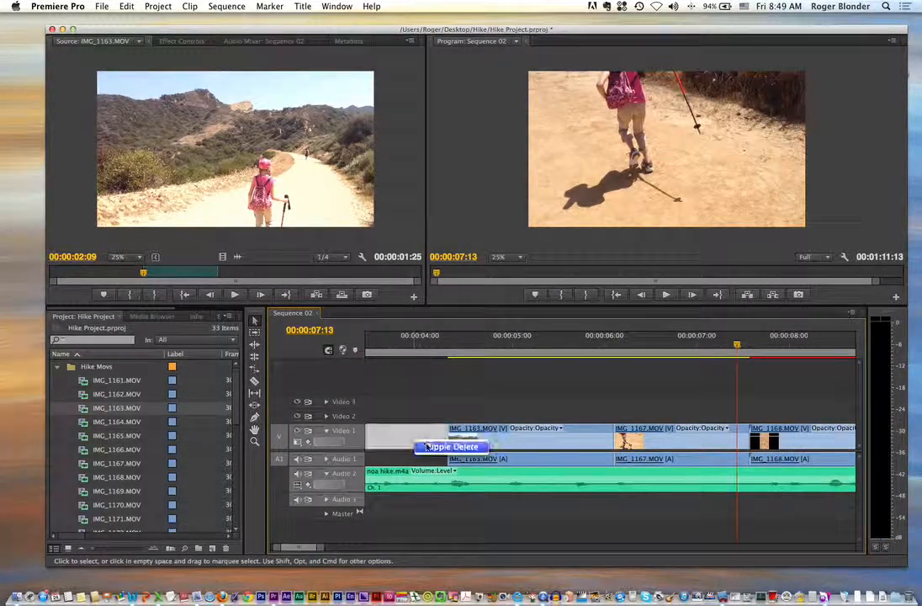
pyautogui.press('-')
pyautogui.press('-')
pyautogui.press('-')
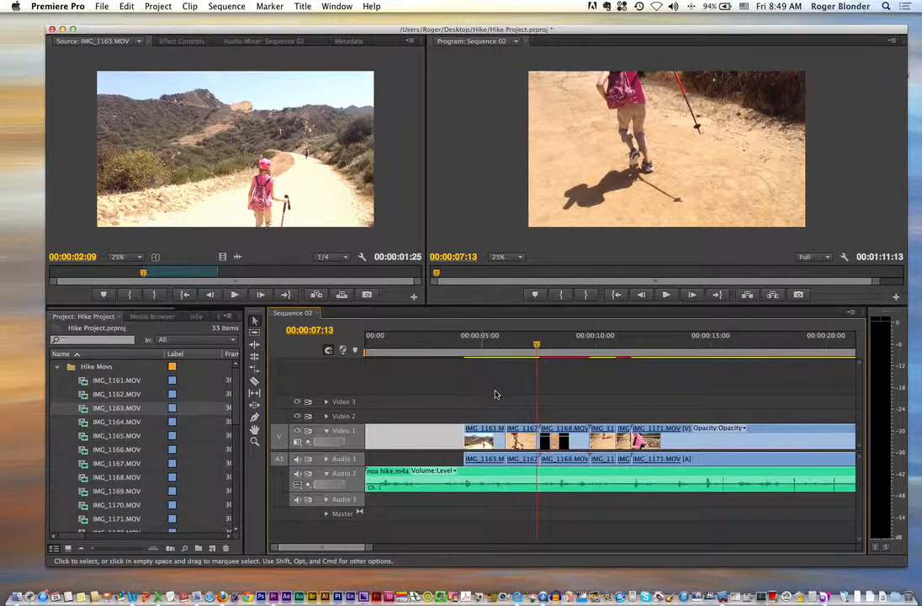
pyautogui.moveTo(834, 411); pyautogui.dragTo(765, 459)
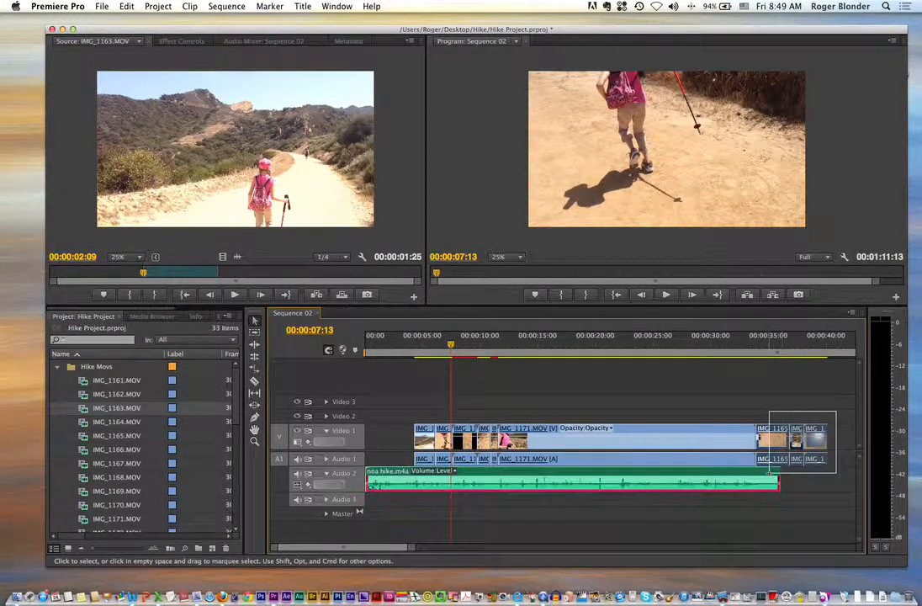
pyautogui.press('Delete')
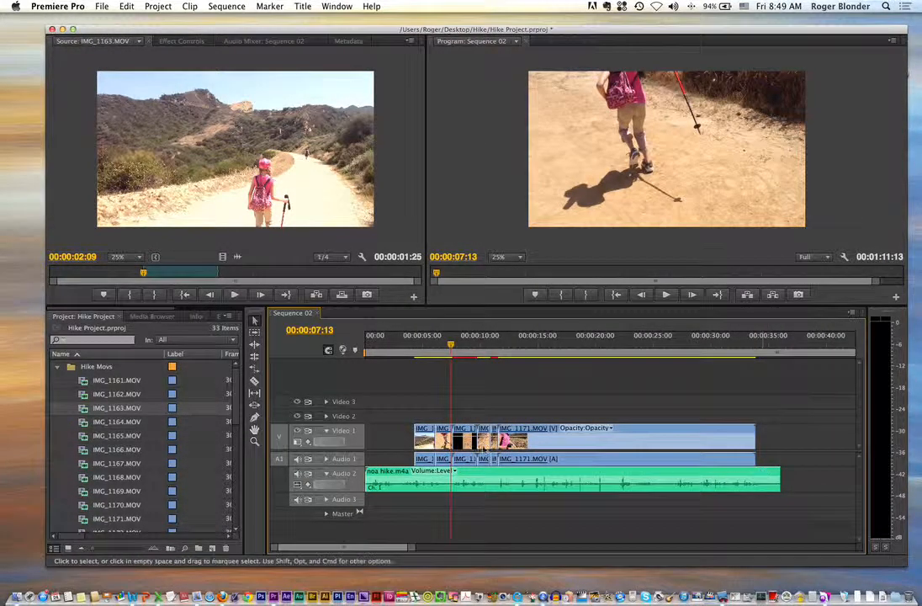
# - Collapse the Hike Movs and Hike Pics bins and create a new sequence named slideshow with the Kodak Zi8 WVGA preset
pyautogui.click(58, 367)
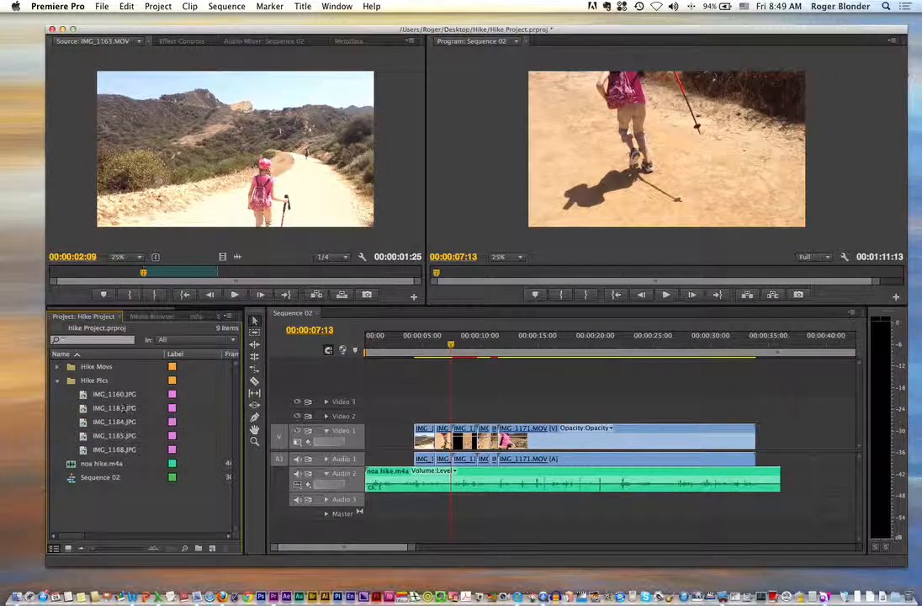
pyautogui.click(58, 380)
pyautogui.click(399, 346)
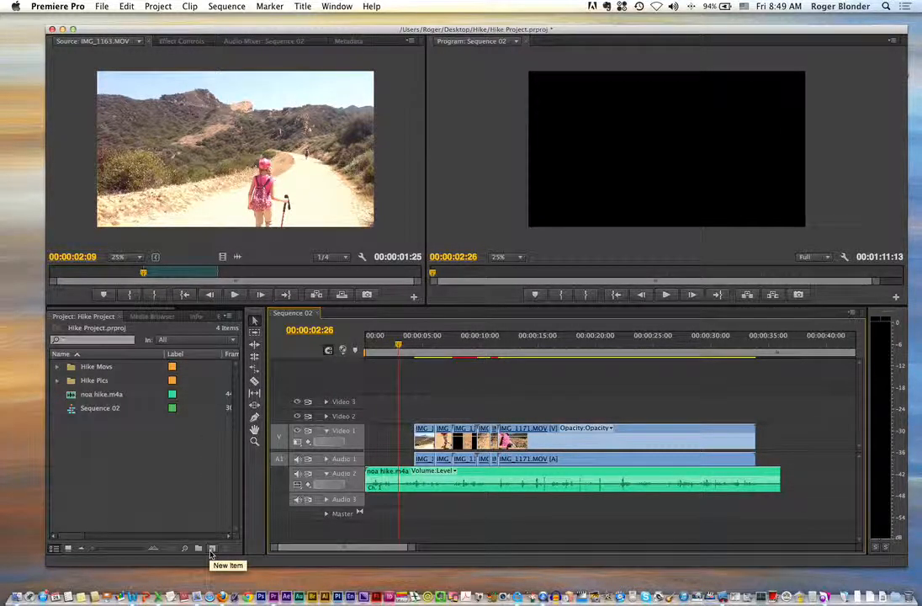
pyautogui.click(212, 547)
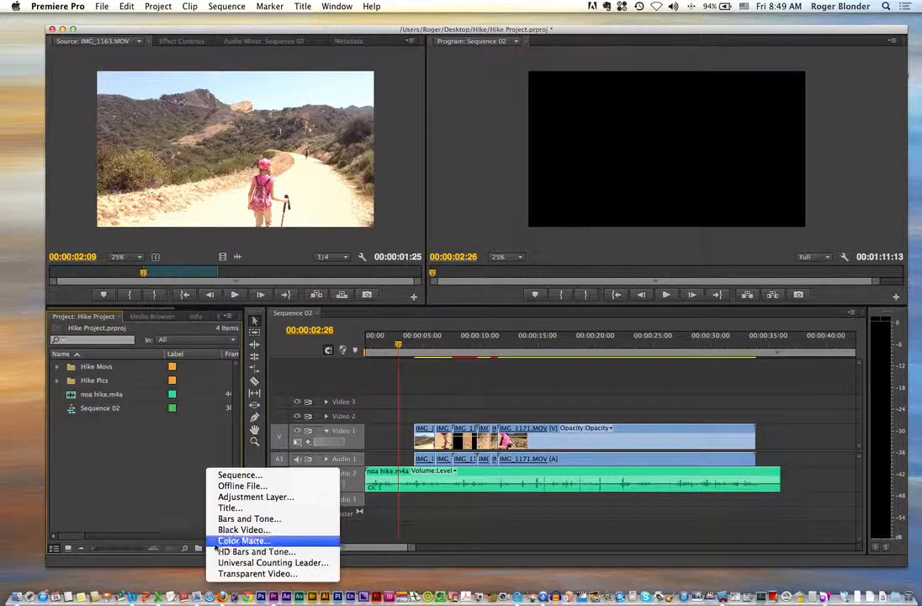
pyautogui.click(235, 477)
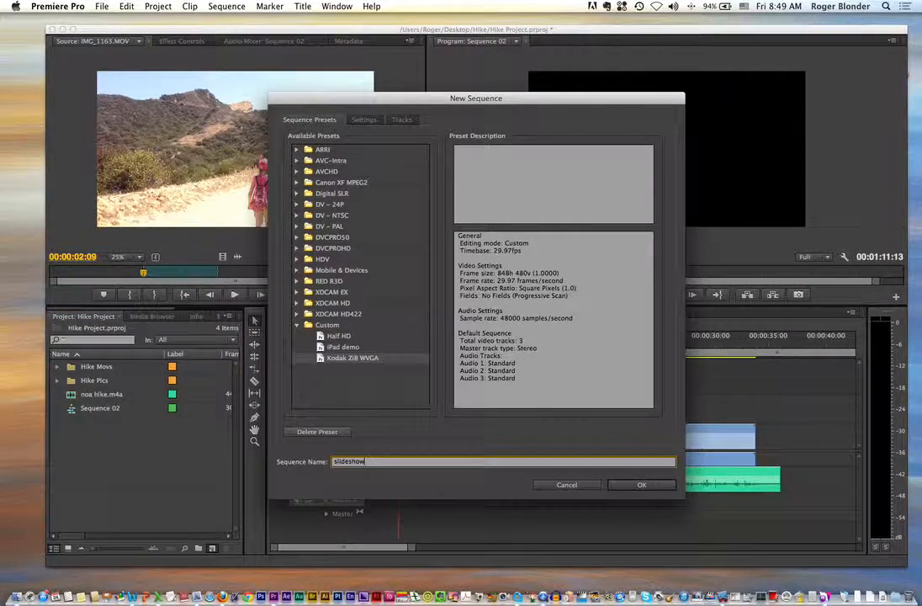
pyautogui.press('Return')
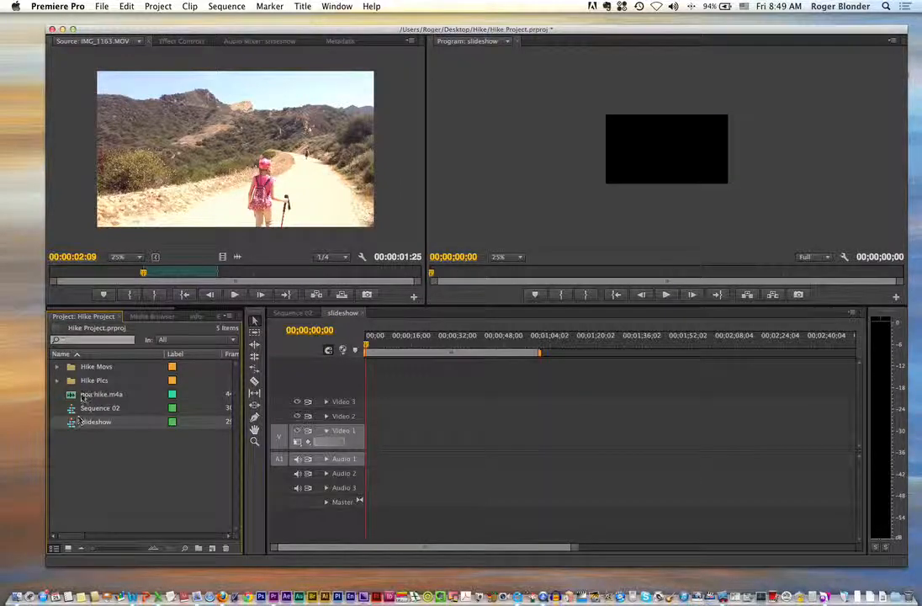
# - Place noa hike.m4a at the start of Audio 1 in the slideshow sequence
pyautogui.moveTo(70, 396); pyautogui.dragTo(367, 459)
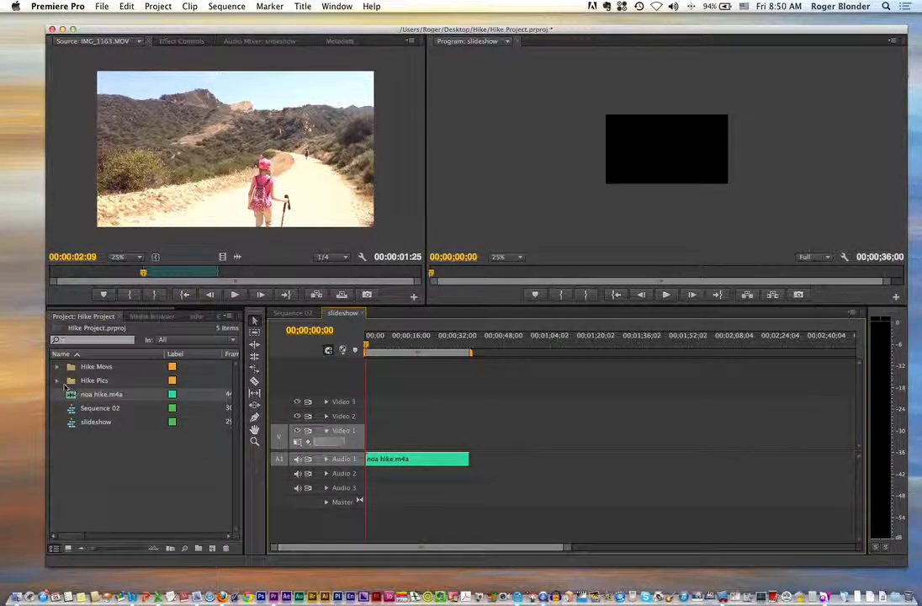
# - Delete noa hike.m4a from the slideshow sequence and place all five Hike Pics stills at the start of Video 1
pyautogui.click(60, 381)
pyautogui.click(97, 394)
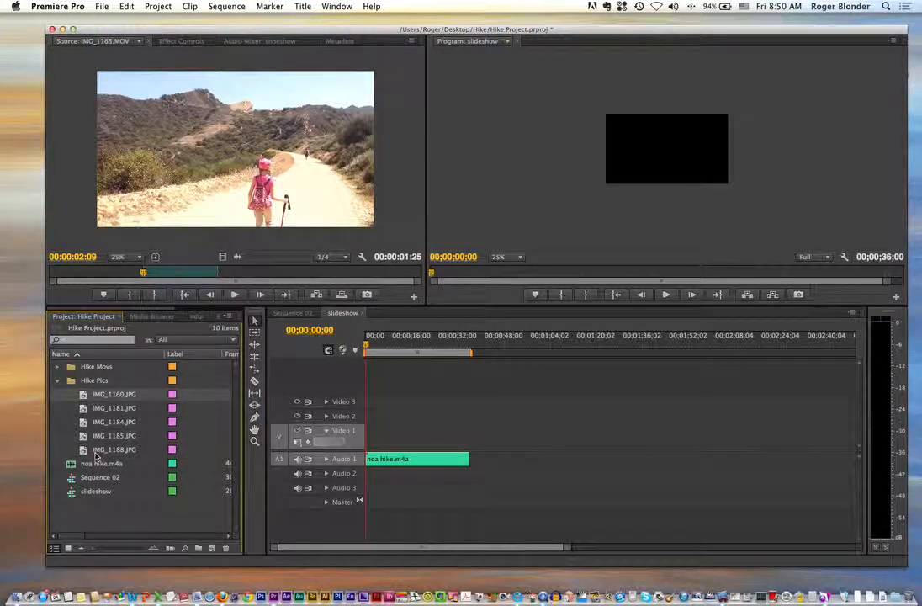
pyautogui.keyDown('shift'); pyautogui.click(91, 451); pyautogui.keyUp('shift')
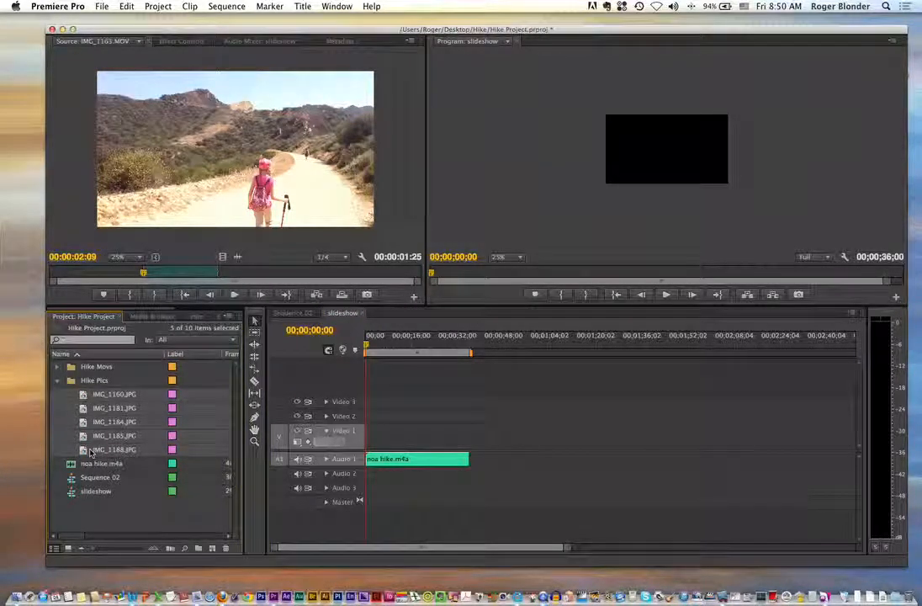
pyautogui.click(402, 464)
pyautogui.press('Delete')
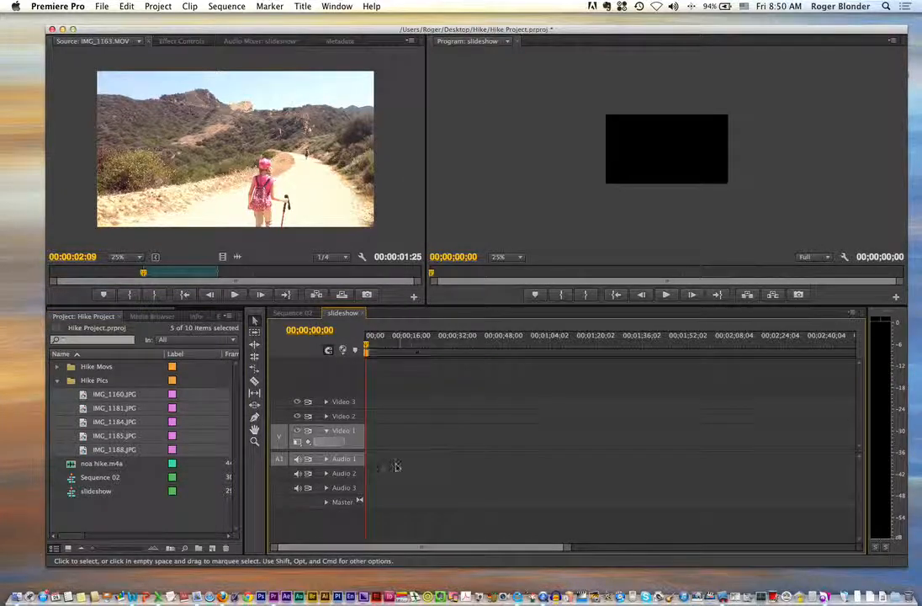
pyautogui.moveTo(83, 395); pyautogui.dragTo(376, 437)
pyautogui.moveTo(379, 345); pyautogui.dragTo(327, 348)
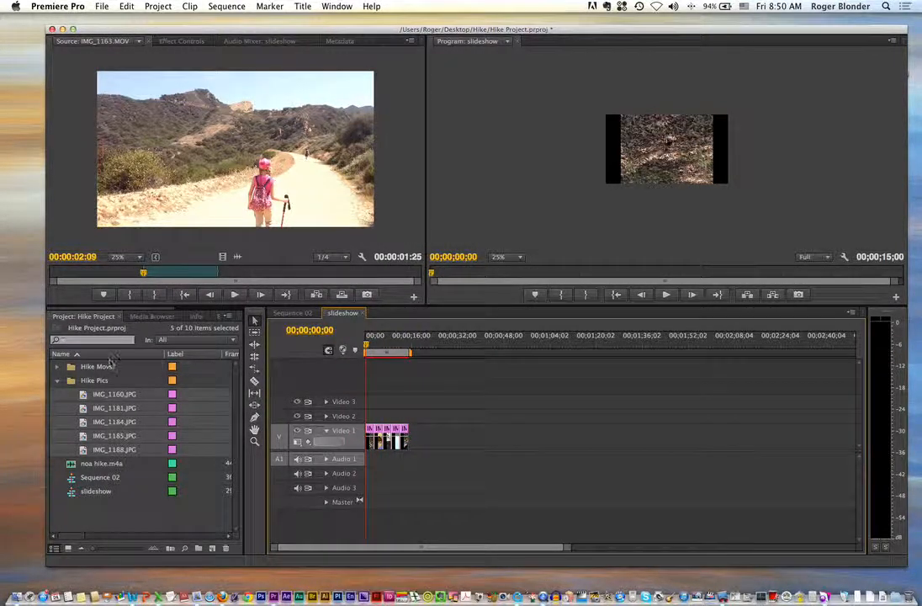
# - Collapse the Hike Pics bin and reopen Sequence 02 in the timeline
pyautogui.click(57, 381)
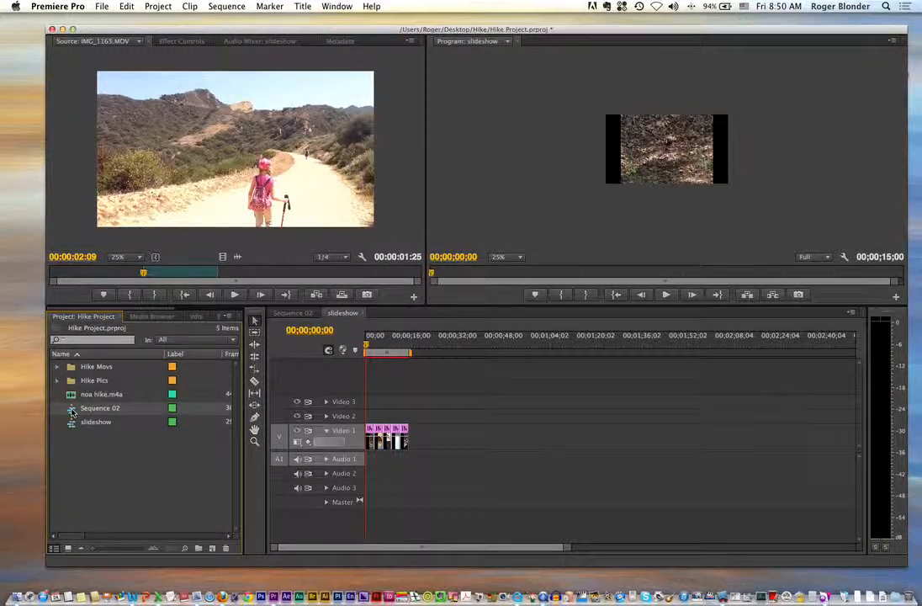
pyautogui.doubleClick(85, 409)
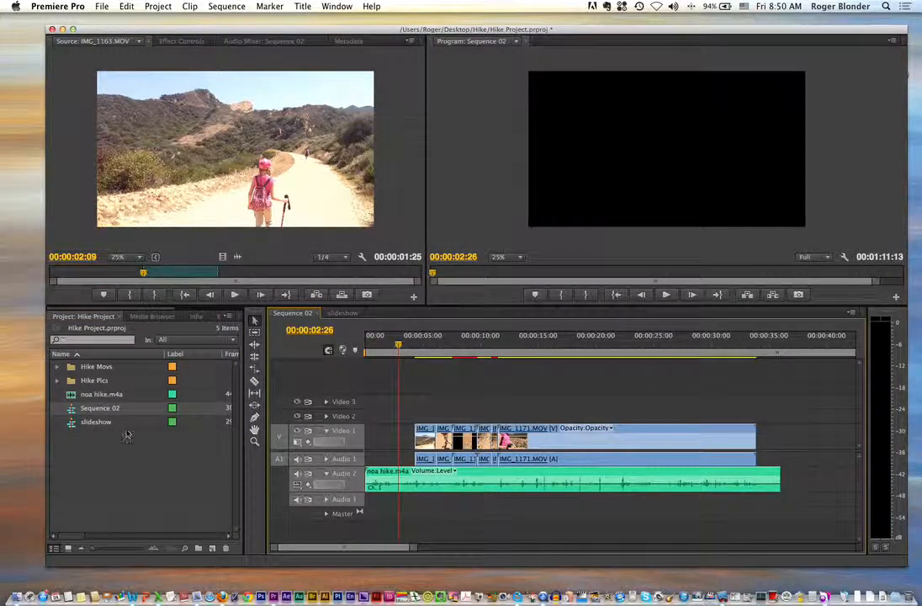
# - Move the video clips to the start of Sequence 02 and place the slideshow sequence directly after IMG_1171.MOV on Video 1
pyautogui.moveTo(419, 426); pyautogui.dragTo(517, 448)
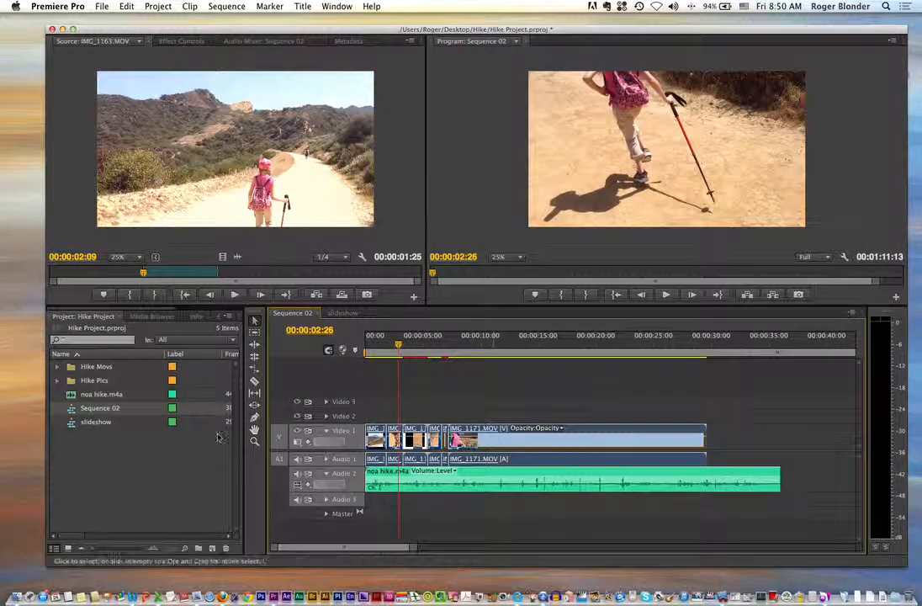
pyautogui.moveTo(73, 426); pyautogui.dragTo(710, 443)
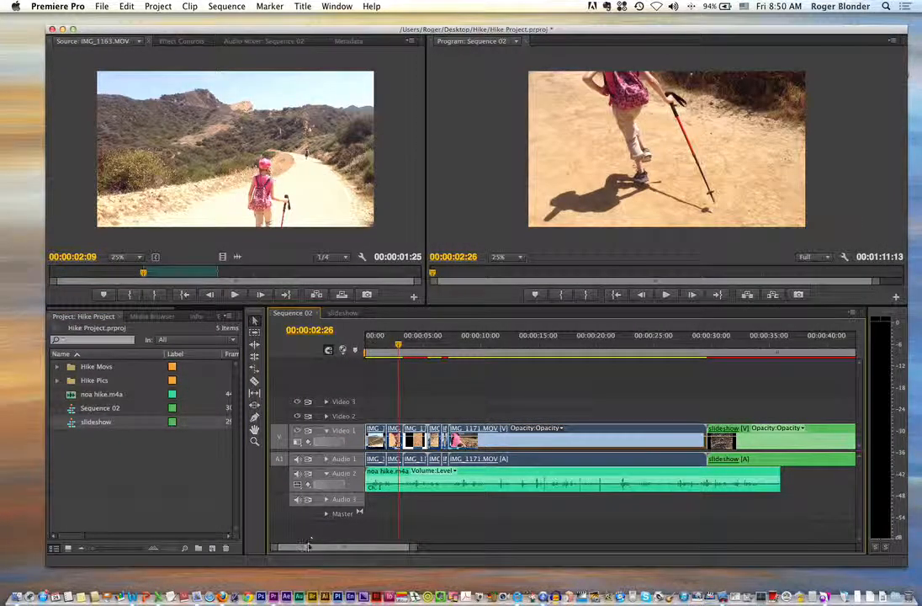
# - Rate-stretch the slideshow clip to end with noa hike.m4a and delete the leftover stills further along Video 1
pyautogui.moveTo(311, 551); pyautogui.dragTo(328, 551)
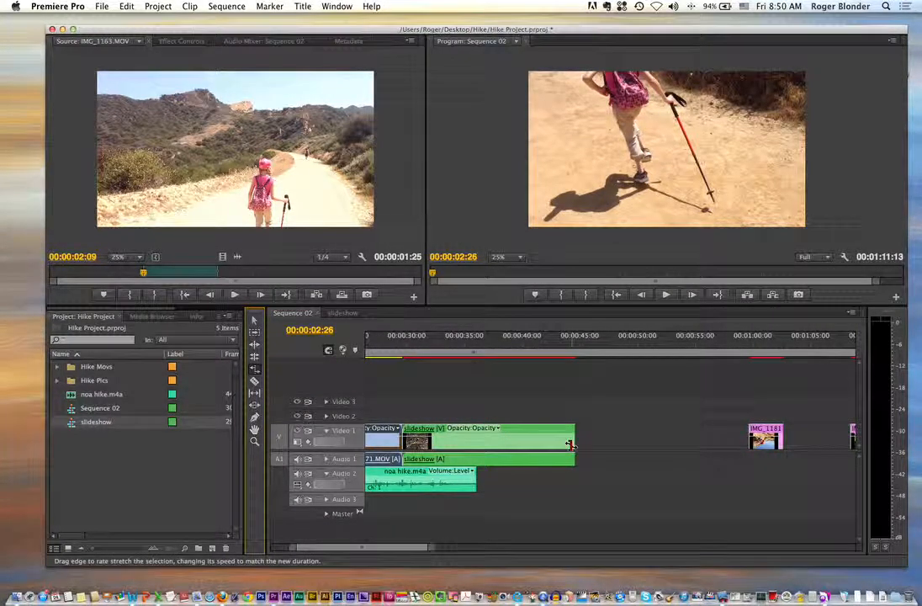
pyautogui.moveTo(574, 444); pyautogui.dragTo(475, 437)
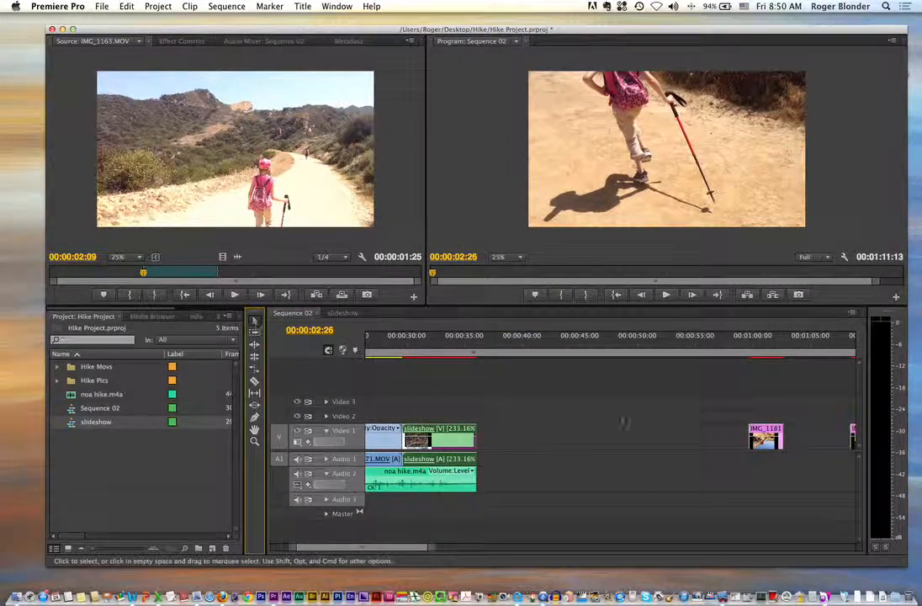
pyautogui.moveTo(686, 422); pyautogui.dragTo(801, 447)
pyautogui.press('Delete')
pyautogui.hscroll(5, 801, 447)
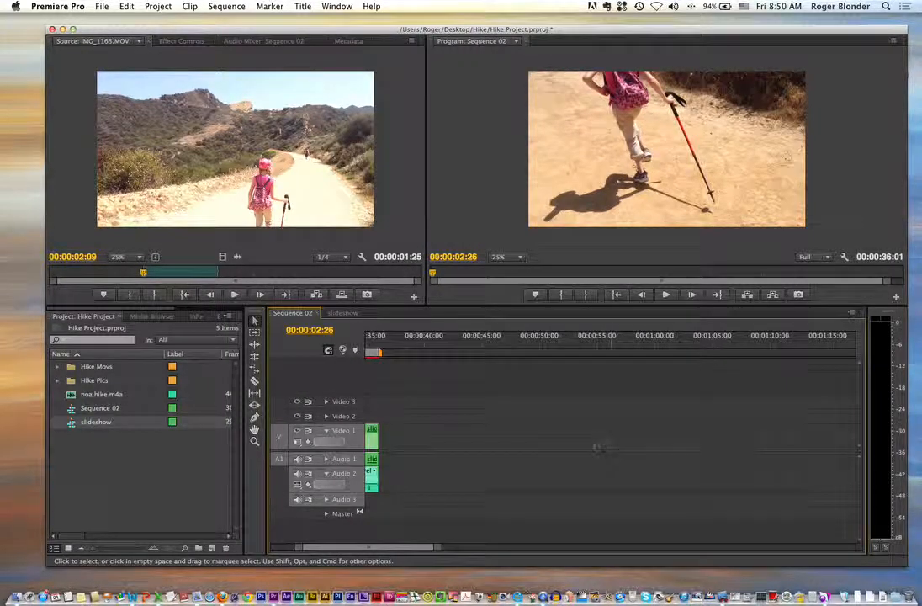
pyautogui.hscroll(-14, 383, 560)
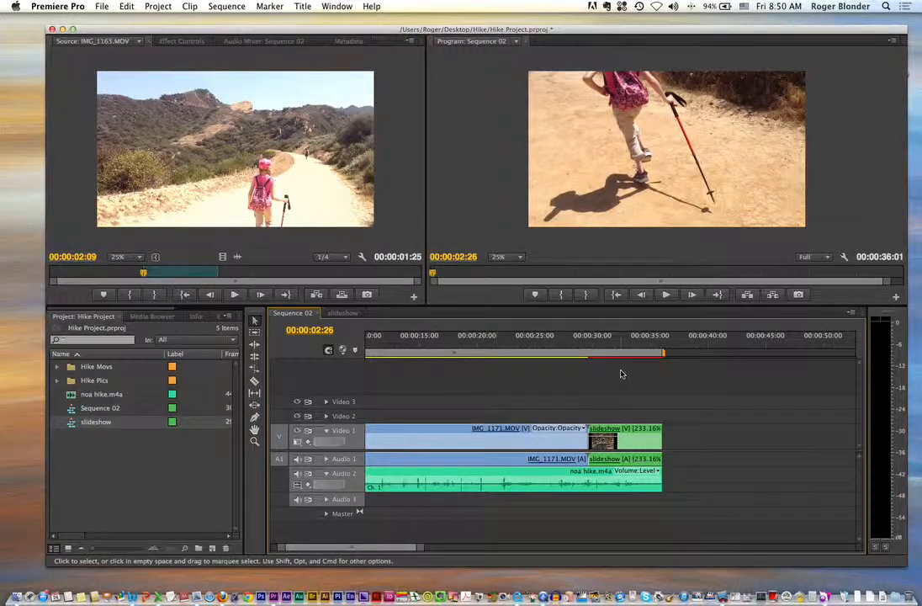
# - Play back Sequence 02 and look at the slideshow sequence, returning to Sequence 02
pyautogui.press('space')
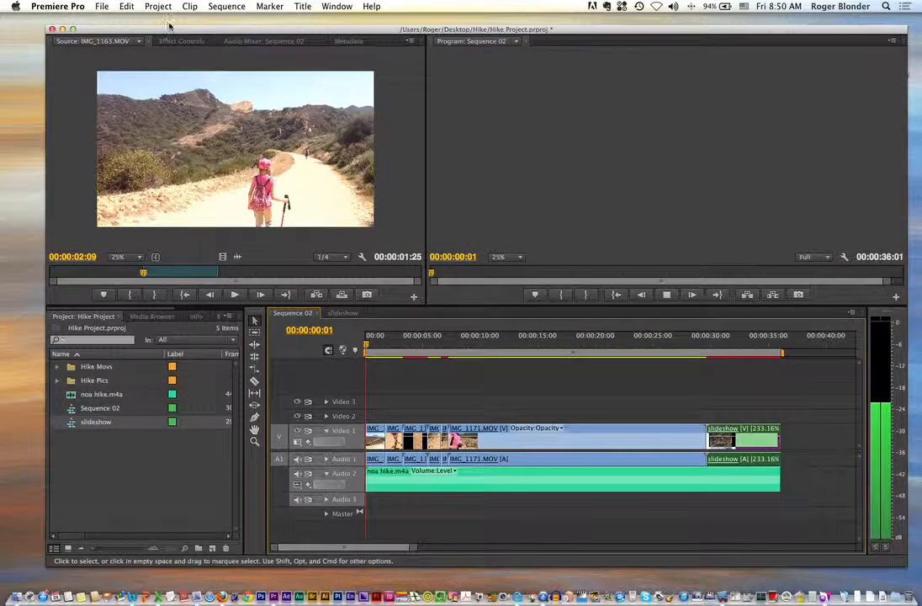
pyautogui.click(343, 312)
pyautogui.click(182, 41)
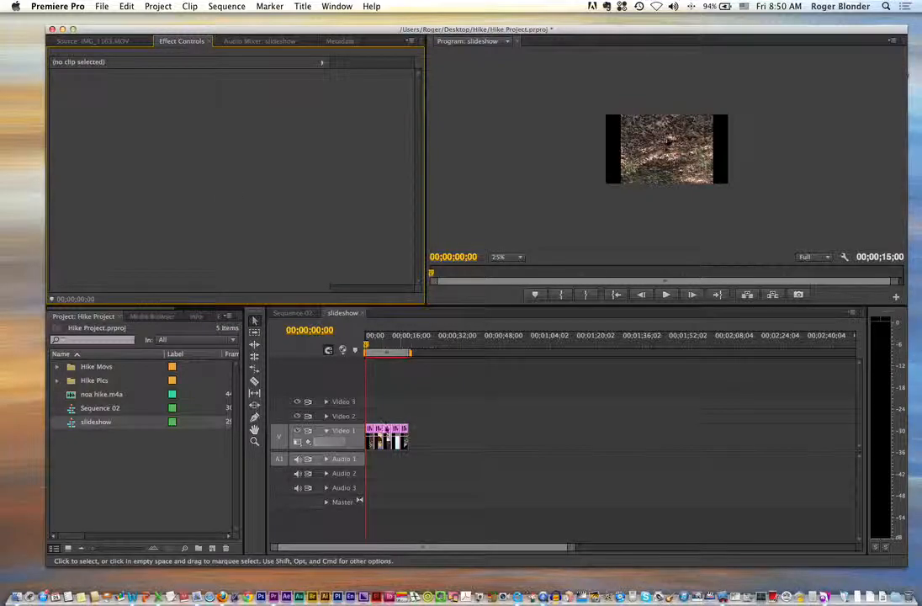
pyautogui.click(292, 312)
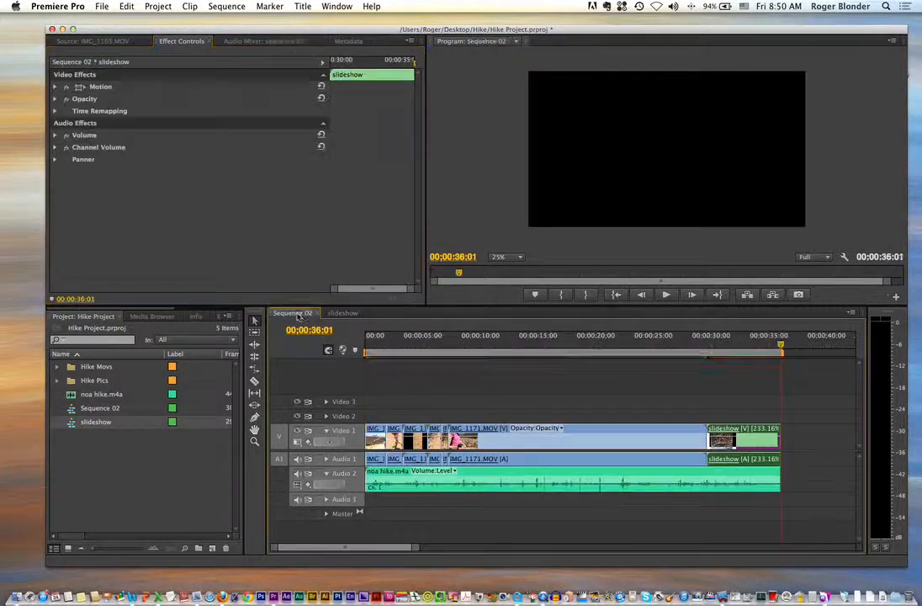
pyautogui.click(108, 42)
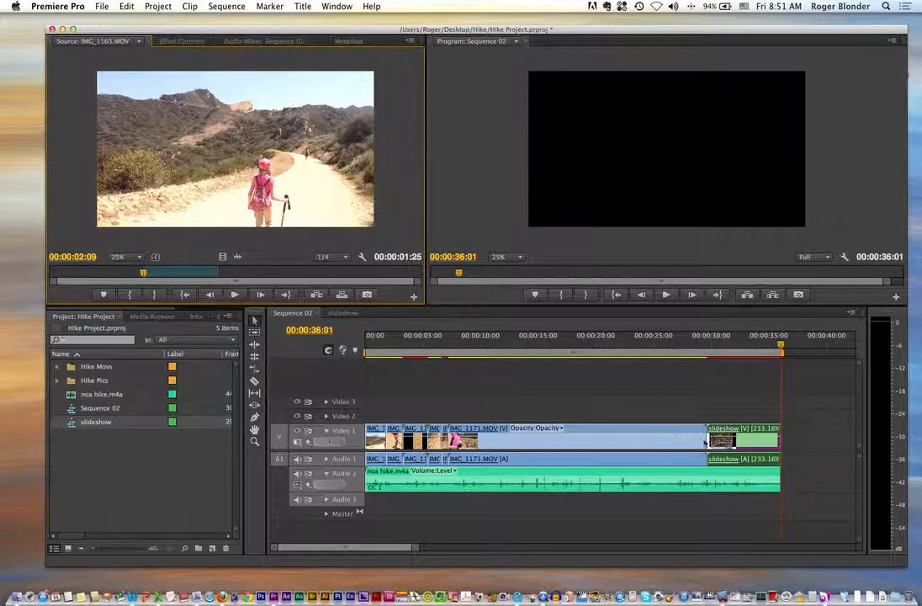
# - Set the slideshow clip's Motion rotation to 180° in Effect Controls
pyautogui.click(182, 40)
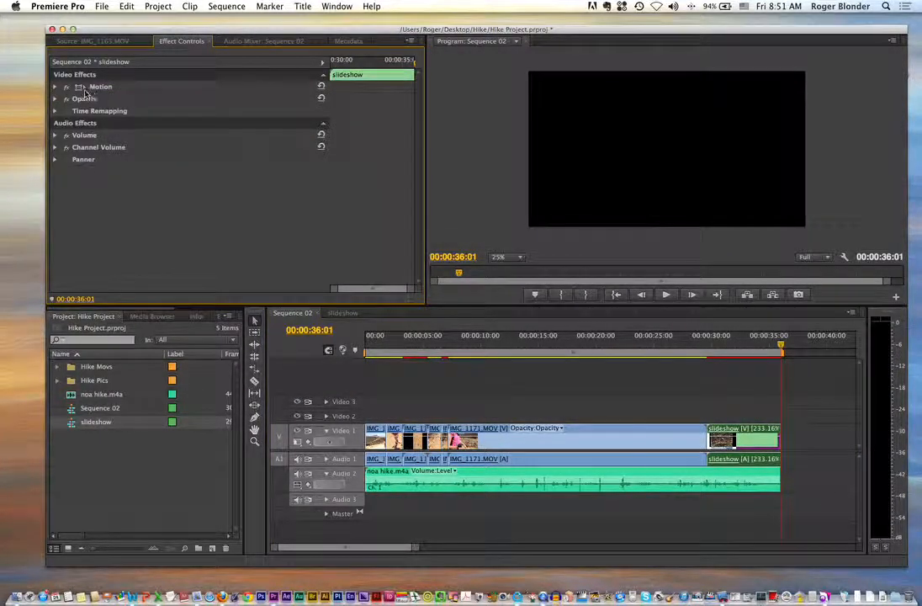
pyautogui.click(54, 87)
pyautogui.click(205, 148)
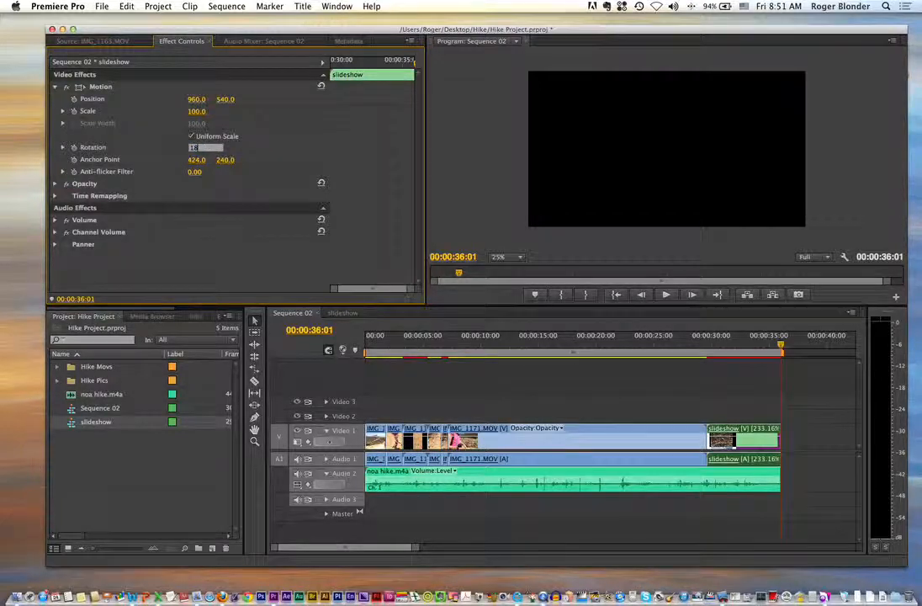
pyautogui.write('180')
pyautogui.press('Return')
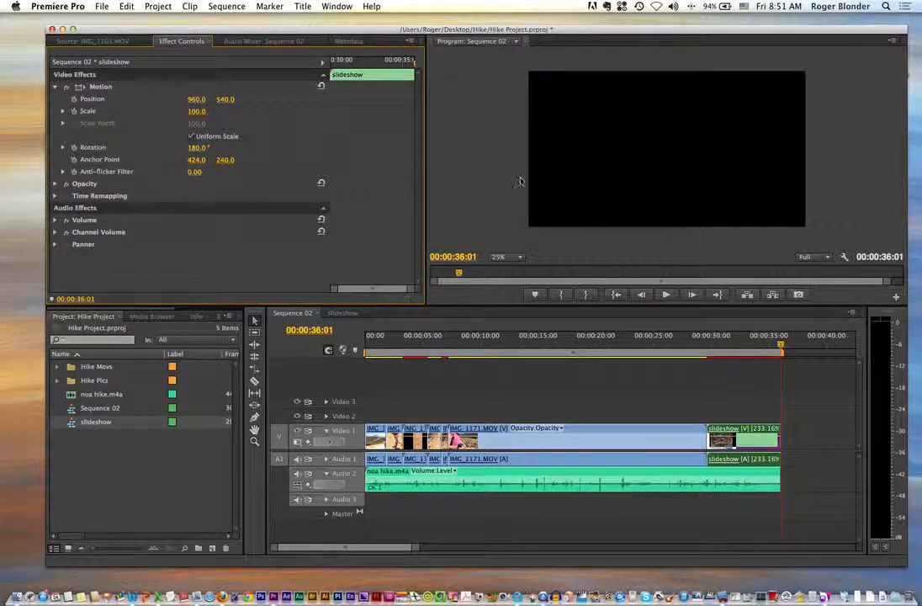
# - Enlarge the slideshow clip to a scale of about 233 so it fills the frame height
pyautogui.click(738, 338)
pyautogui.click(654, 165)
pyautogui.moveTo(605, 183); pyautogui.dragTo(445, 221)
# - Play back the slideshow portion at the end of Sequence 02 to check the rotated and scaled stills
pyautogui.moveTo(740, 344); pyautogui.dragTo(700, 345)
pyautogui.press('space')
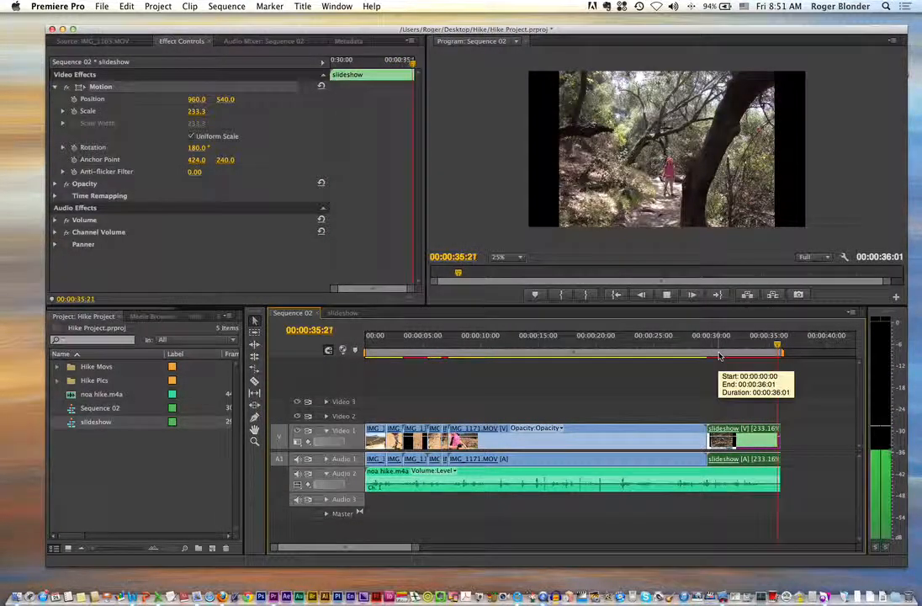
pyautogui.press('space')
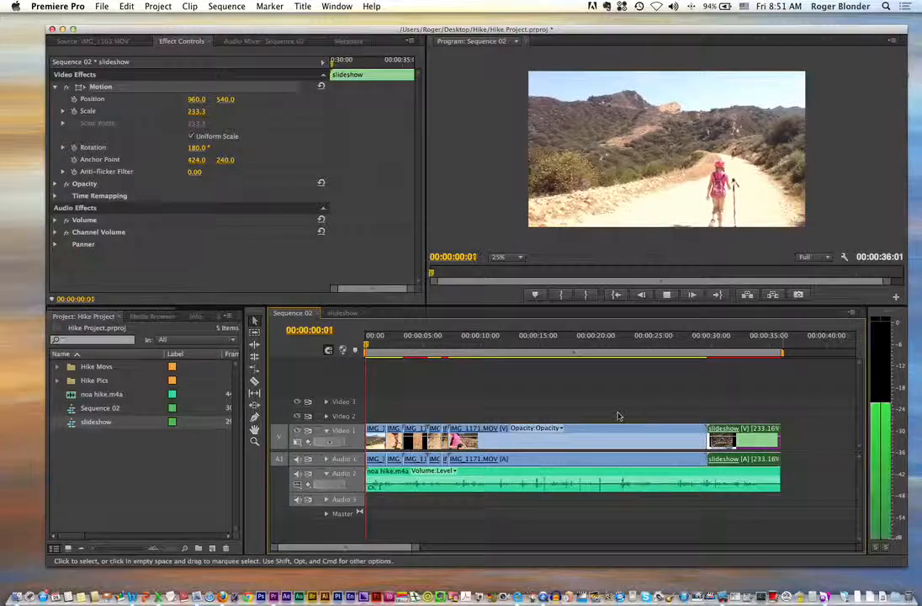
# - Open the media export settings for Sequence 02 and enable Match Sequence Settings
pyautogui.press('-')
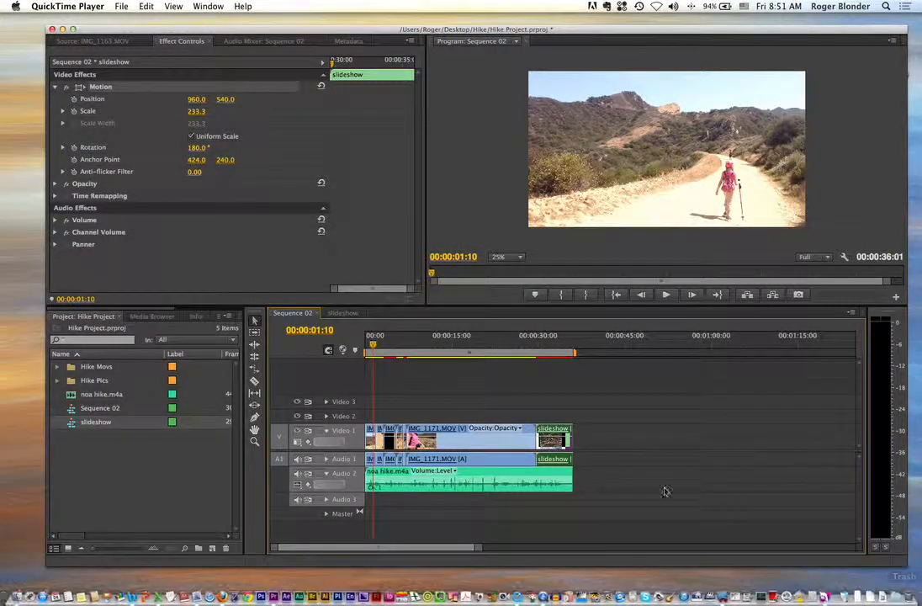
pyautogui.click(596, 435)
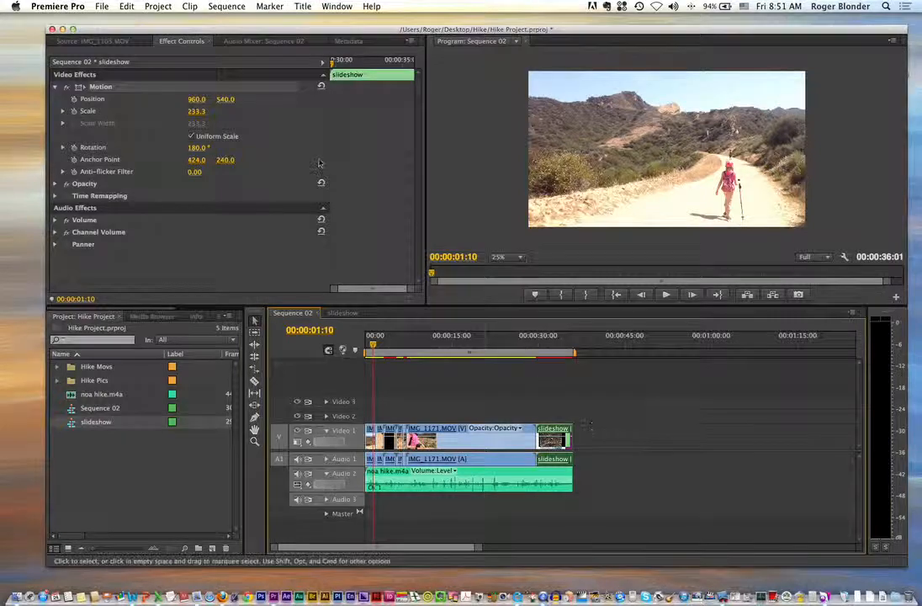
pyautogui.click(100, 6)
pyautogui.moveTo(210, 266)
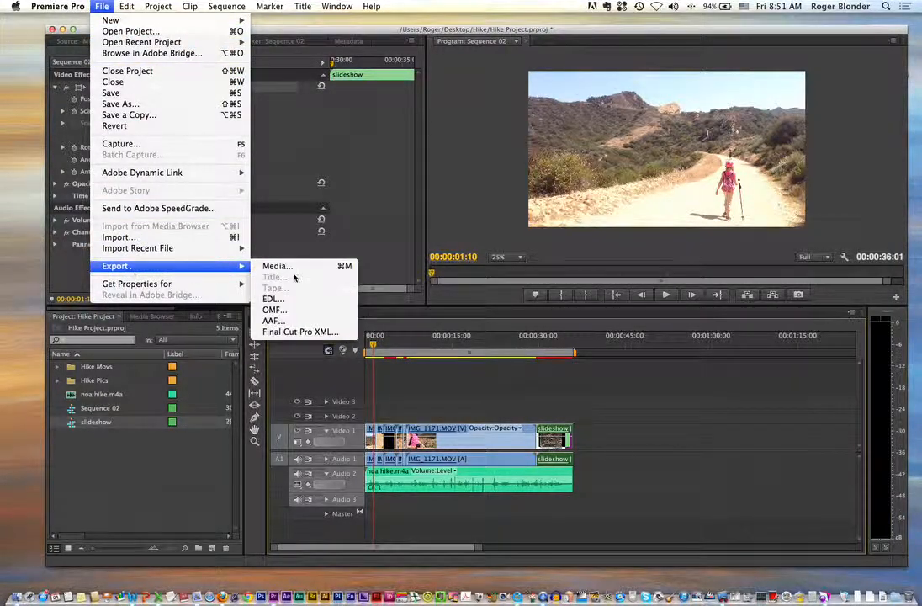
pyautogui.click(294, 265)
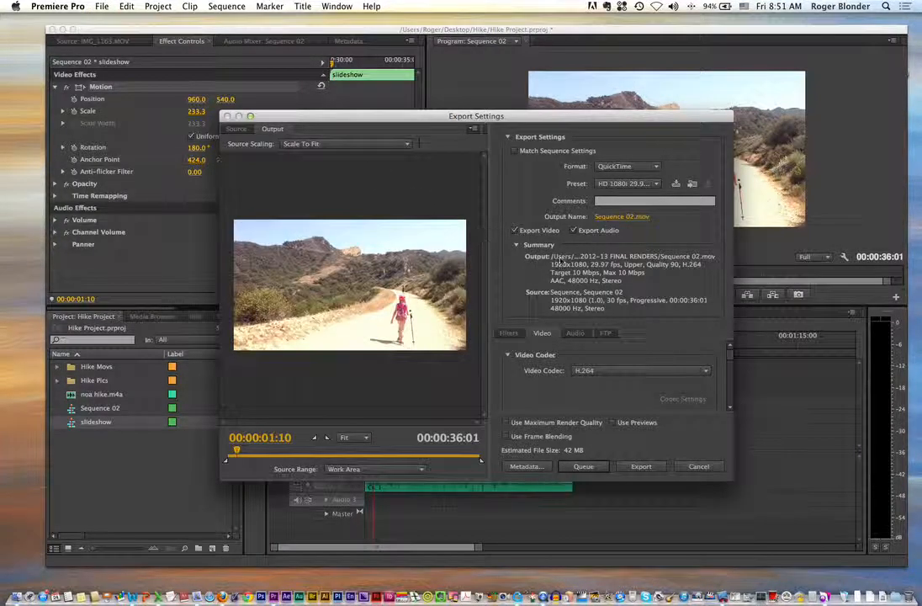
pyautogui.click(515, 152)
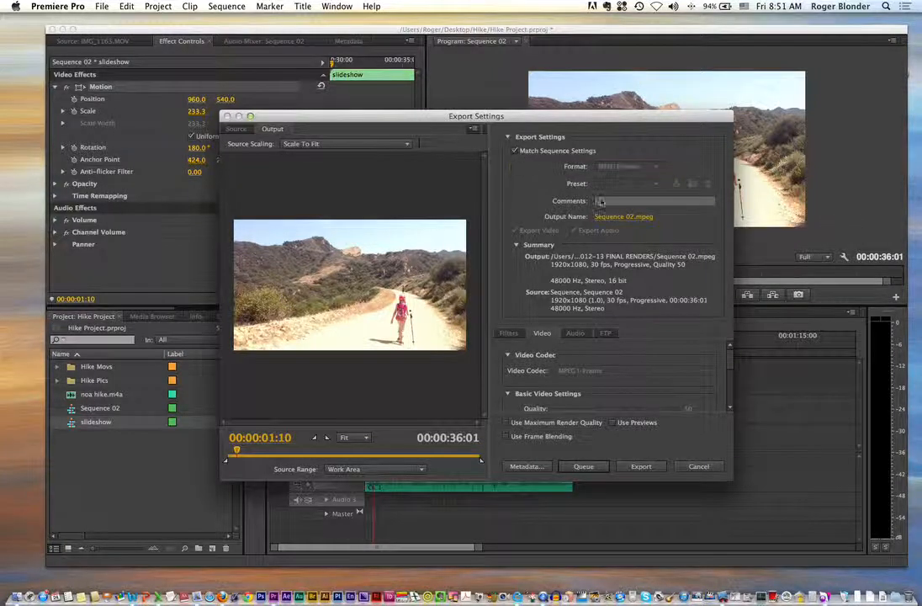
# - Set the export output to a file named hike movie on the Desktop and cancel the export
pyautogui.click(621, 217)
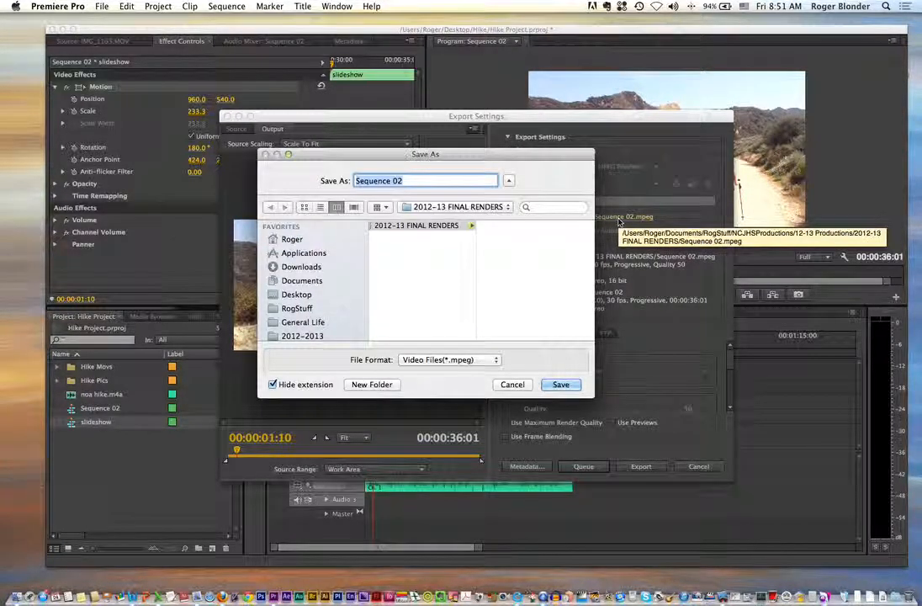
pyautogui.write('hike movie')
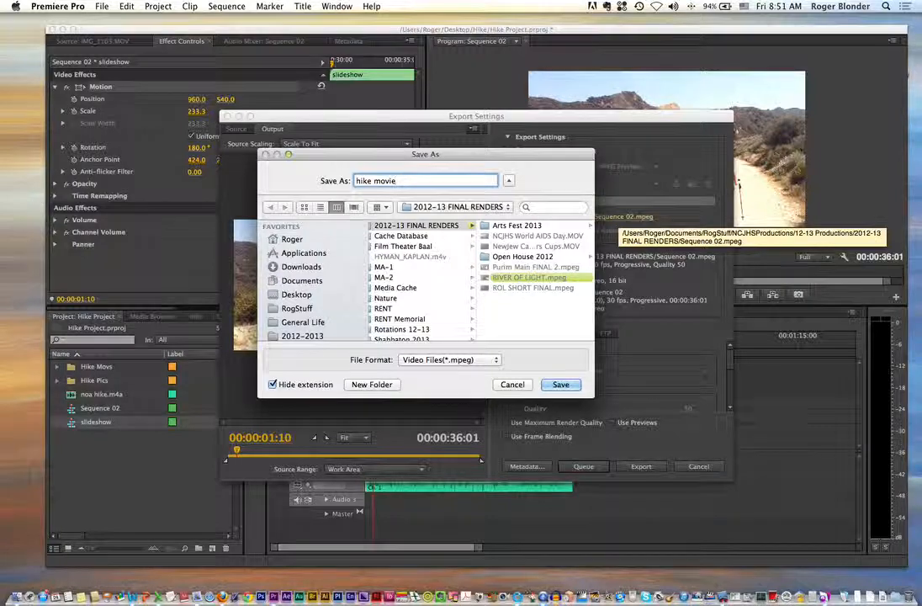
pyautogui.click(297, 294)
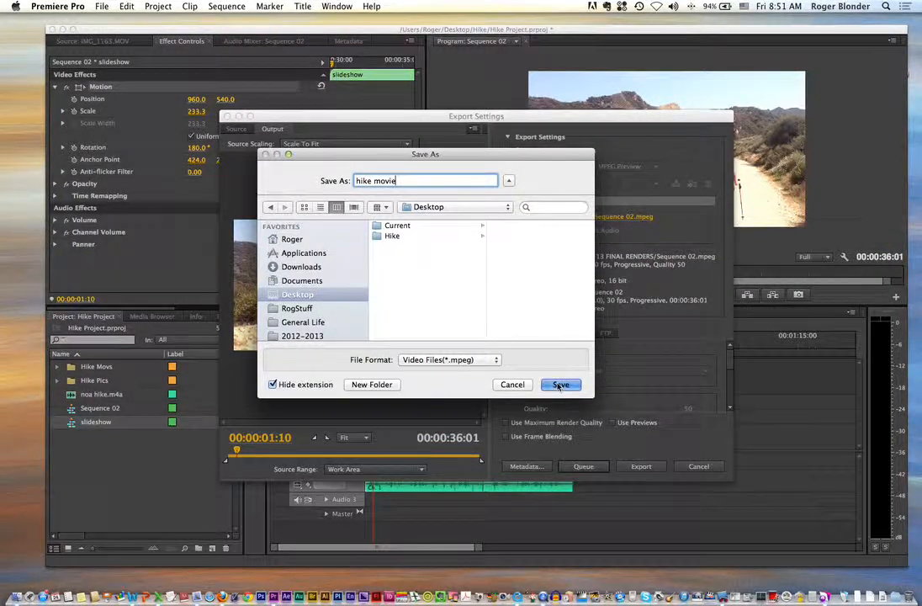
pyautogui.click(560, 385)
pyautogui.click(695, 472)
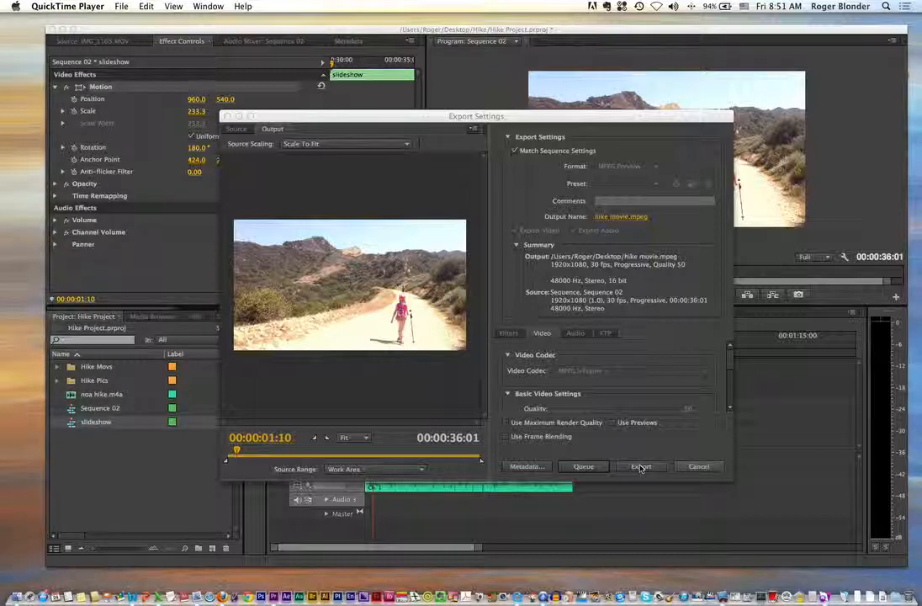
pyautogui.click(695, 471)
pyautogui.click(696, 467)
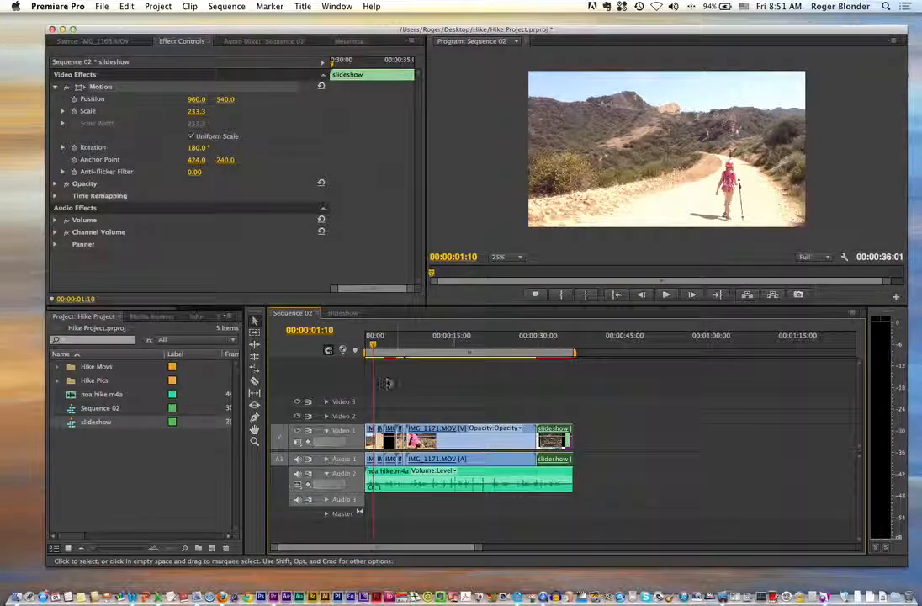
# - Enlarge the timeline's time scale, widen the project panel group and expand the Dissolve video transitions in Effects
pyautogui.press('=')
pyautogui.press('=')
pyautogui.press('=')
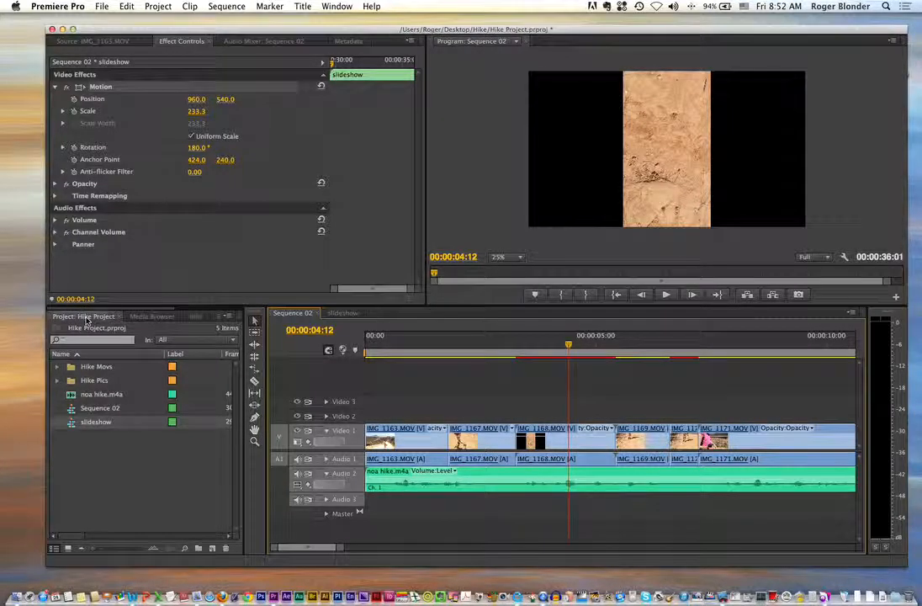
pyautogui.click(118, 317)
pyautogui.click(151, 316)
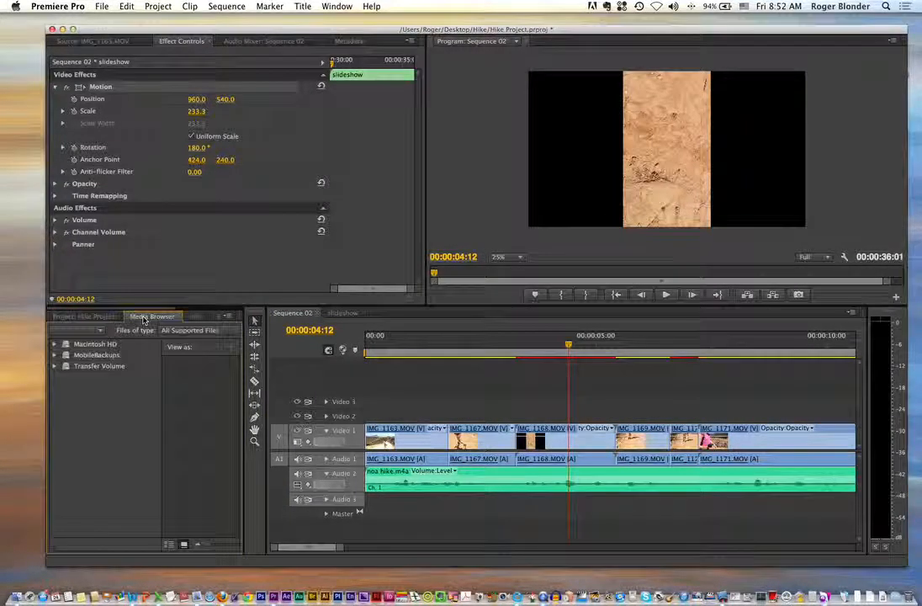
pyautogui.moveTo(242, 363); pyautogui.dragTo(271, 359)
pyautogui.click(228, 317)
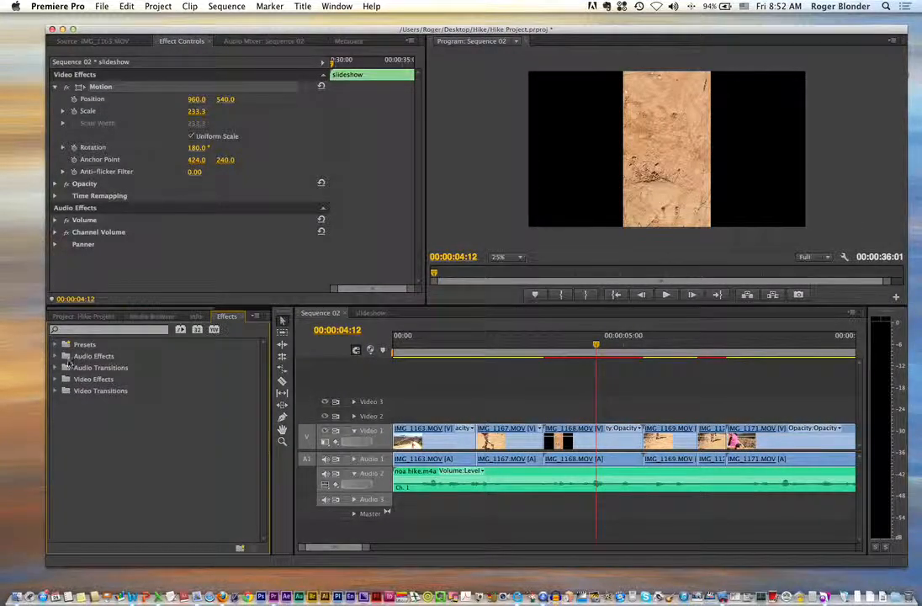
pyautogui.click(59, 415)
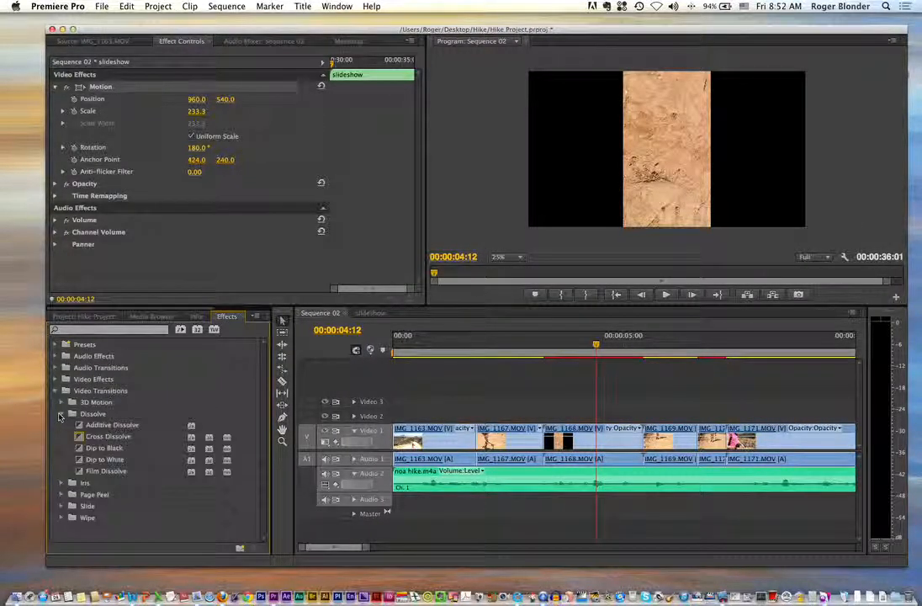
# - Apply Cross Dissolve at the cut between IMG_1163.MOV and IMG_1167.MOV and at the cut following IMG_1169.MOV
pyautogui.moveTo(76, 437); pyautogui.dragTo(168, 444)
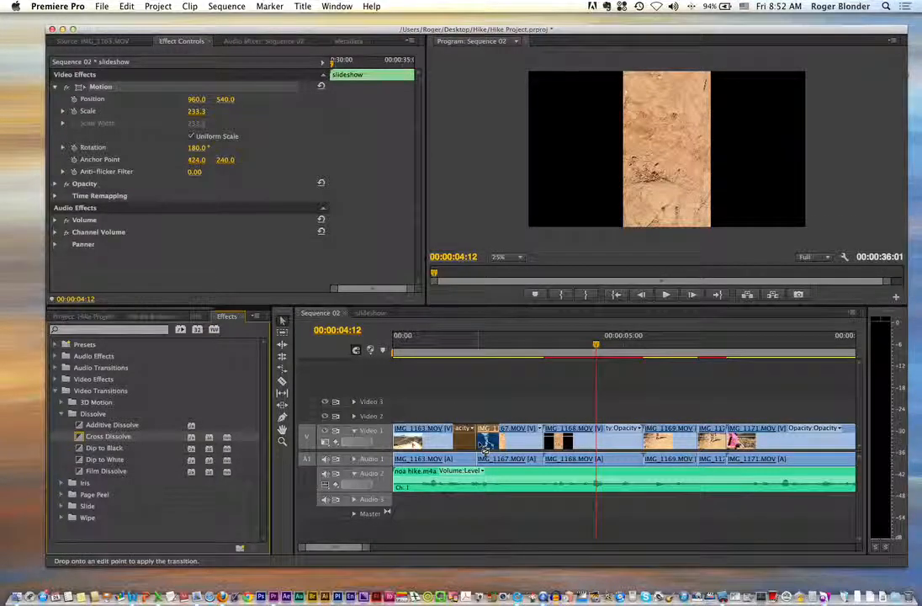
pyautogui.moveTo(486, 446); pyautogui.dragTo(483, 442)
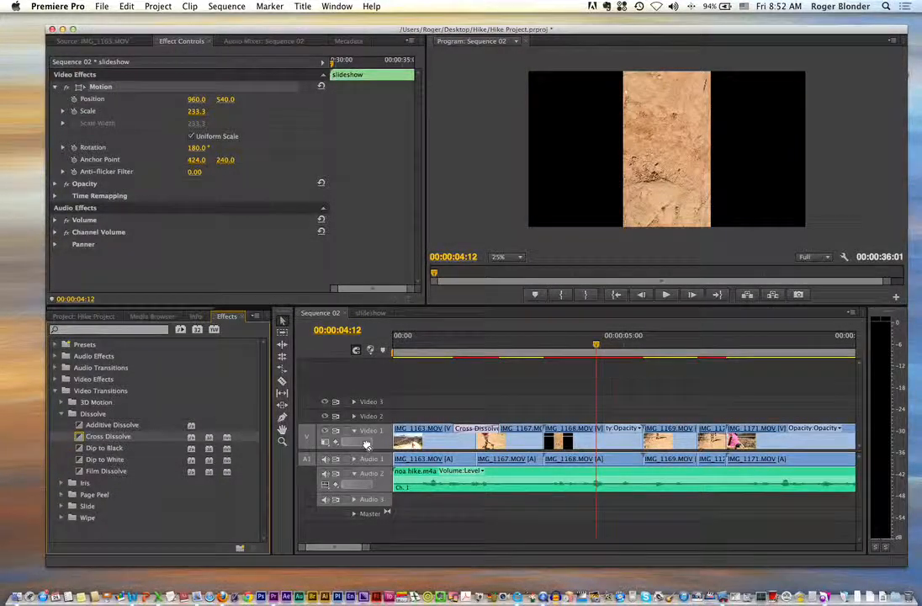
pyautogui.moveTo(701, 450); pyautogui.dragTo(701, 445)
# - Play back both Cross Dissolve transitions in Sequence 02
pyautogui.click(452, 345)
pyautogui.press('space')
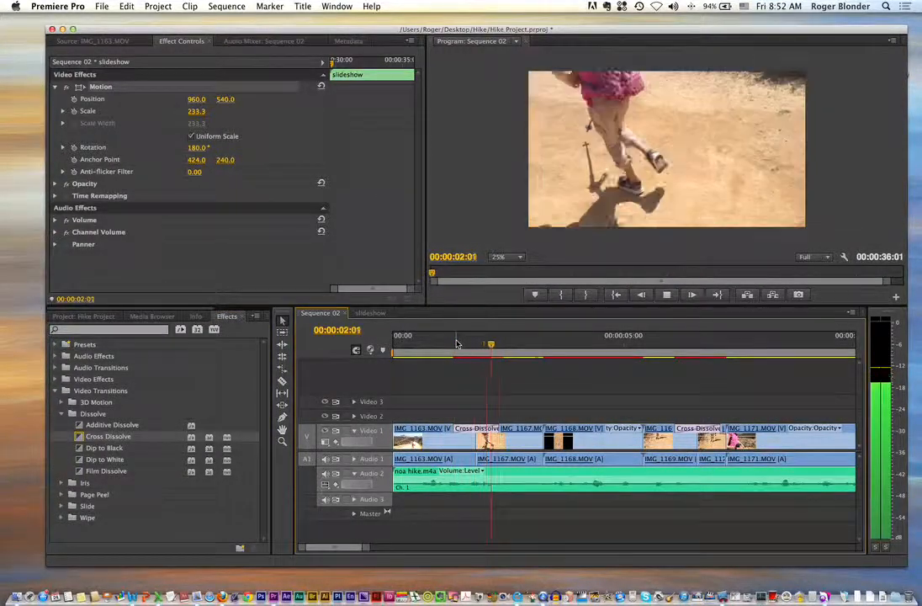
pyautogui.press('space')
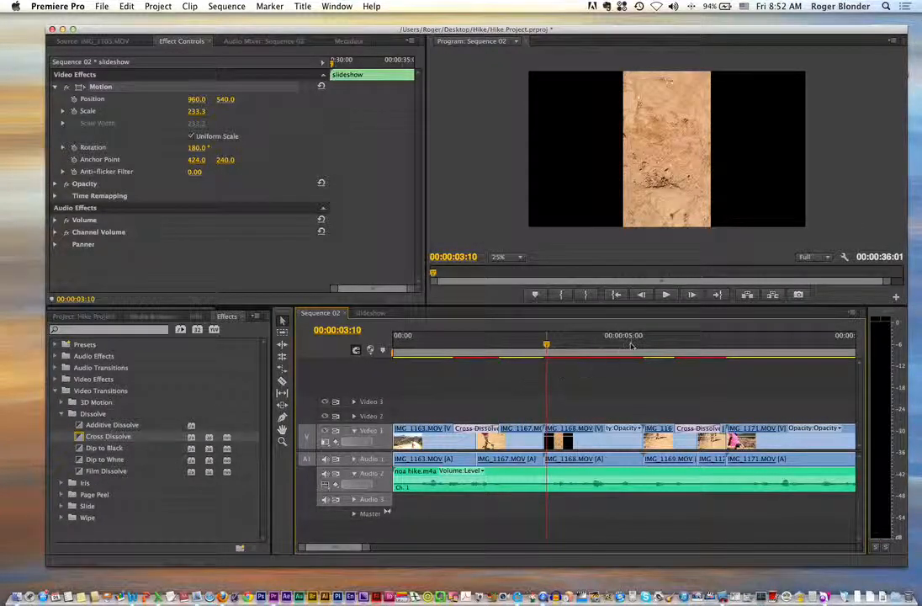
pyautogui.click(678, 350)
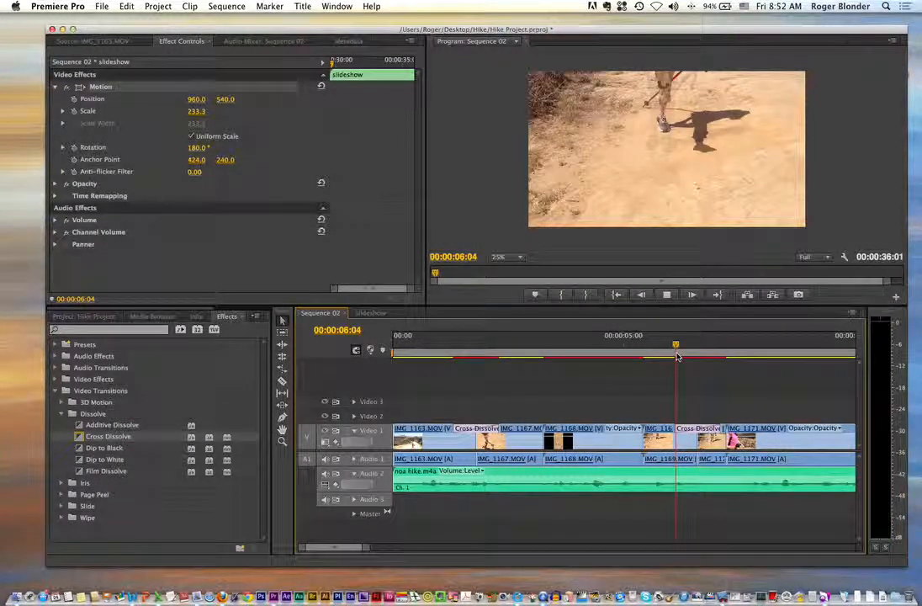
pyautogui.press('space')
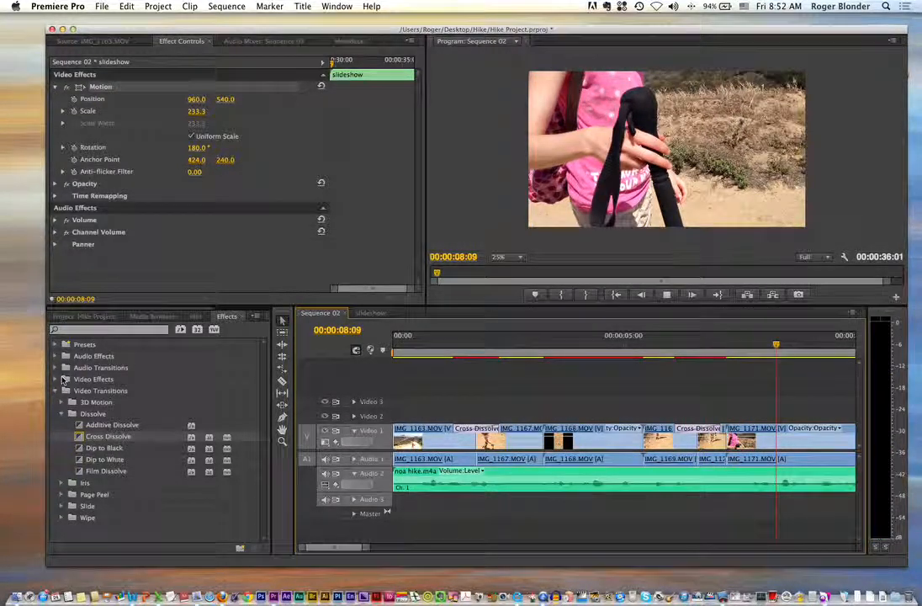
# - Collapse the Video Transitions group in Effects and deselect the slideshow clip in Sequence 02
pyautogui.click(55, 391)
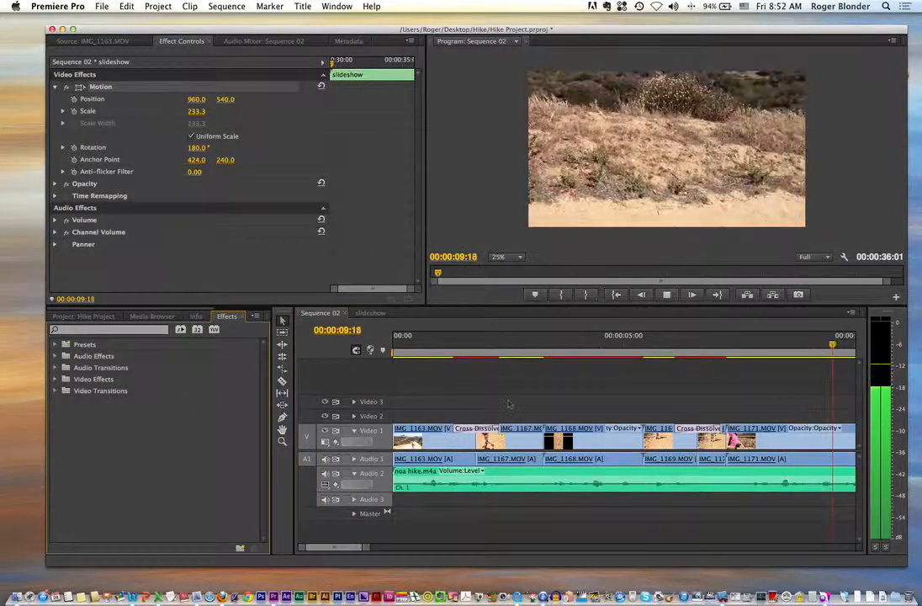
pyautogui.press('=')
pyautogui.click(514, 406)
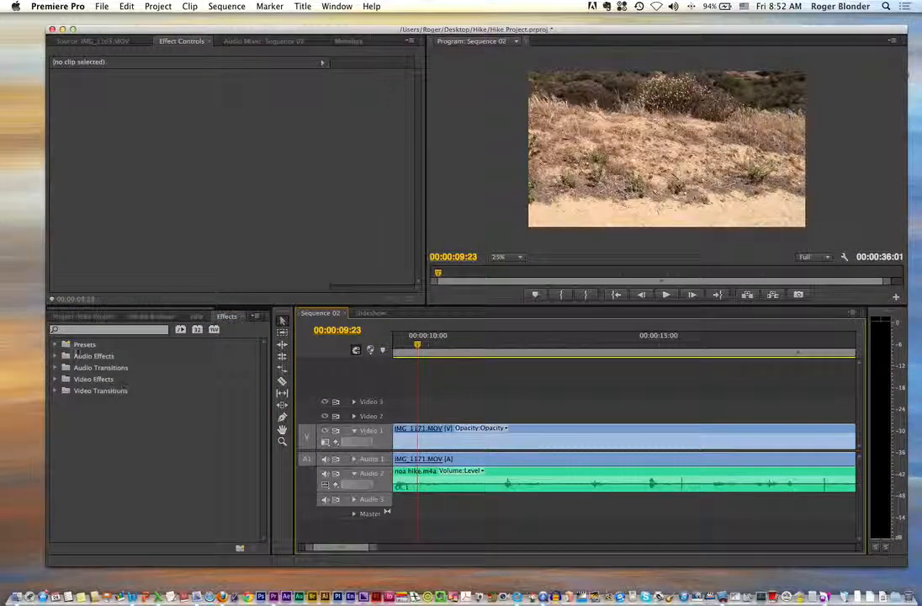
# - Place IMG_1167.MOV from the Hike Movs bin on Video 2 above IMG_1171.MOV, starting just after the 10-second mark
pyautogui.click(82, 316)
pyautogui.click(59, 368)
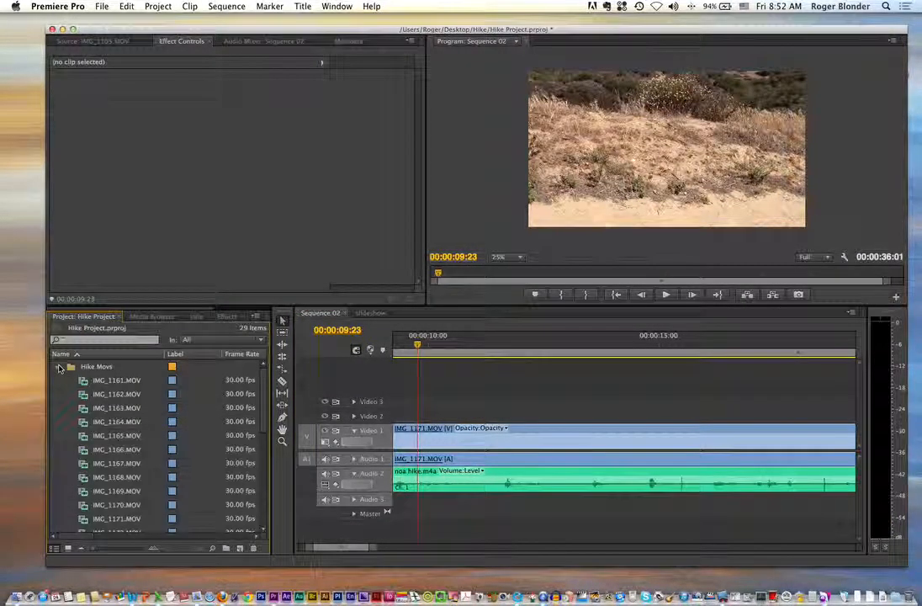
pyautogui.moveTo(117, 463); pyautogui.dragTo(455, 402)
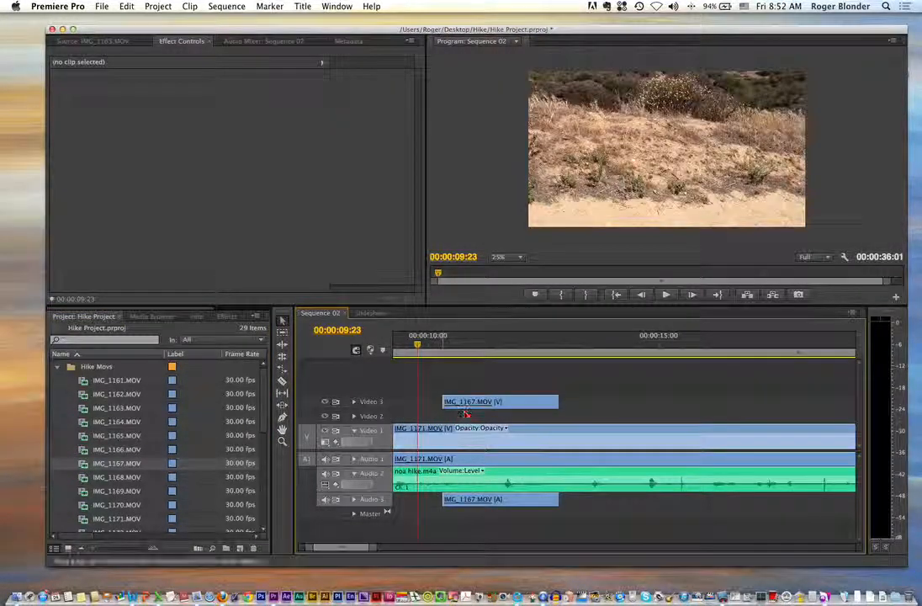
pyautogui.click(464, 409)
pyautogui.moveTo(473, 425); pyautogui.dragTo(462, 425)
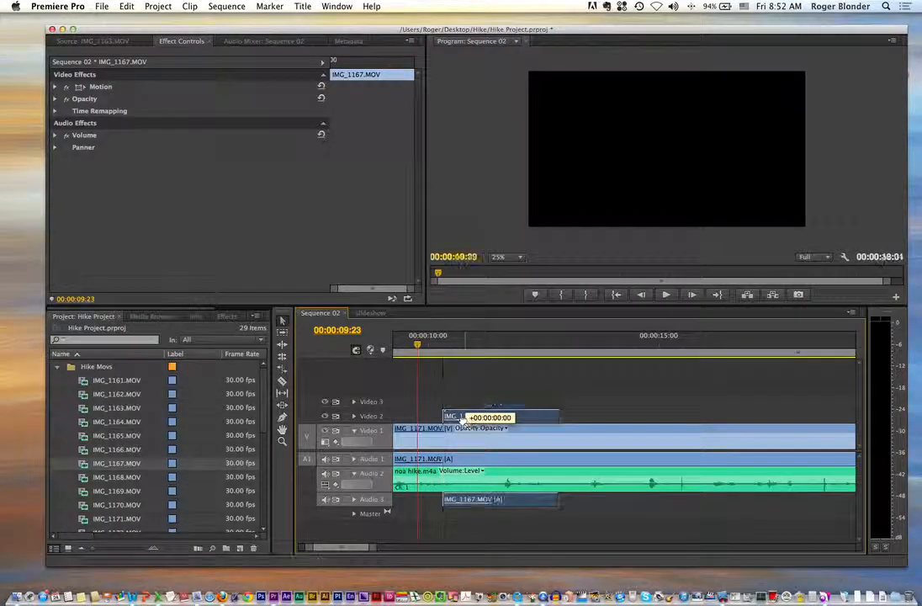
# - Expand the Video 2 track, add an opacity keyframe fade-in at the start of IMG_1167.MOV and play it back
pyautogui.click(354, 416)
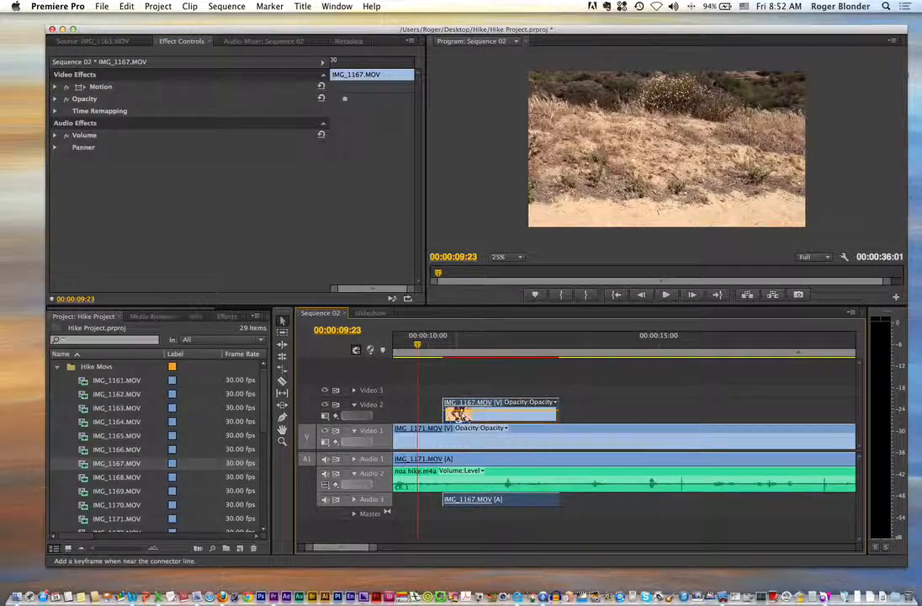
pyautogui.keyDown('super'); pyautogui.click(457, 412); pyautogui.keyUp('super')
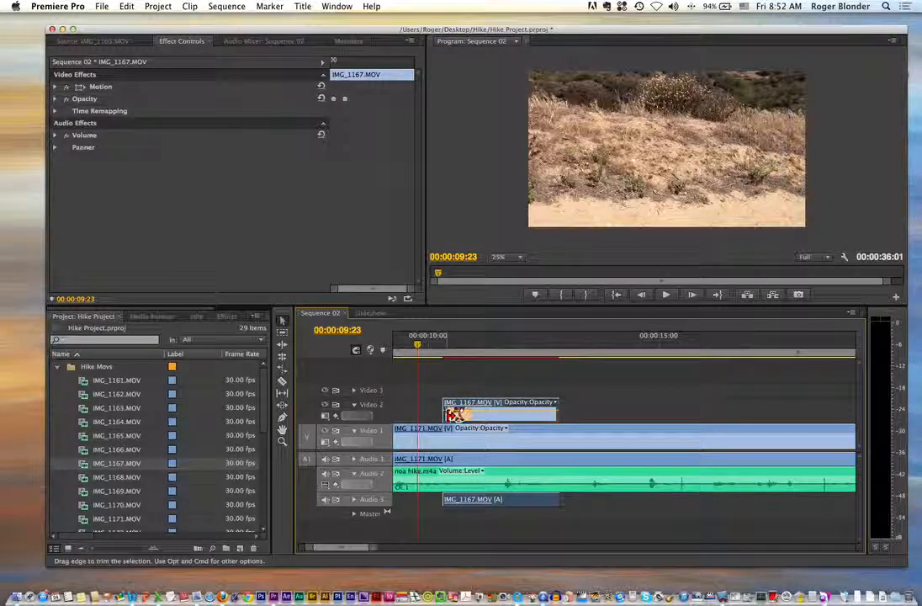
pyautogui.moveTo(455, 414); pyautogui.dragTo(454, 416)
pyautogui.press('space')
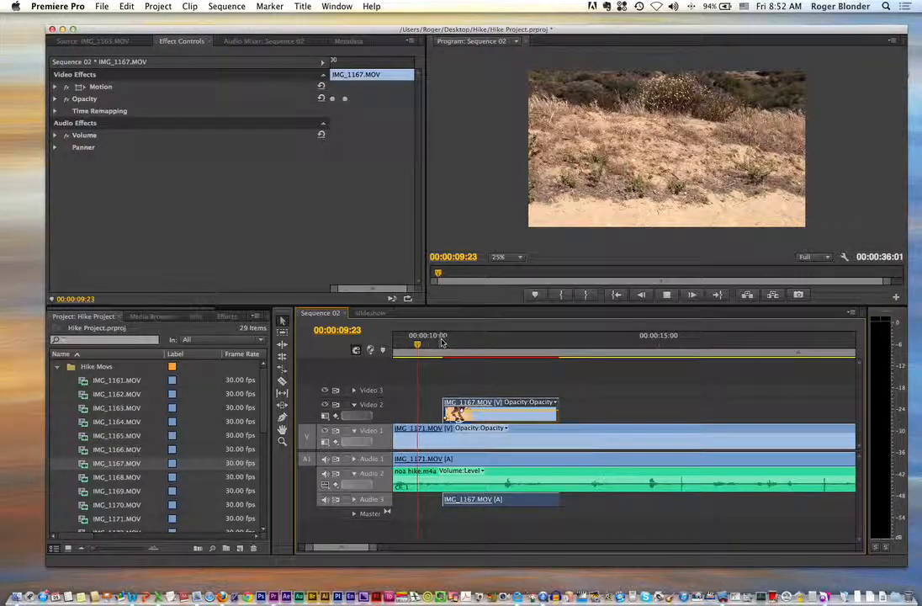
pyautogui.press('space')
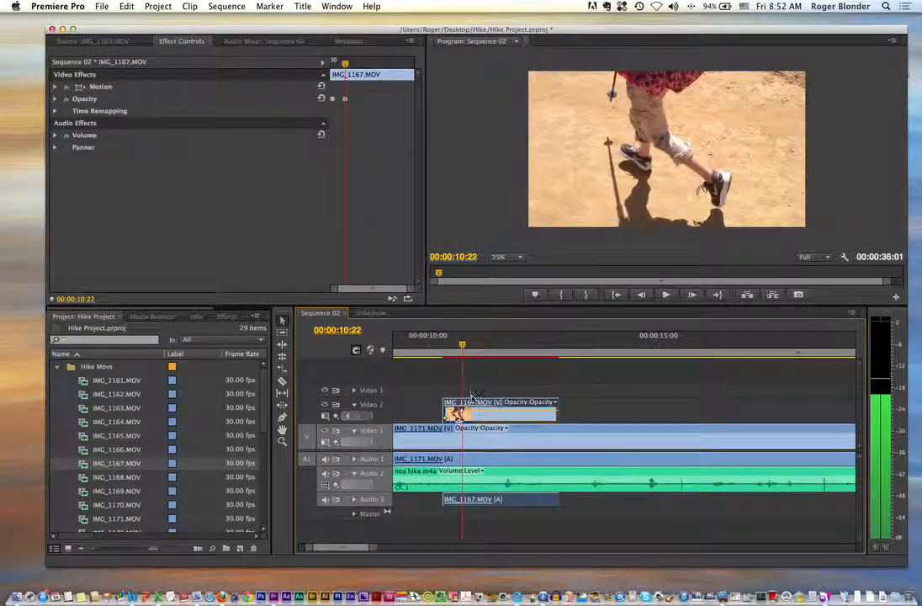
# - Play through the overlaid IMG_1167.MOV clip and add two opacity keyframes near its end, lowering the last for a fade-out
pyautogui.moveTo(461, 414); pyautogui.dragTo(462, 424)
pyautogui.press('space')
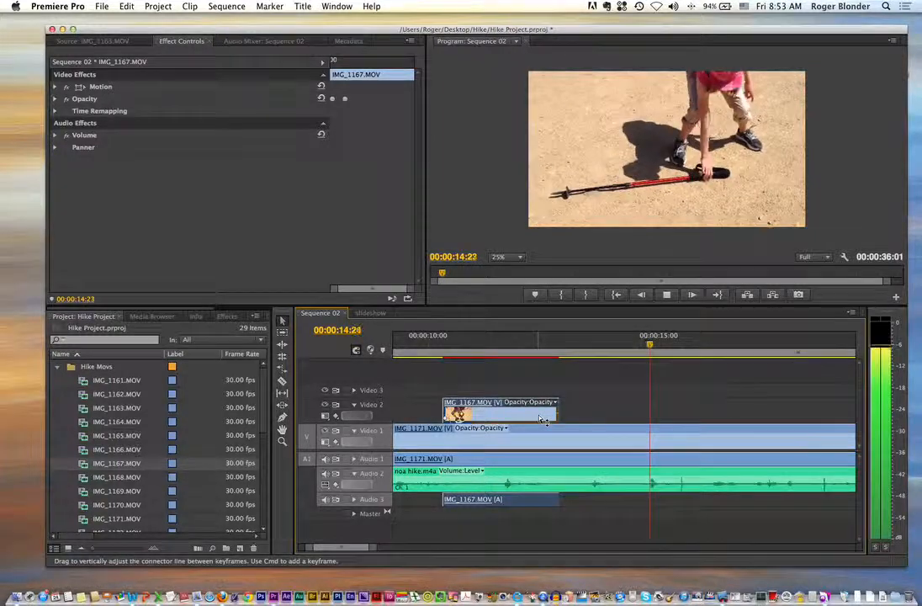
pyautogui.press('space')
pyautogui.moveTo(553, 417); pyautogui.dragTo(537, 416)
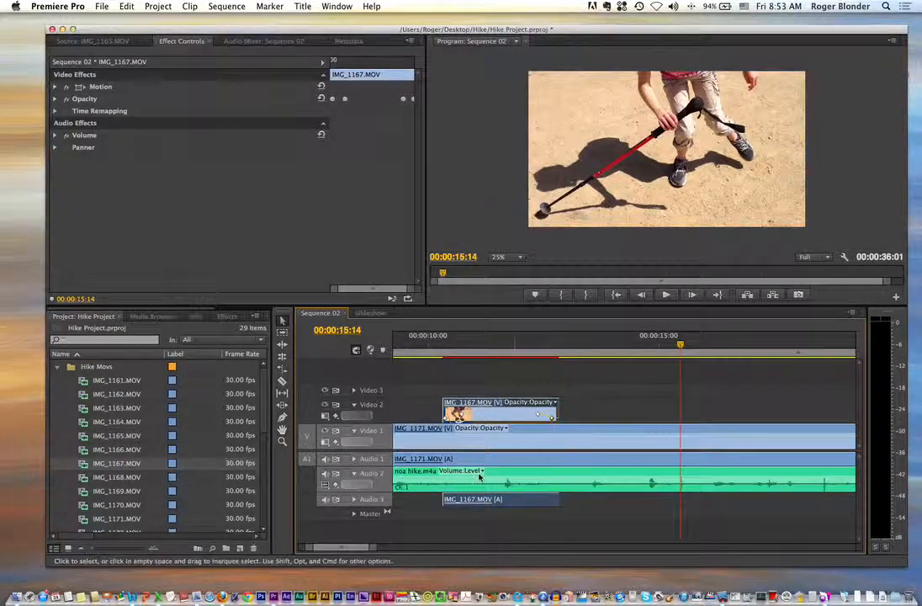
# - Add four volume keyframes to noa hike.m4a between about 12:20 and 14:22, raising the middle two to 6.02 dB and lowering the last
pyautogui.keyDown('super'); pyautogui.click(549, 484); pyautogui.keyUp('super')
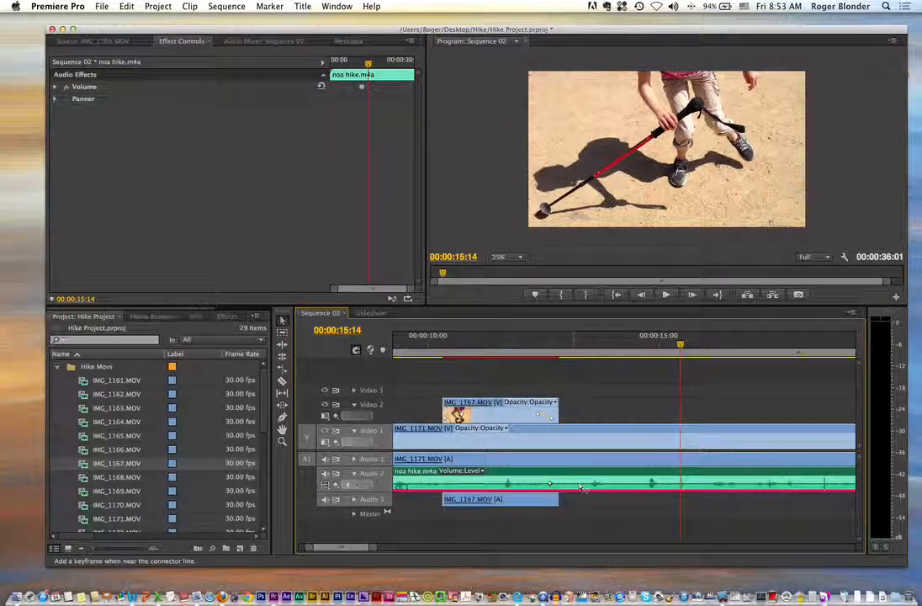
pyautogui.moveTo(572, 485); pyautogui.dragTo(583, 480)
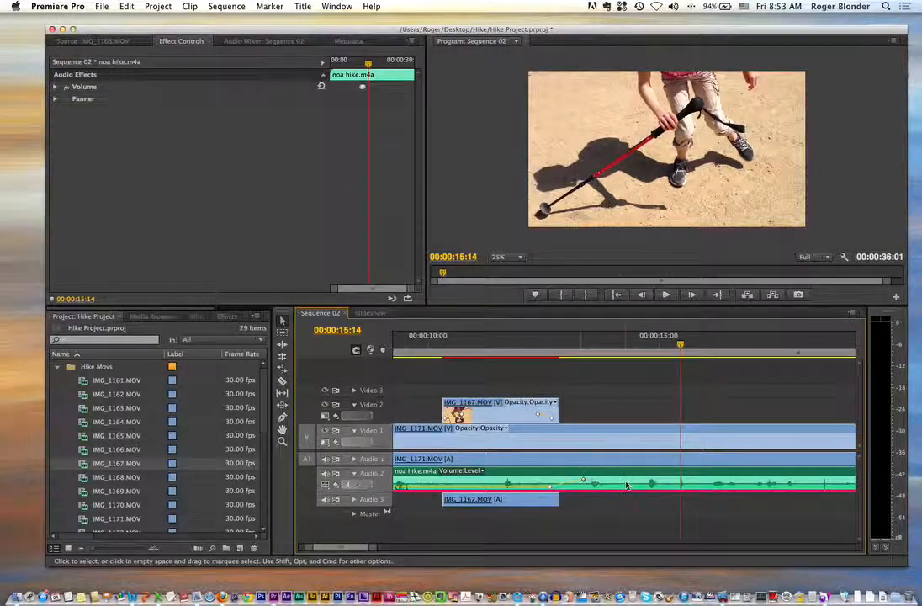
pyautogui.keyDown('super'); pyautogui.click(629, 481); pyautogui.keyUp('super')
pyautogui.keyDown('super'); pyautogui.click(651, 484); pyautogui.keyUp('super')
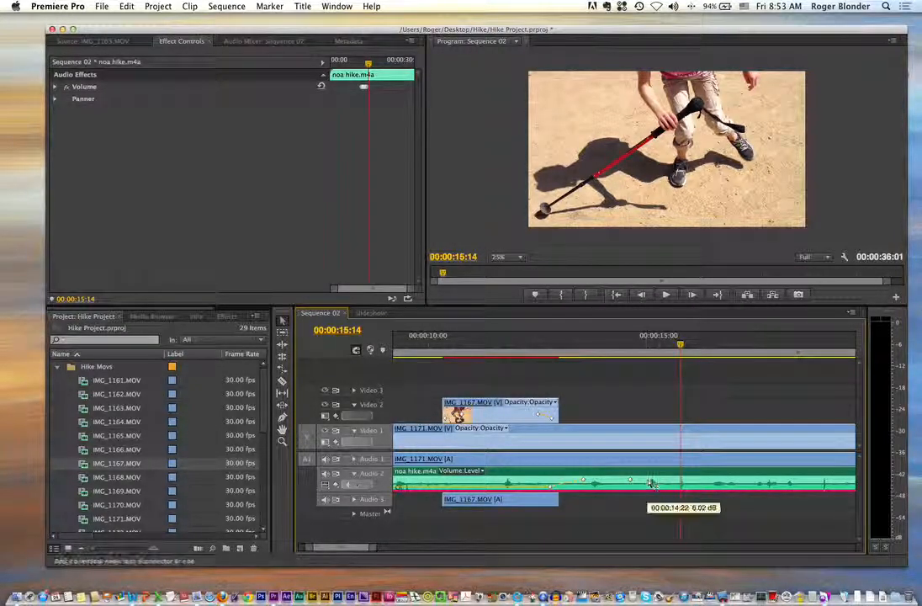
pyautogui.moveTo(651, 483); pyautogui.dragTo(651, 485)
# - Play back the noa hike audio from 00:00:12:20 through the volume keyframes to check the level change
pyautogui.click(551, 347)
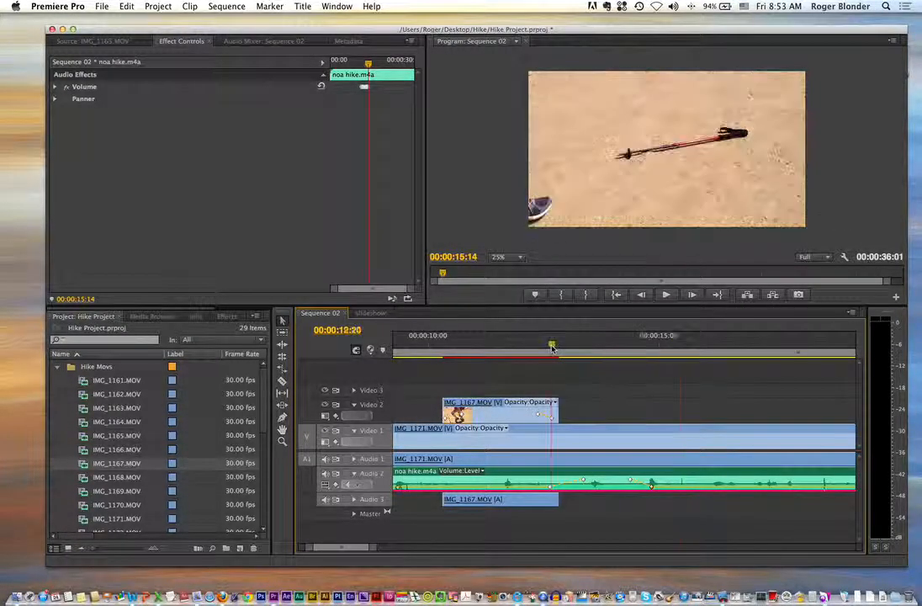
pyautogui.press('space')
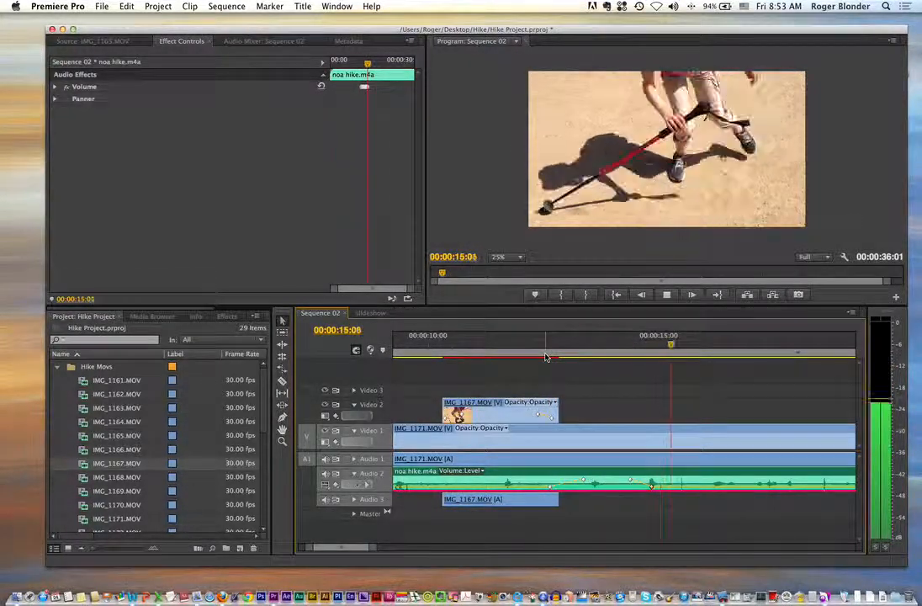
pyautogui.press('space')
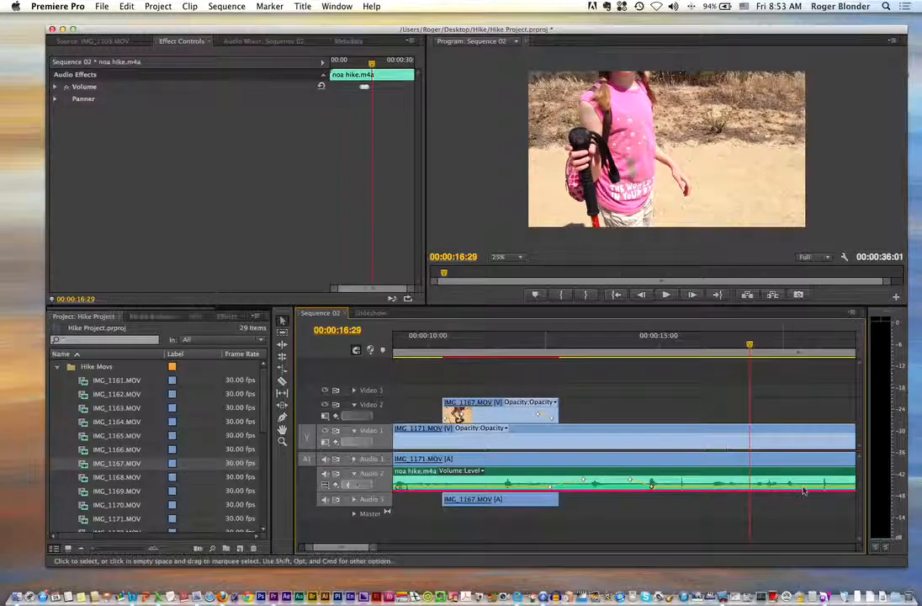